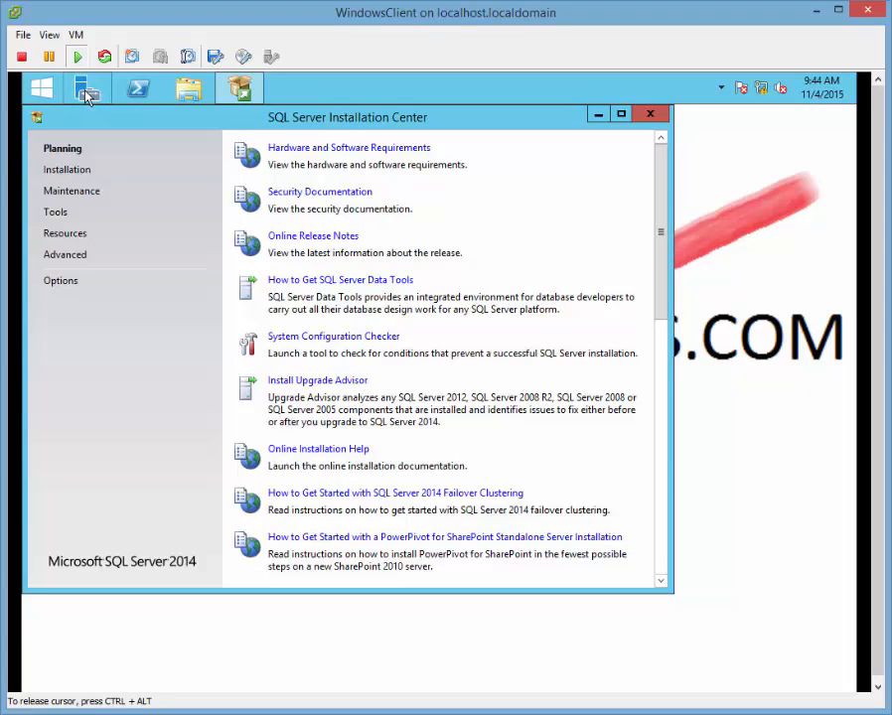
In Server Manager's Add Roles and Features wizard, inspect the .NET Framework 3.5 and 4.5 features, then cancel.
click(88, 91)
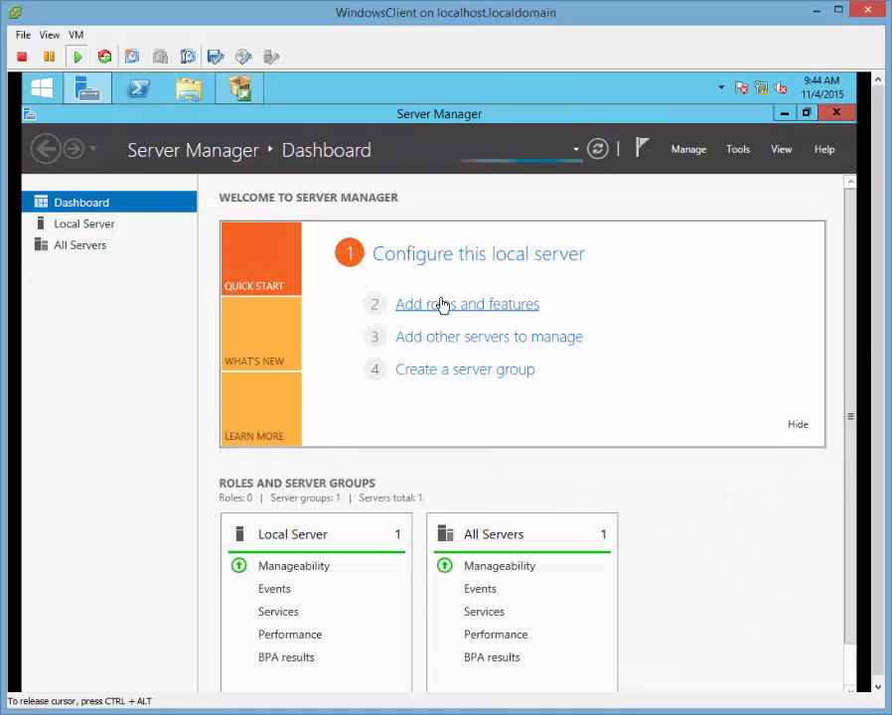
click(443, 305)
click(526, 606)
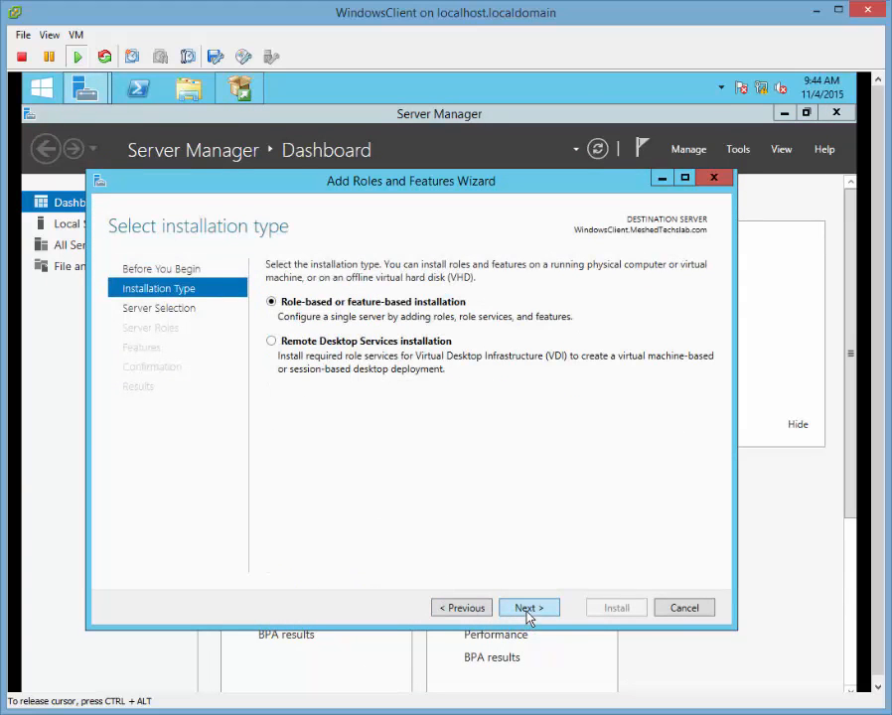
click(528, 612)
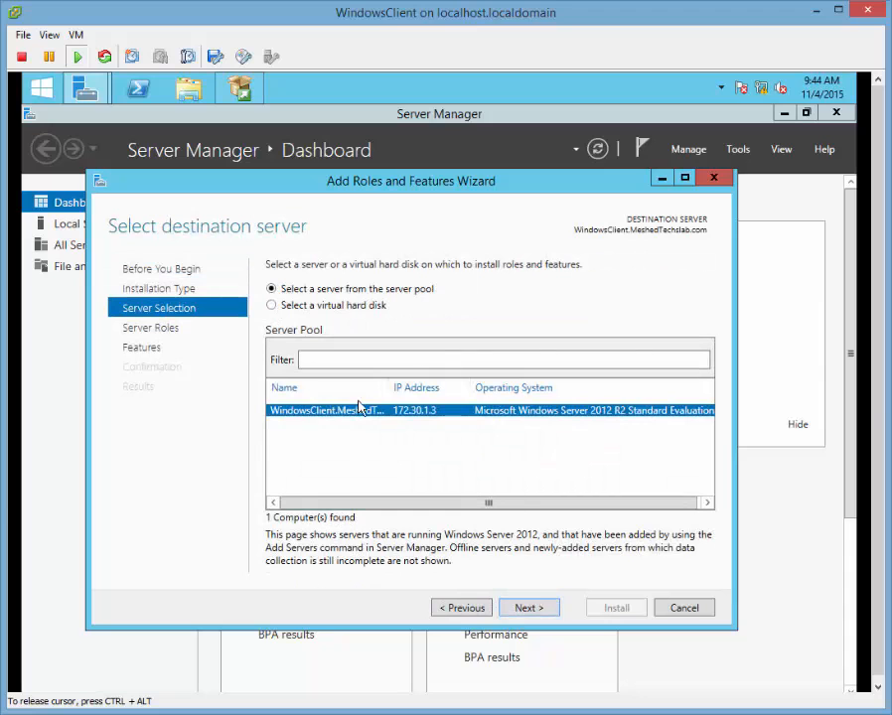
click(526, 607)
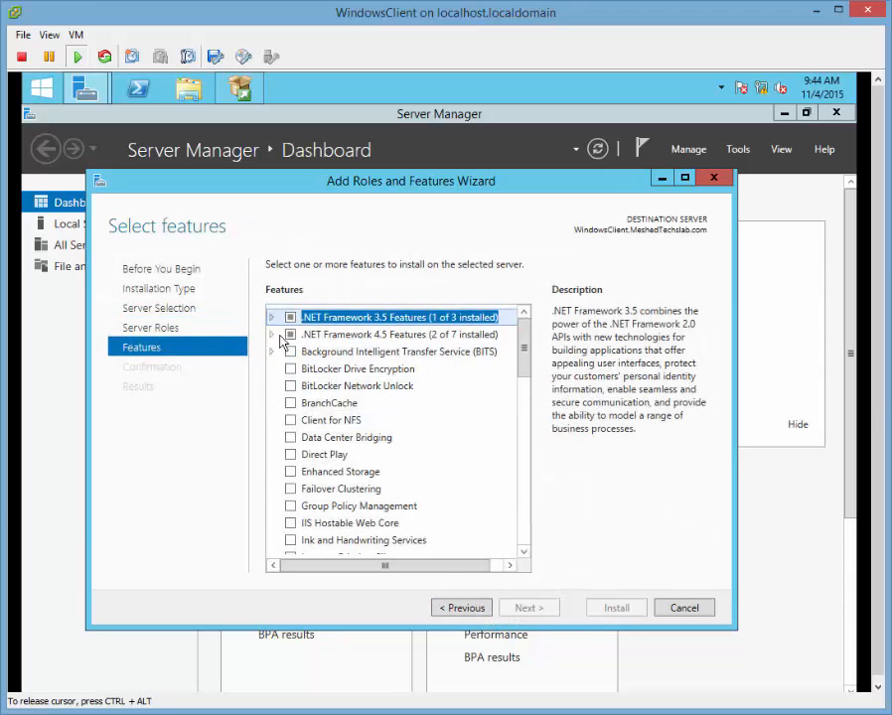
click(271, 318)
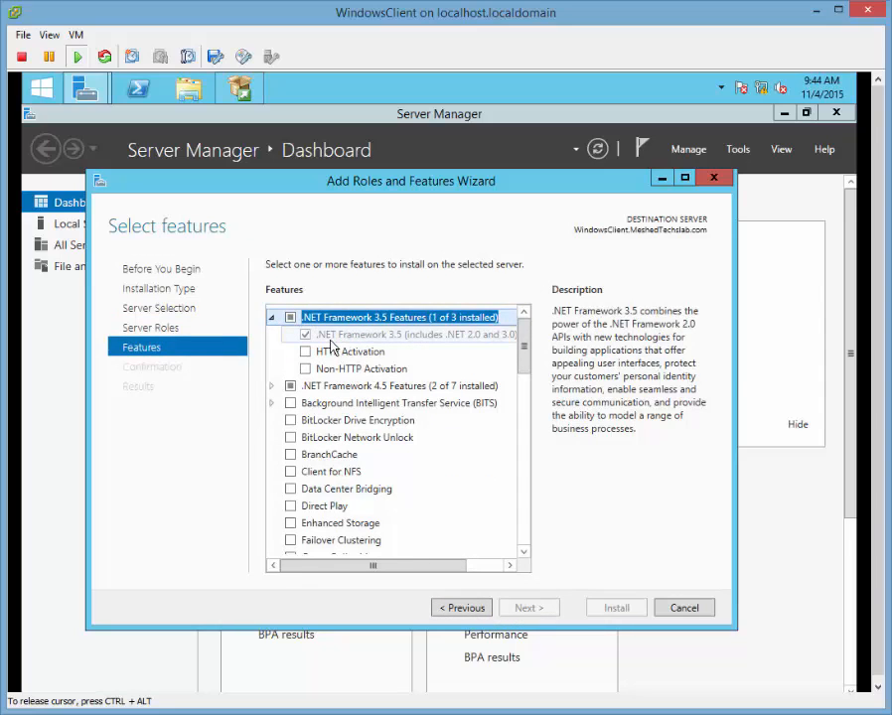
click(271, 386)
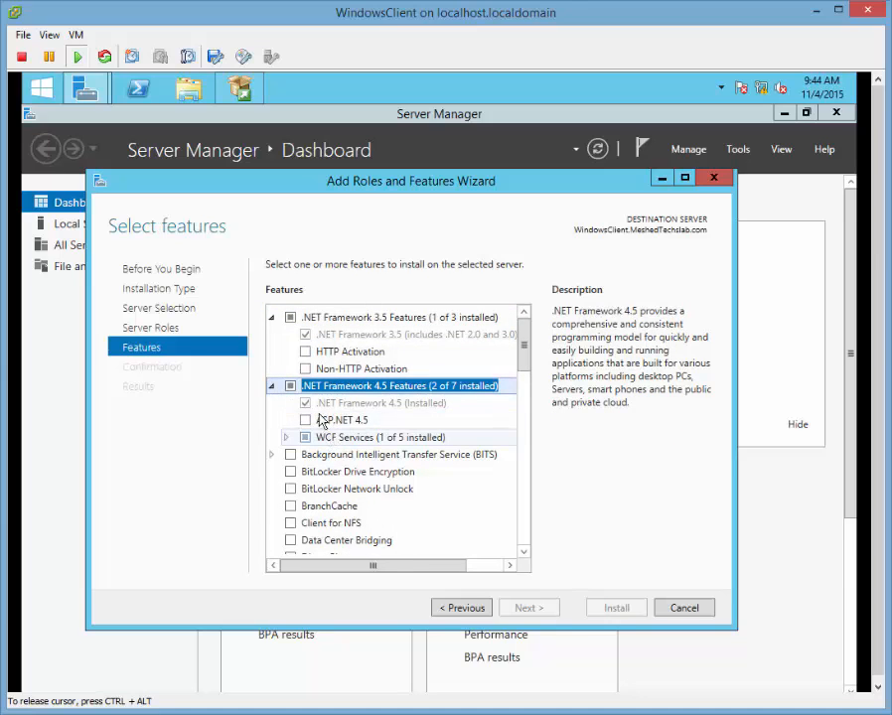
double_click(342, 318)
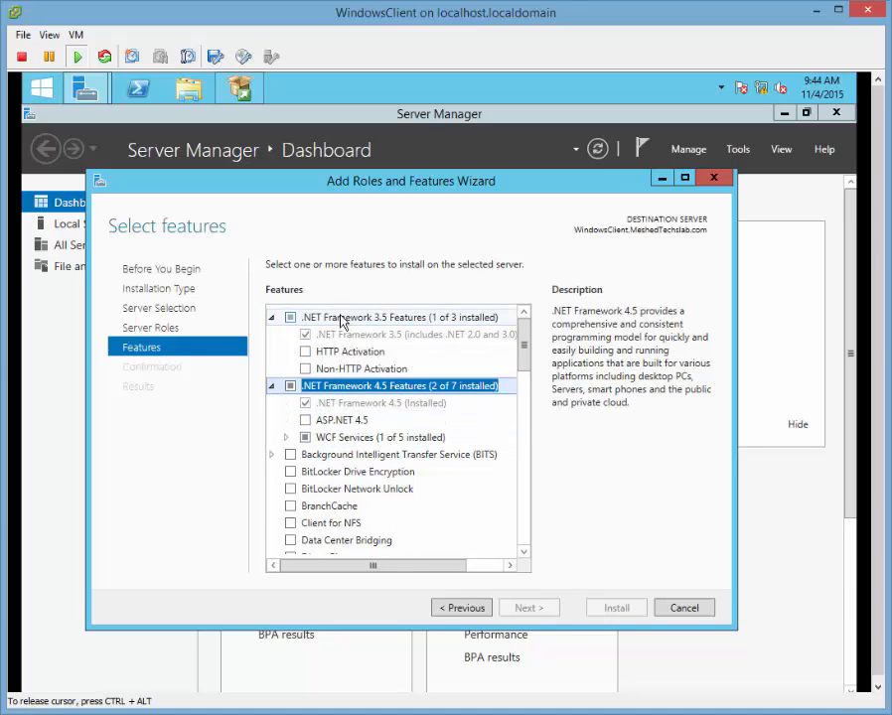
click(271, 318)
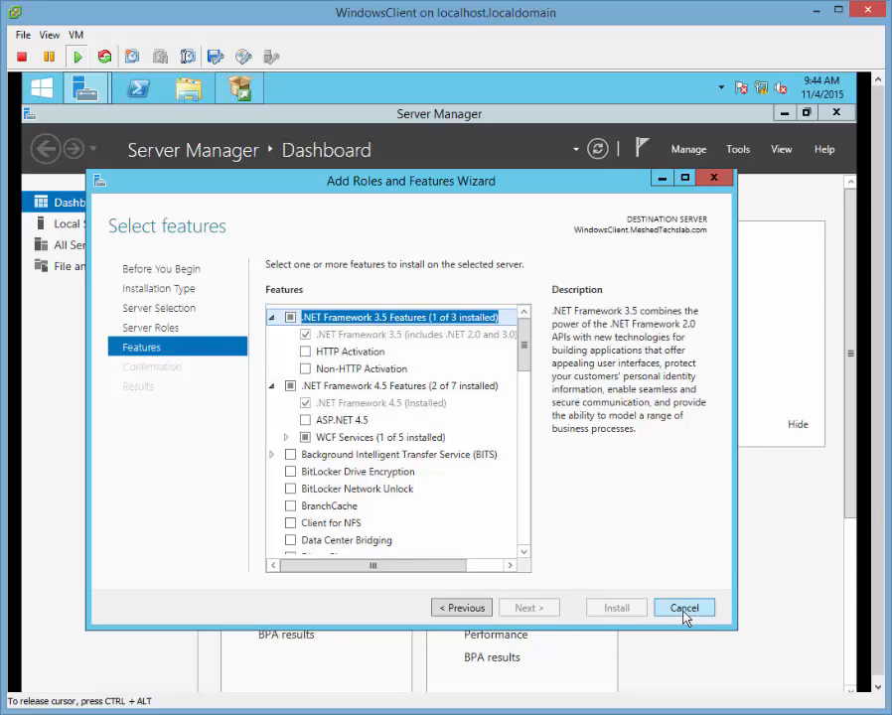
click(683, 608)
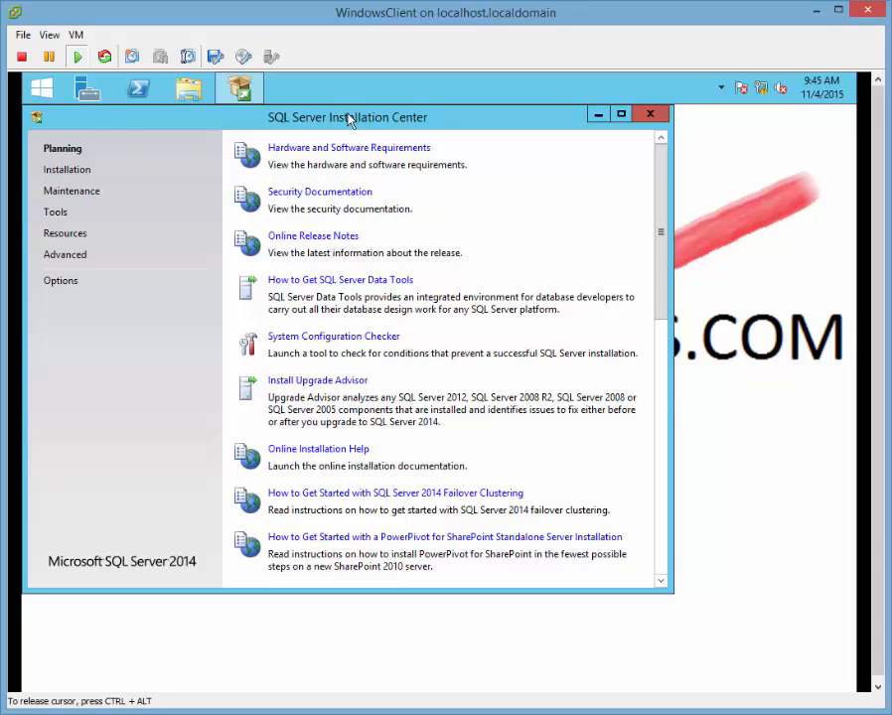
Browse the Installation Center's Options, Advanced, Resources, Tools, Maintenance and Planning pages, ending on Installation.
click(58, 282)
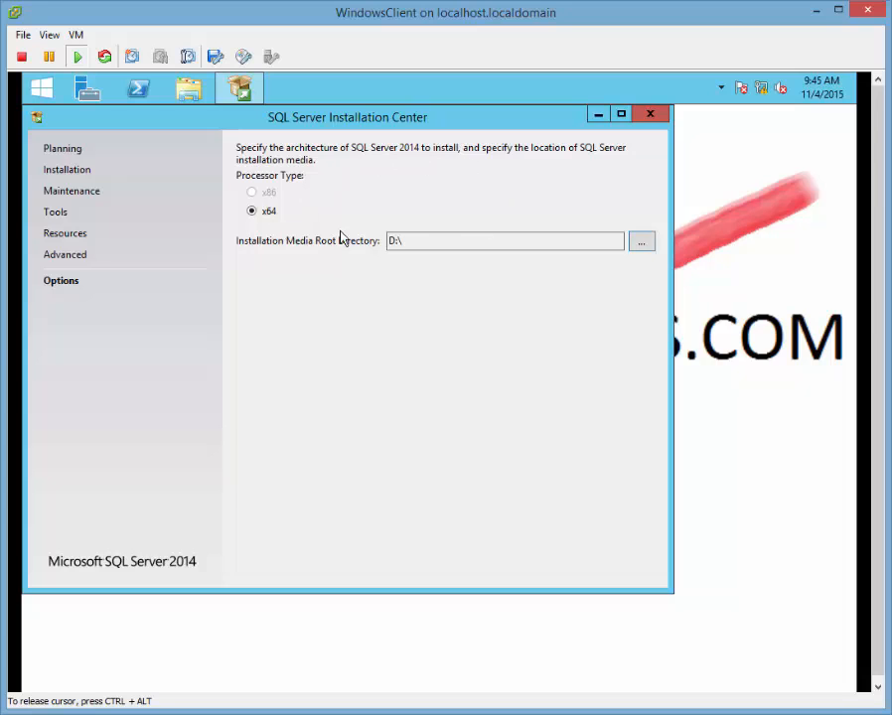
click(69, 257)
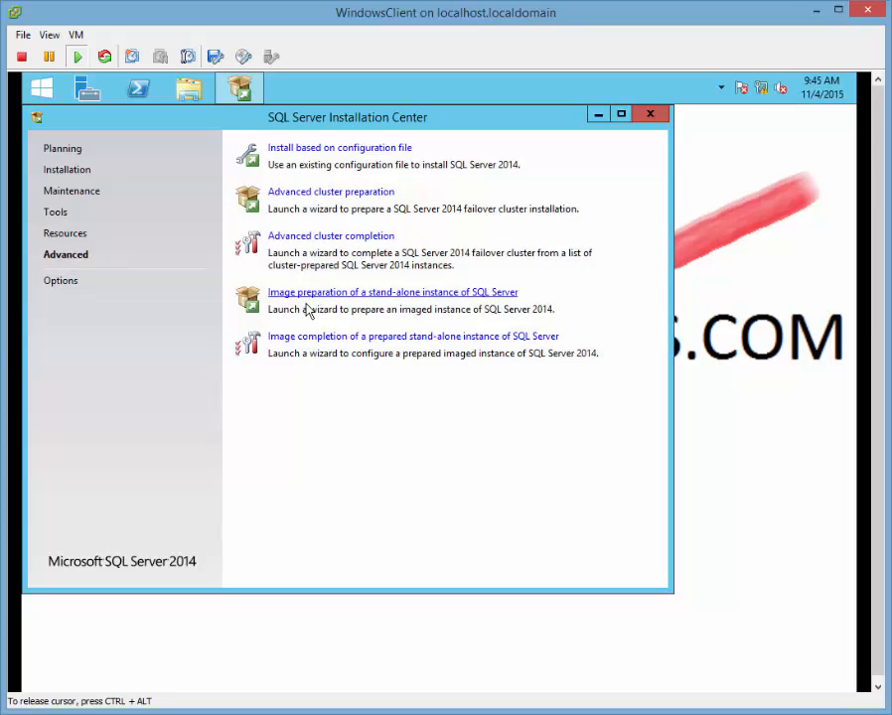
click(66, 237)
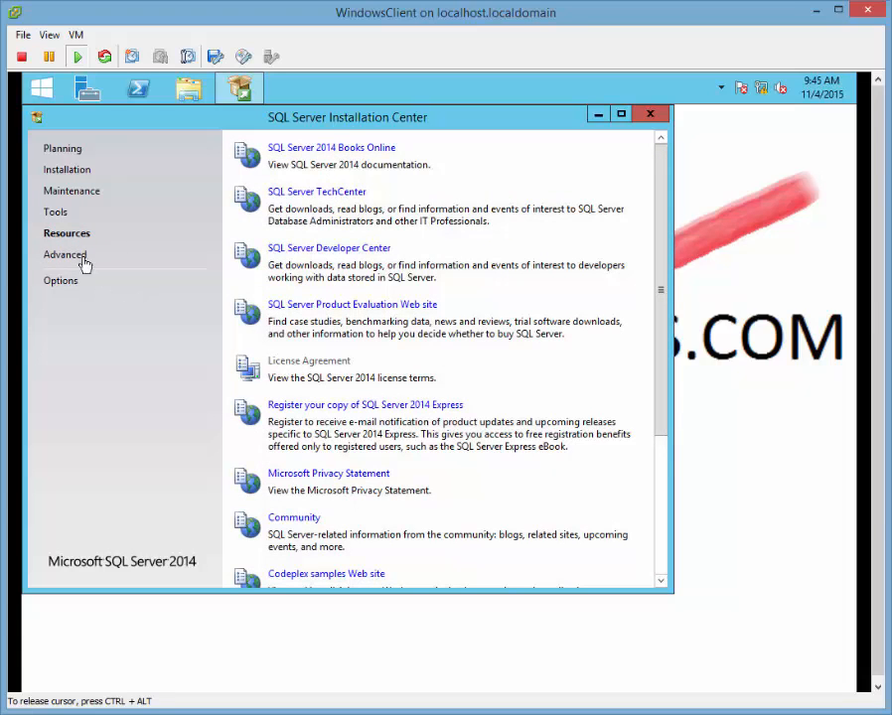
click(54, 211)
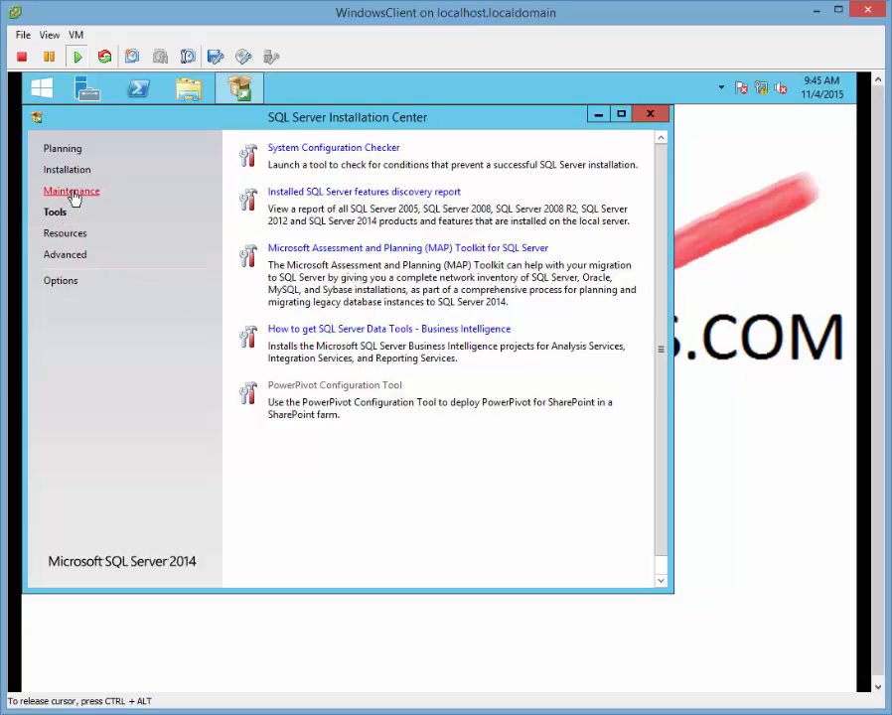
click(72, 191)
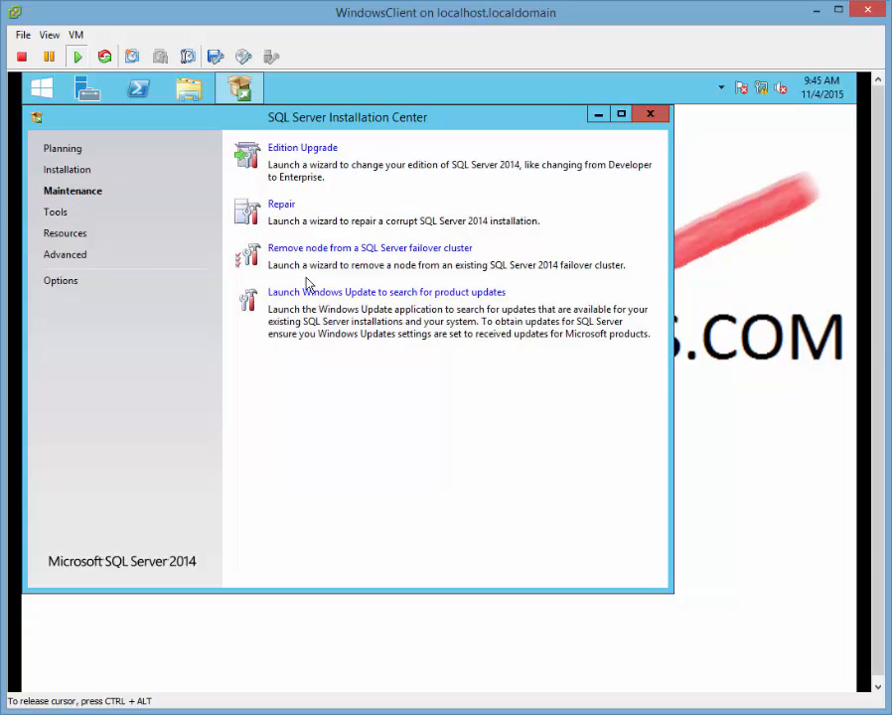
click(65, 171)
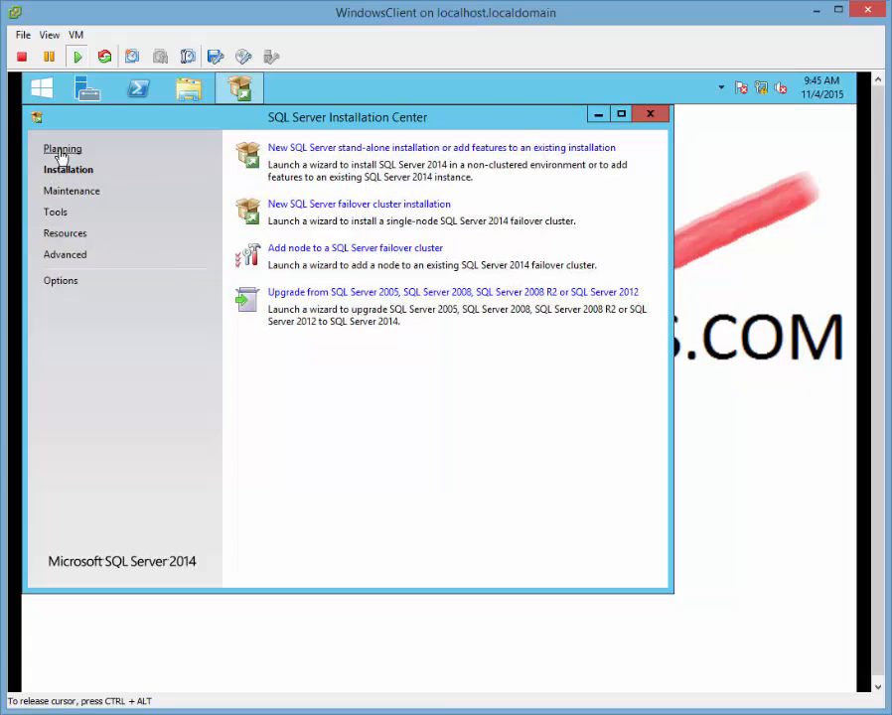
click(60, 151)
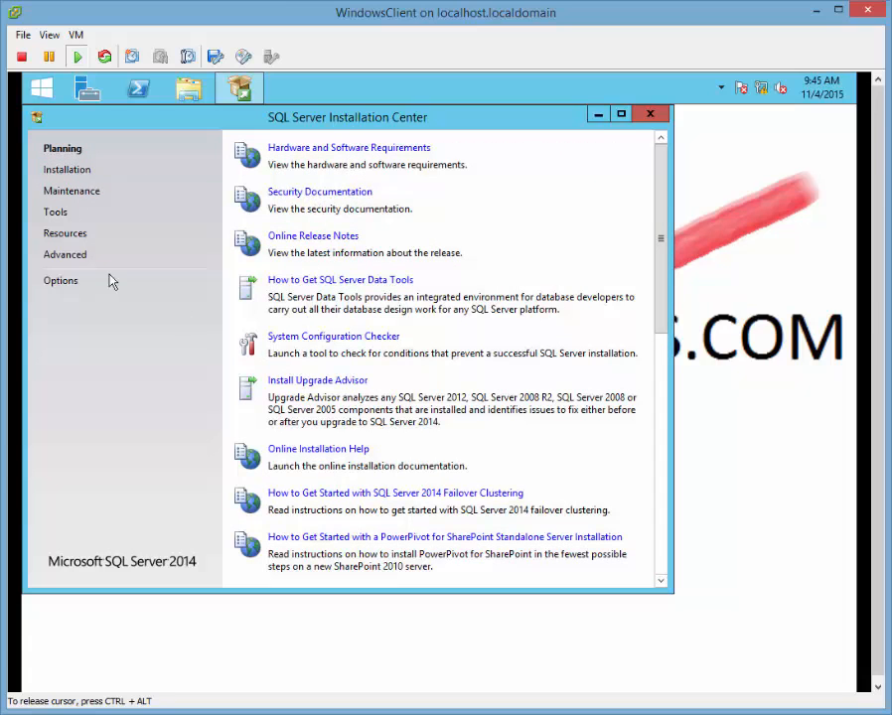
click(59, 172)
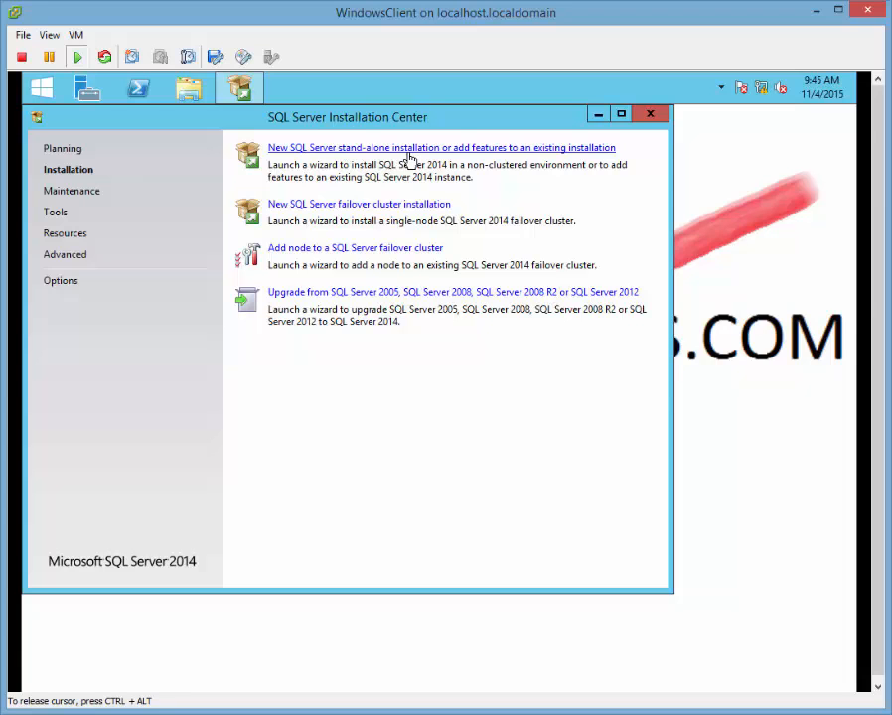
Launch a new stand-alone SQL Server installation and keep the free Evaluation edition.
click(408, 155)
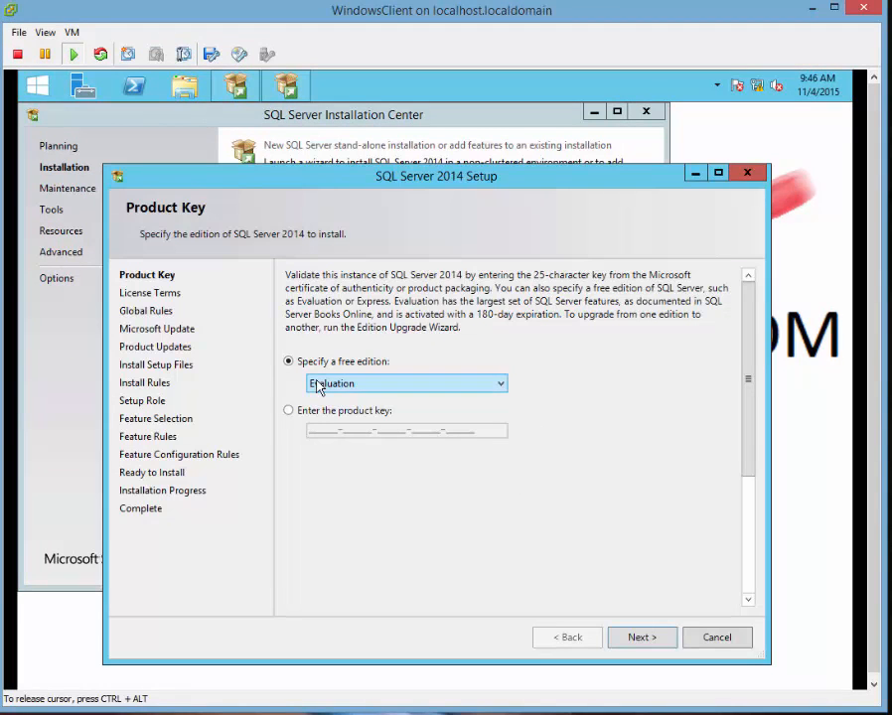
click(377, 387)
click(377, 387)
click(378, 388)
click(510, 407)
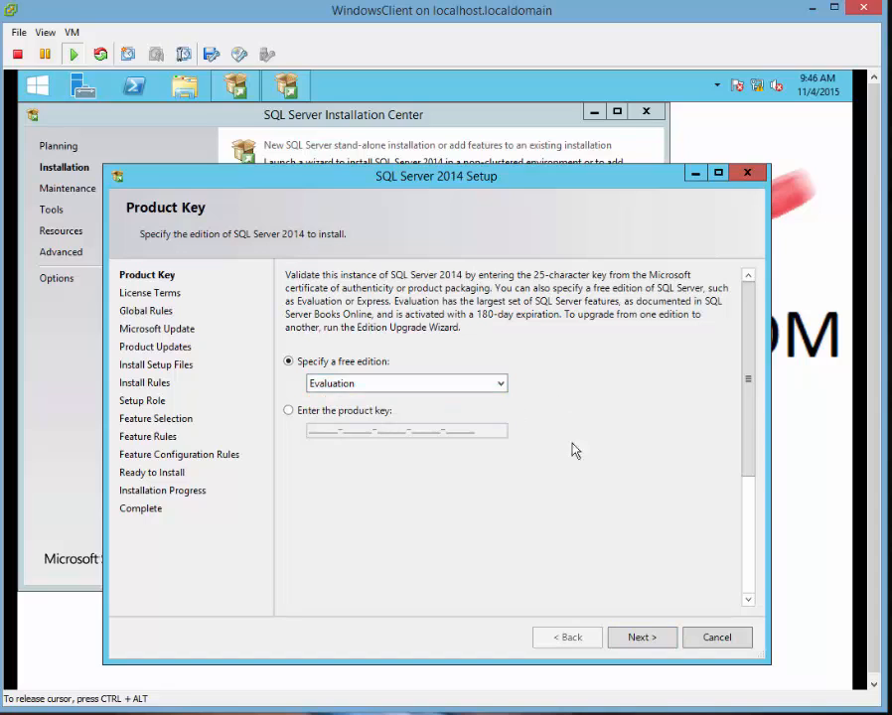
click(288, 410)
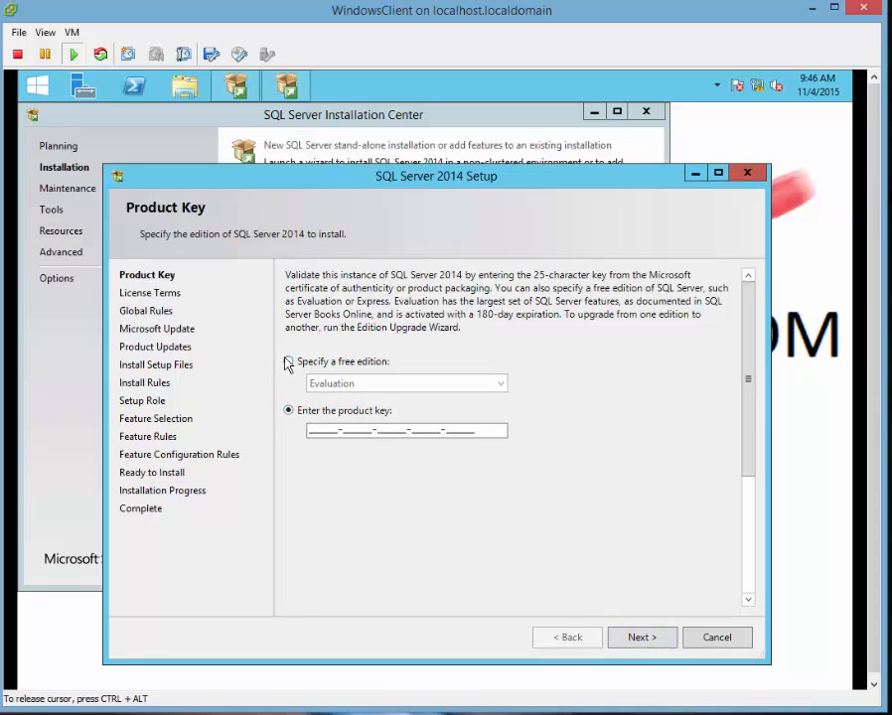
click(288, 362)
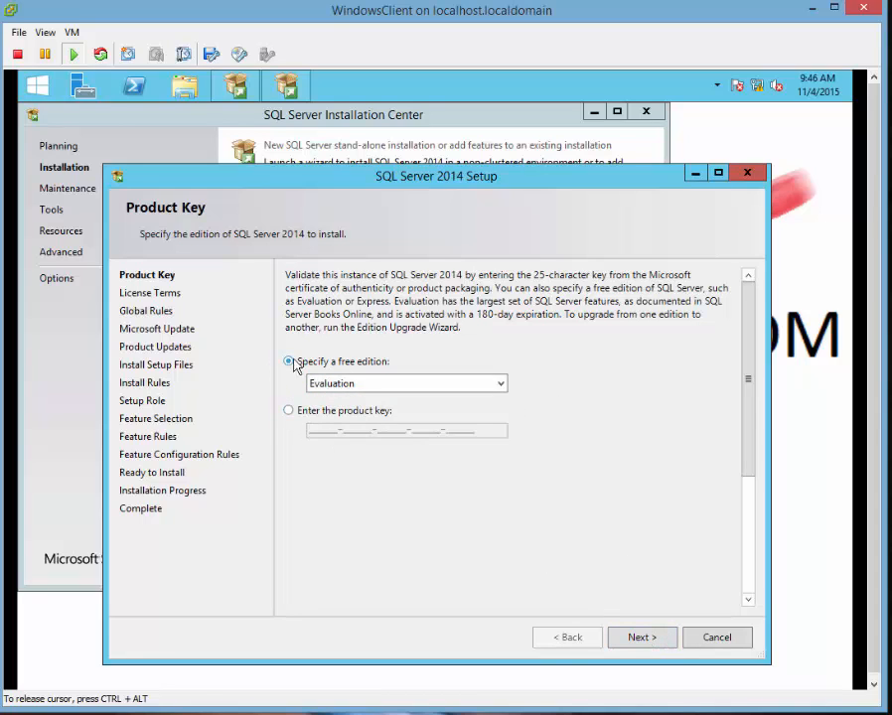
click(643, 641)
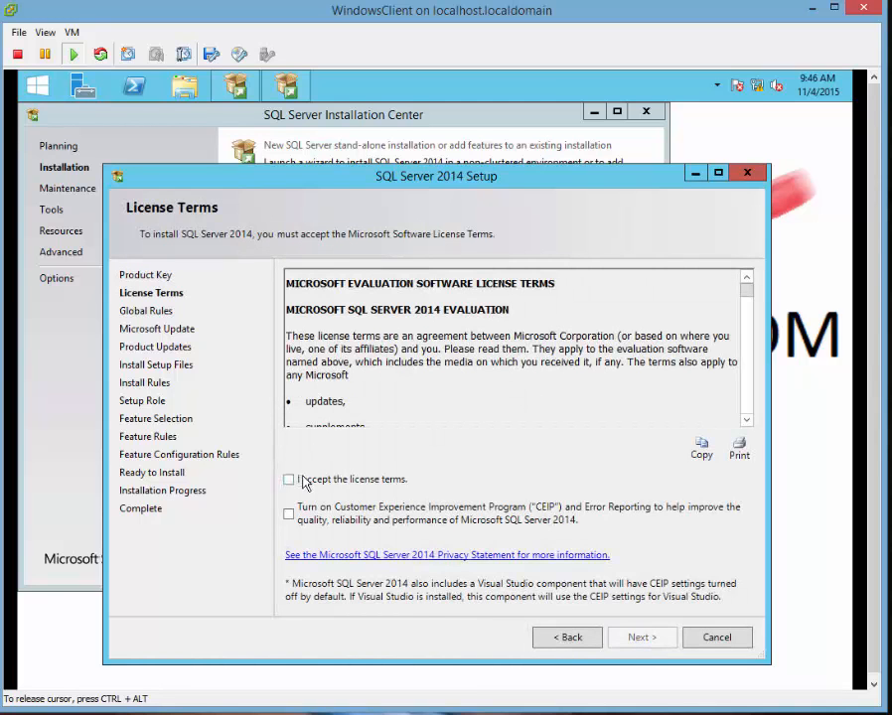
Accept the license terms and pass the global and install rule checks without update checks.
click(289, 479)
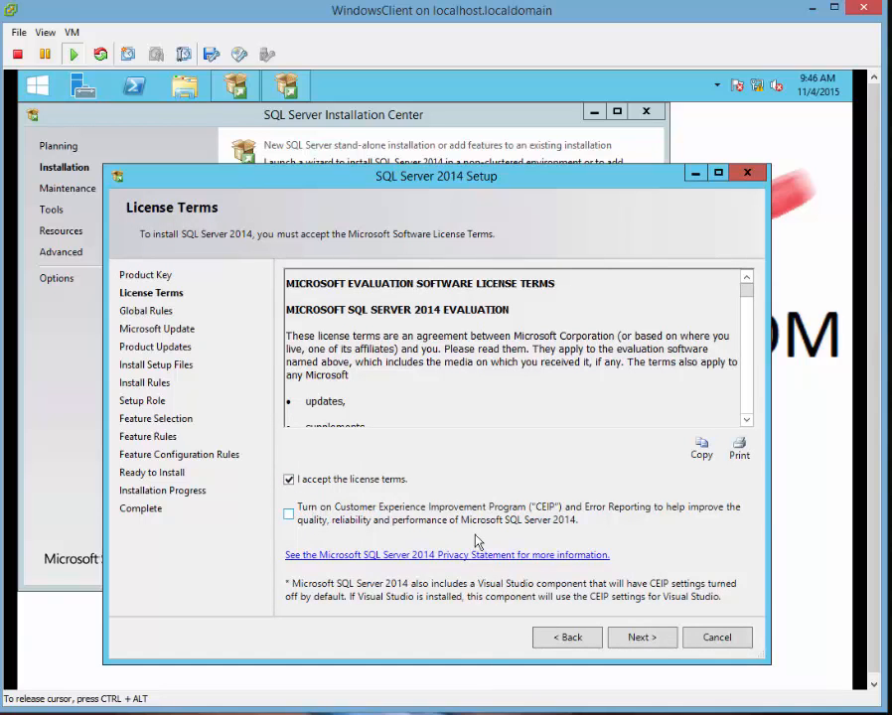
click(657, 636)
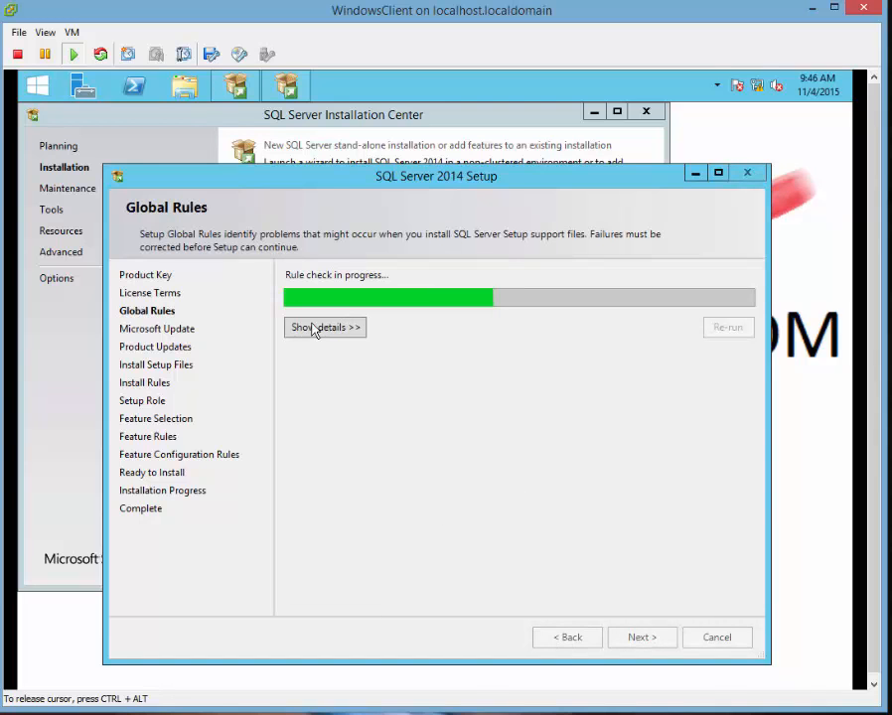
click(313, 329)
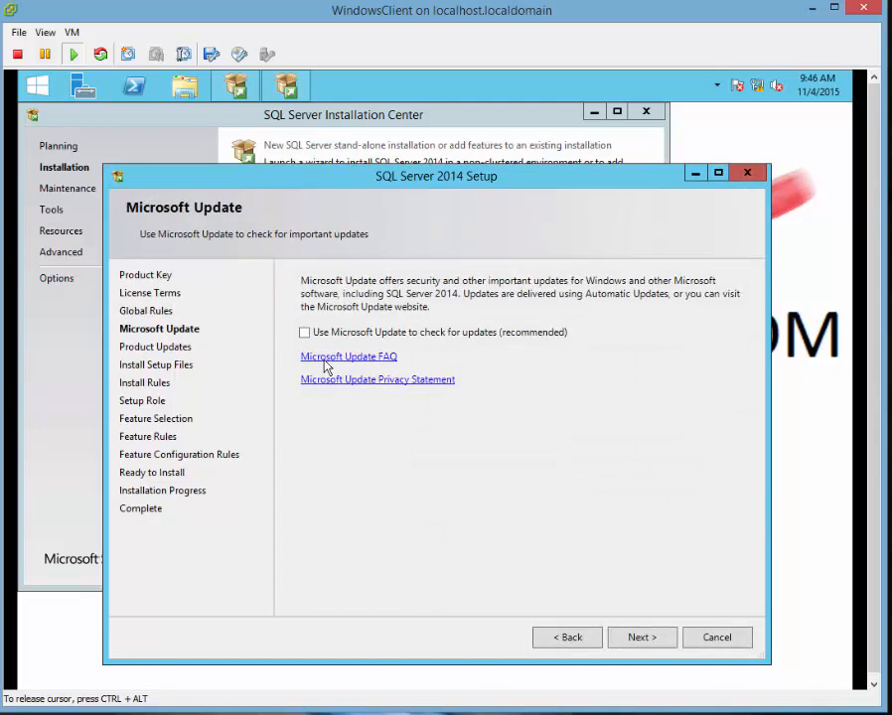
click(635, 640)
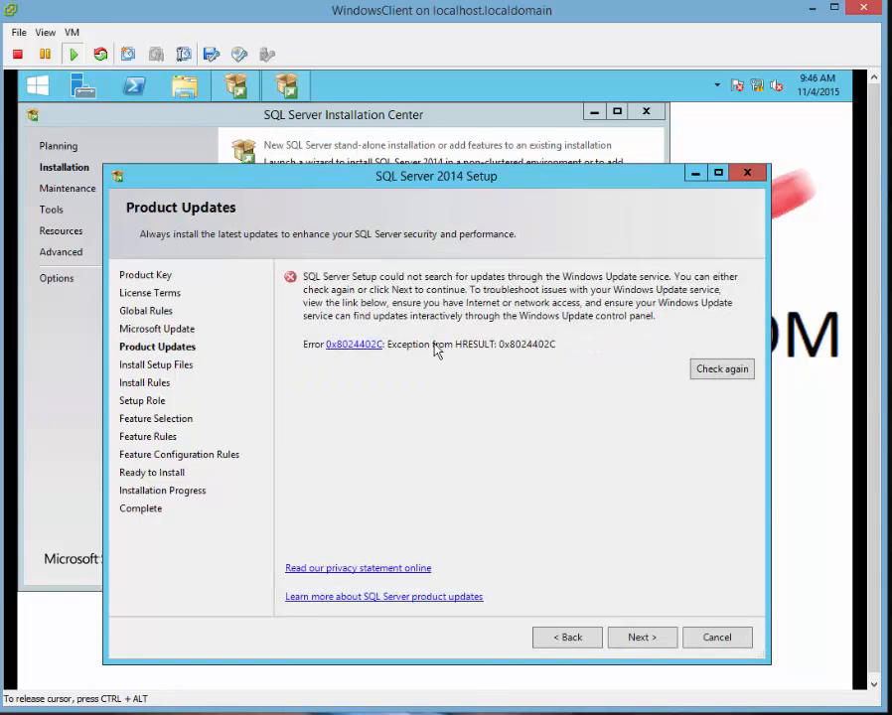
click(638, 637)
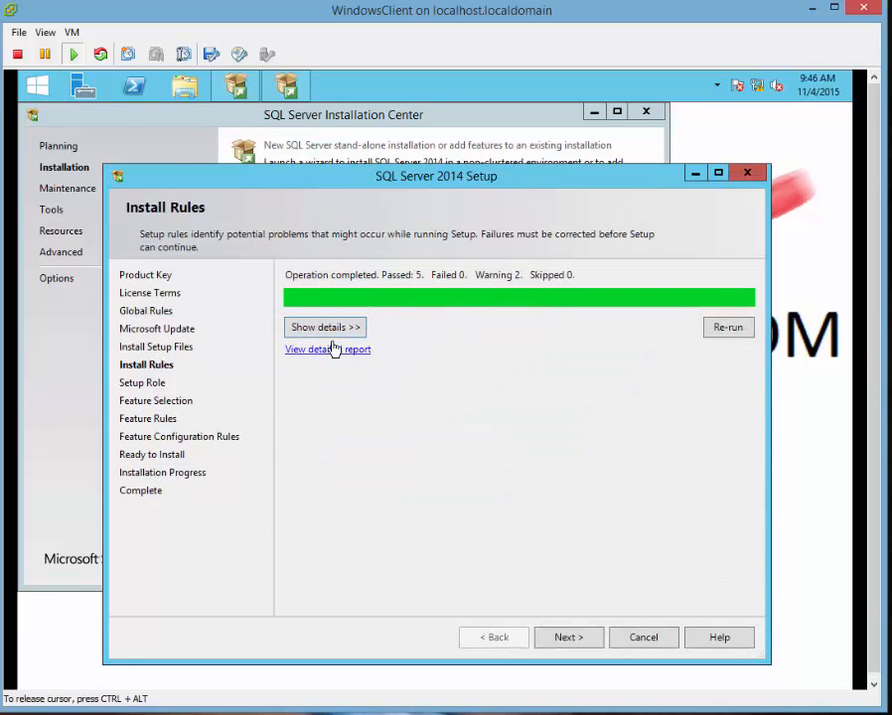
click(328, 330)
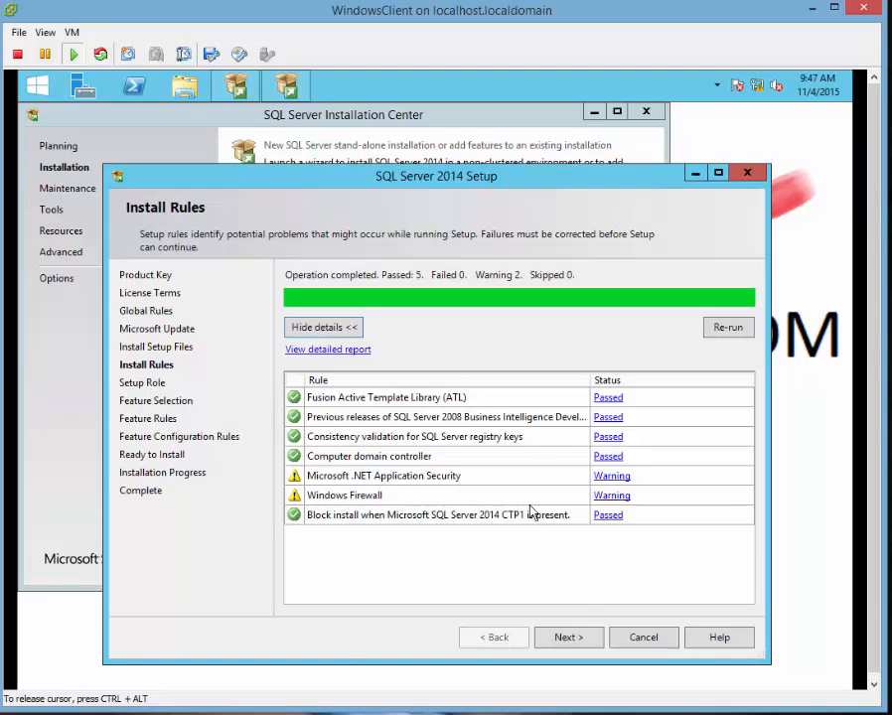
click(577, 643)
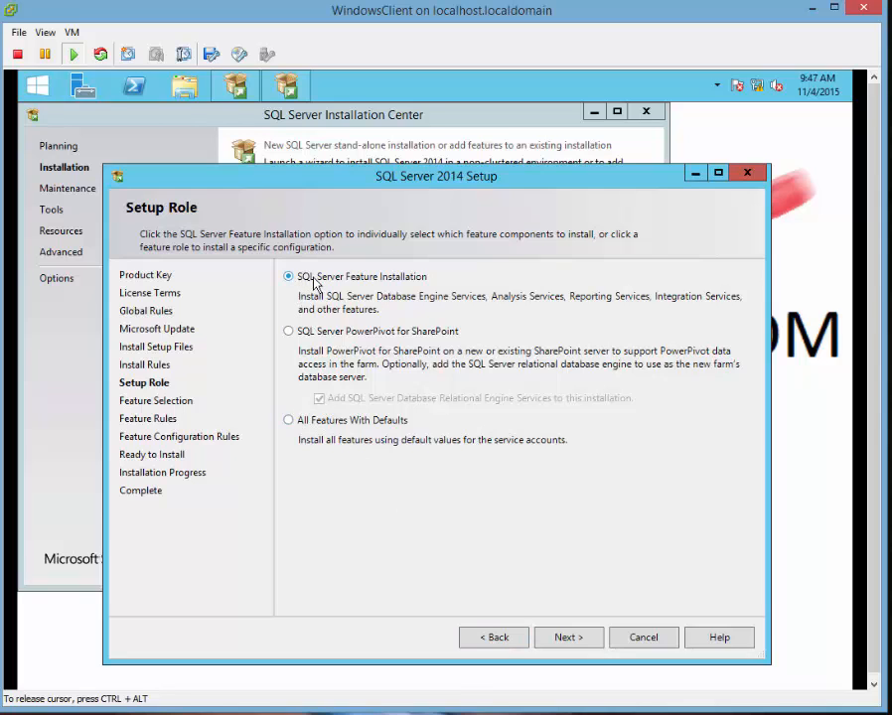
Choose SQL Server Feature Installation and Select All features, reviewing Database Engine, Replication and Data Quality descriptions.
click(584, 642)
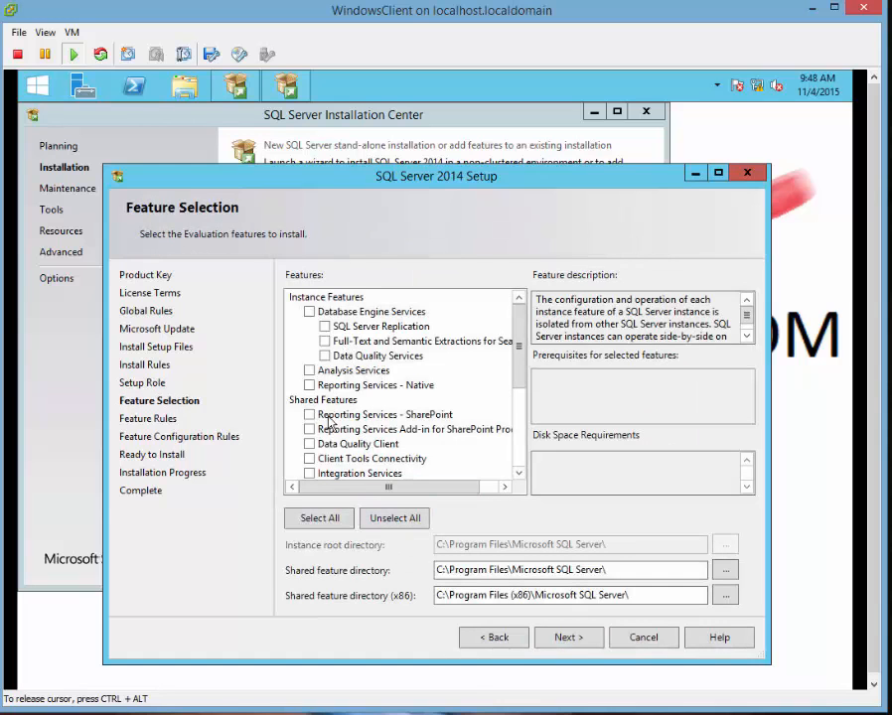
click(440, 569)
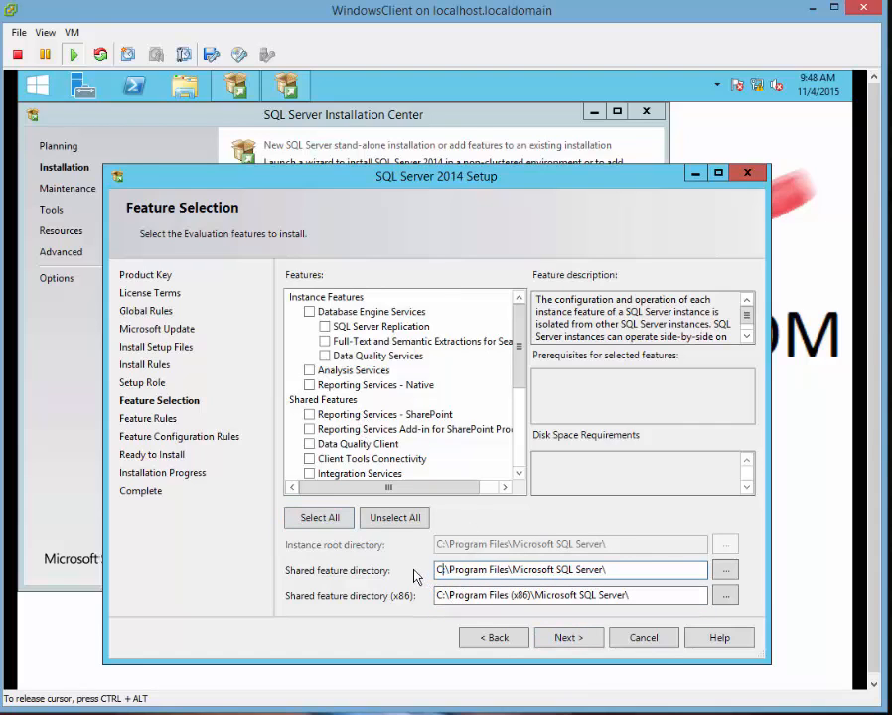
click(321, 518)
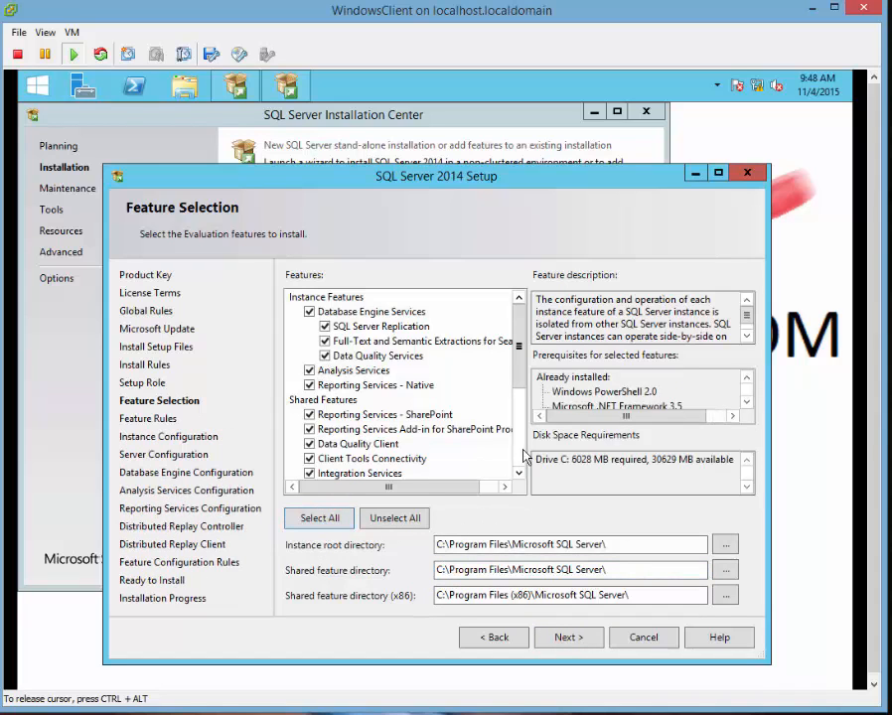
scroll(519, 457, down, 4)
scroll(397, 328, up, 4)
click(365, 312)
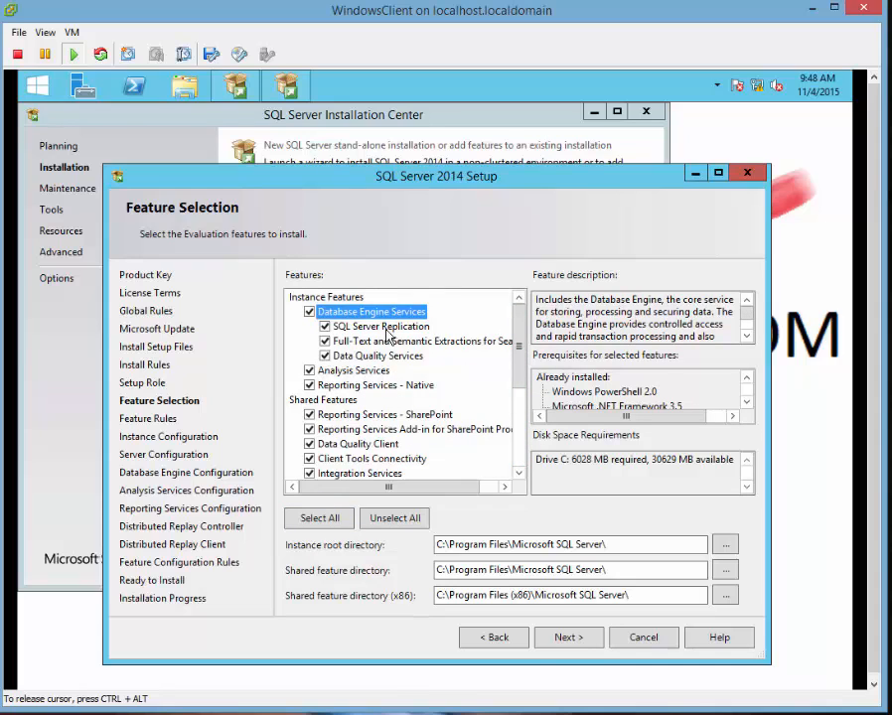
click(385, 327)
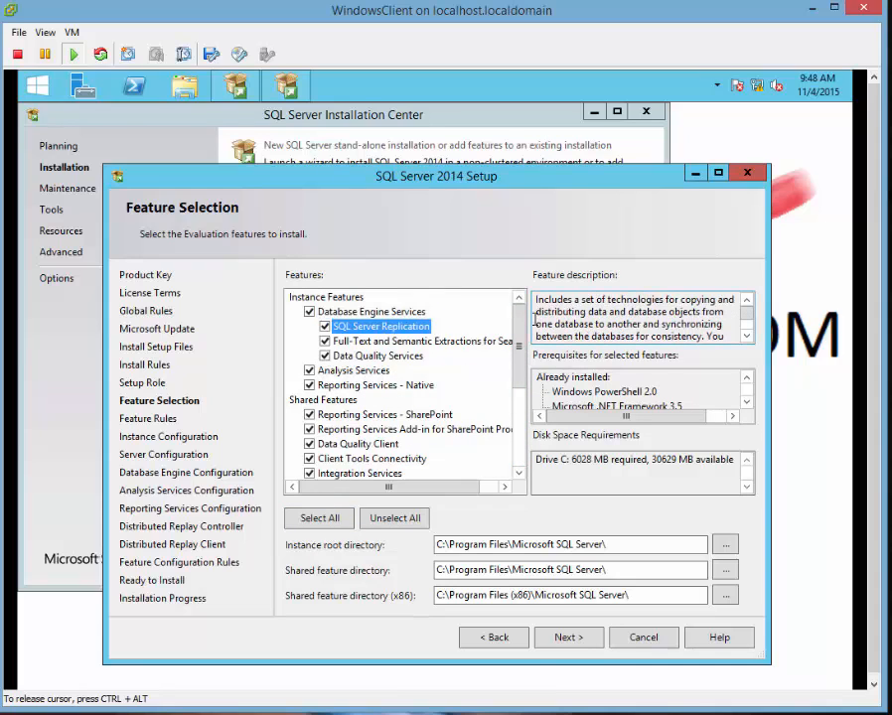
click(369, 341)
click(377, 356)
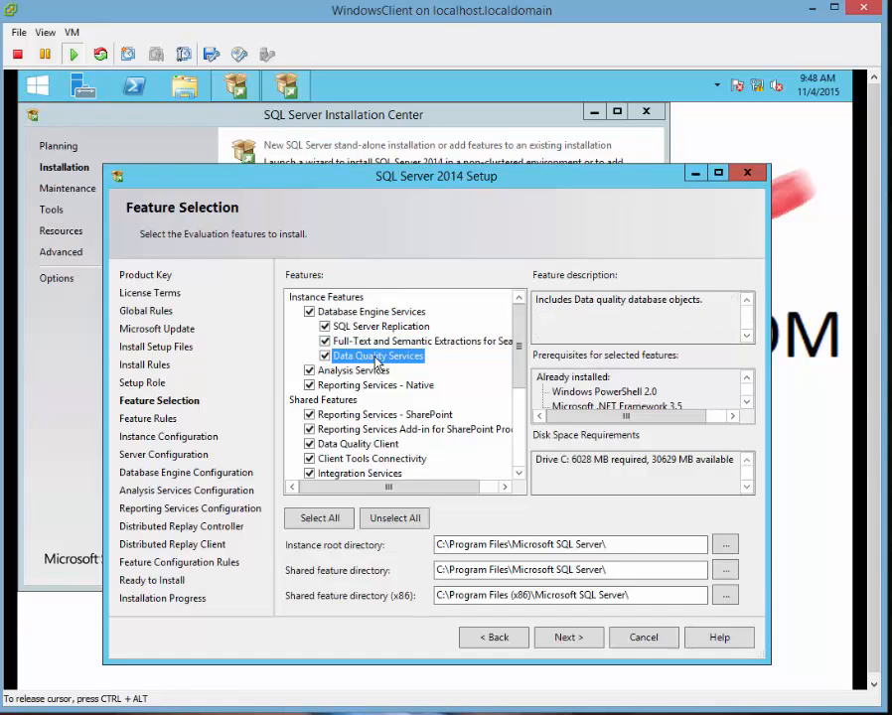
click(569, 640)
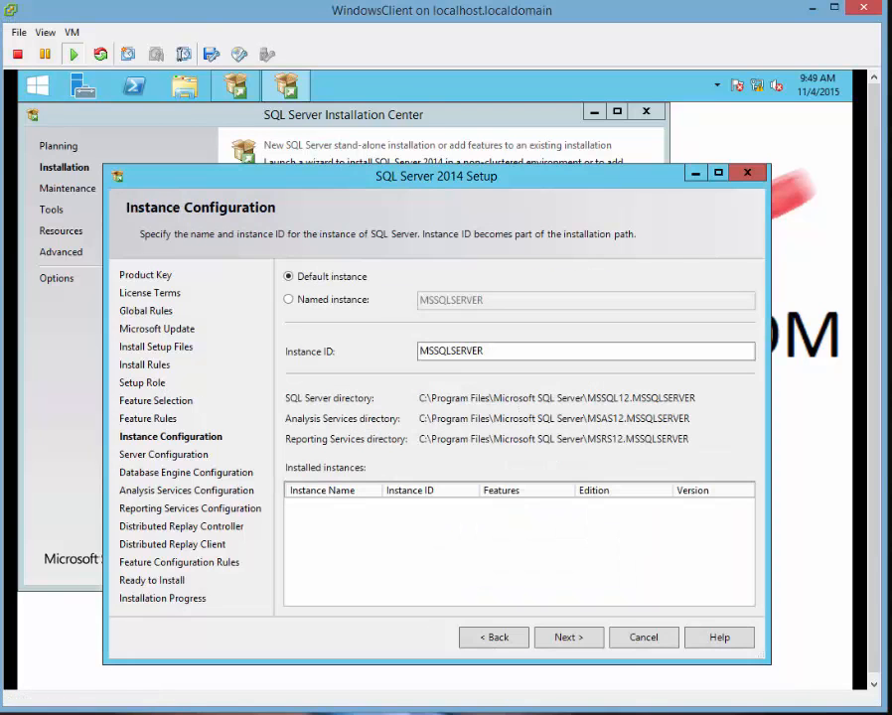
Replace the default instance ID with DevSQL and continue.
click(526, 350)
double_click(528, 350)
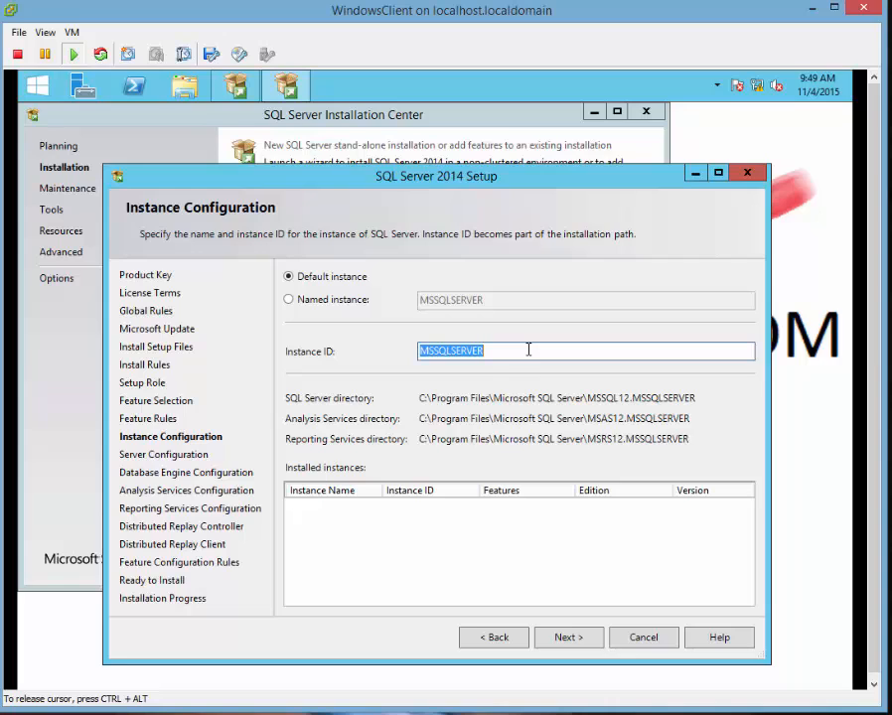
text(Deve)
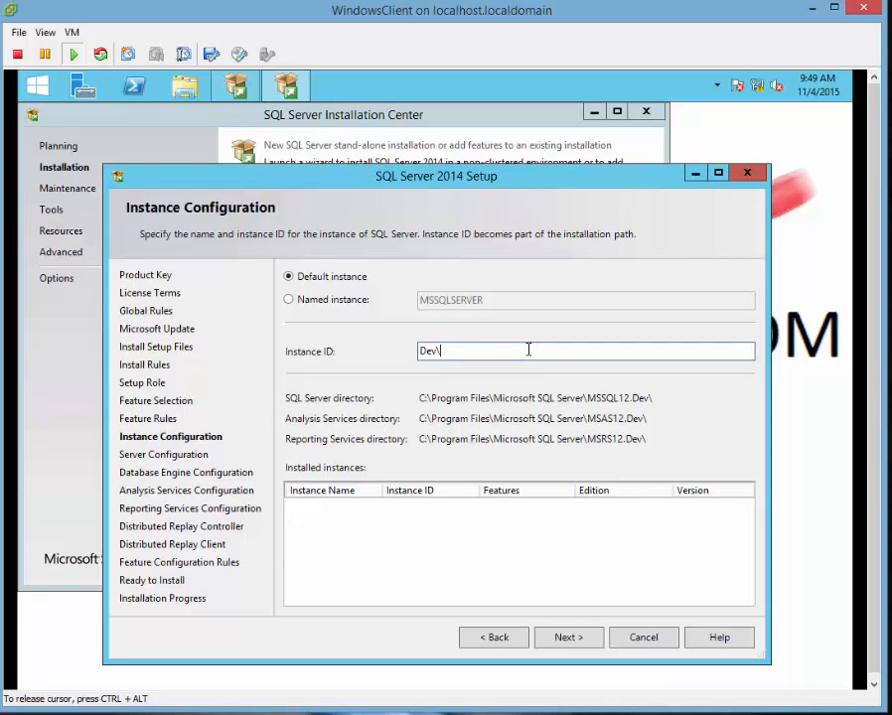
text(SQL)
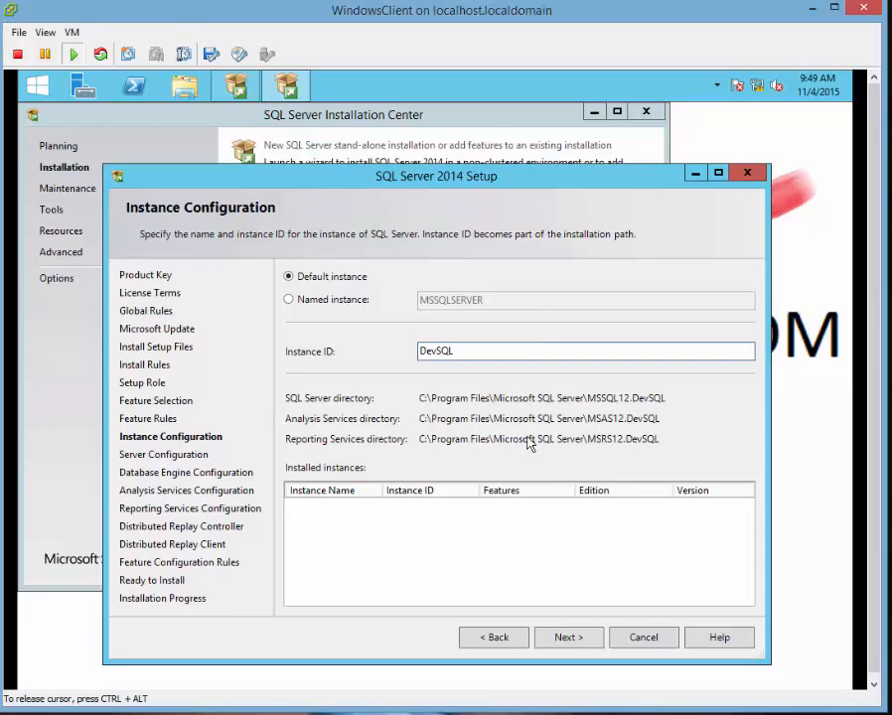
click(541, 636)
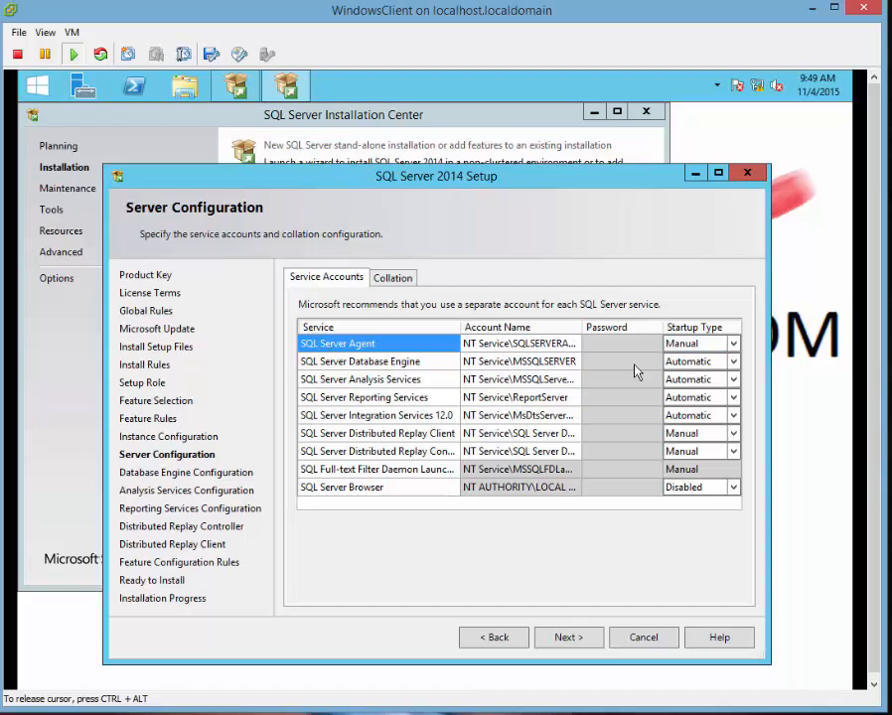
Set SQL Server Agent, Distributed Replay Client and Distributed Replay Controller startup types to Automatic.
click(735, 345)
click(734, 345)
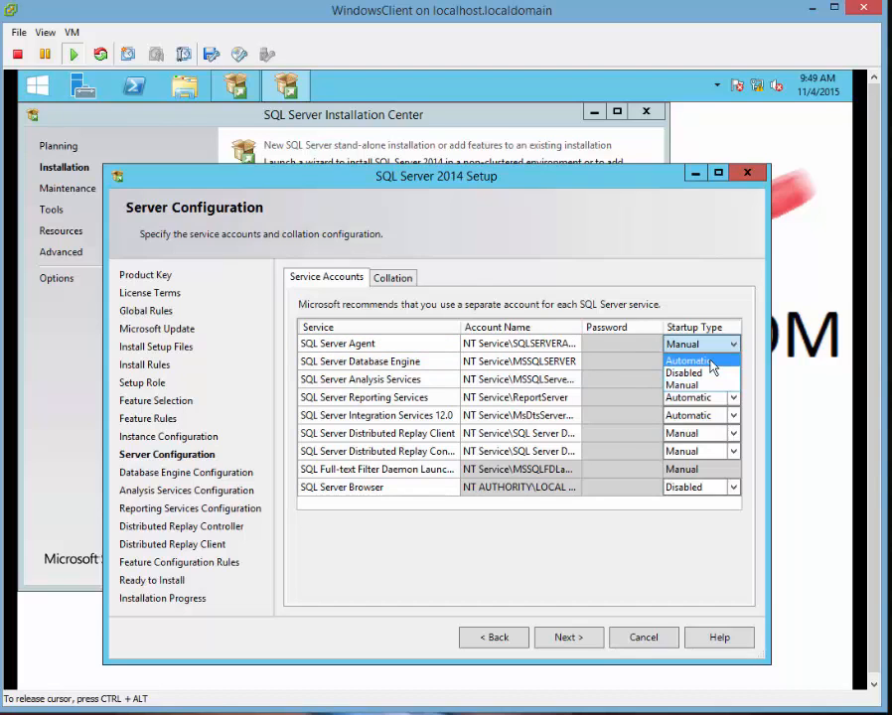
click(695, 361)
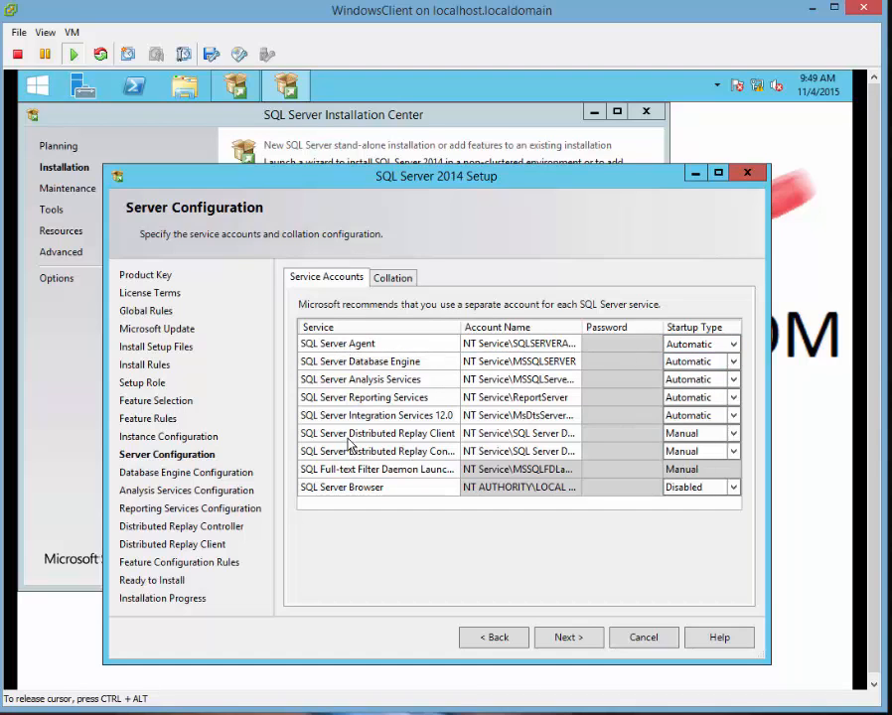
click(735, 434)
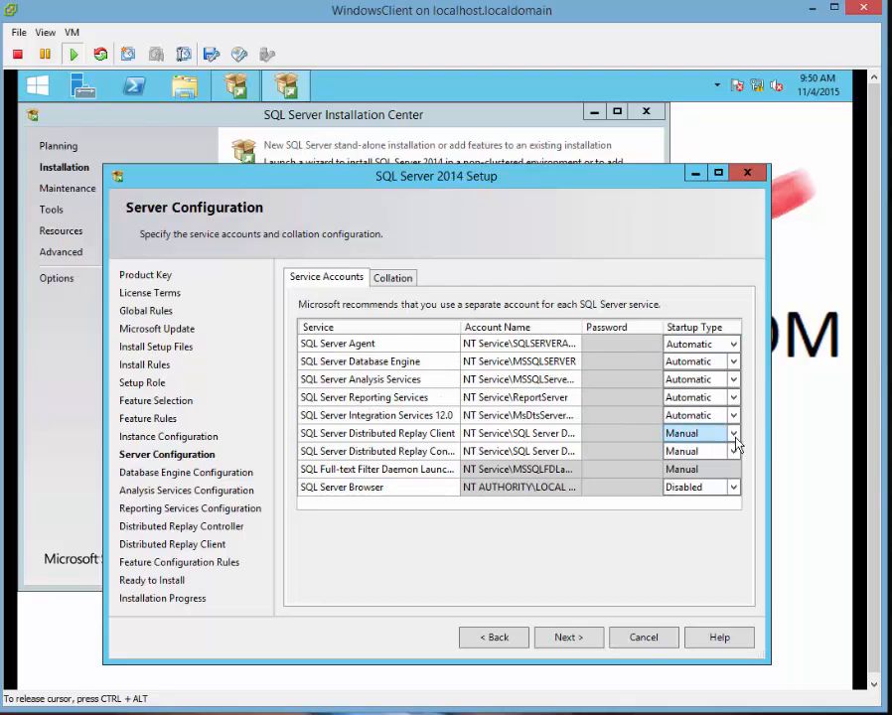
click(719, 437)
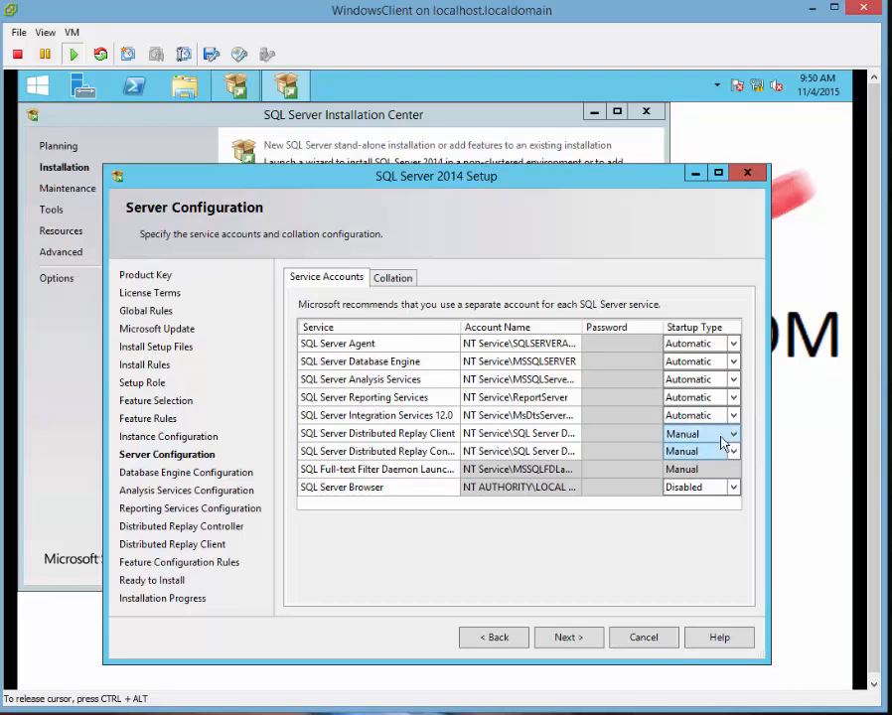
click(715, 435)
click(692, 451)
click(731, 451)
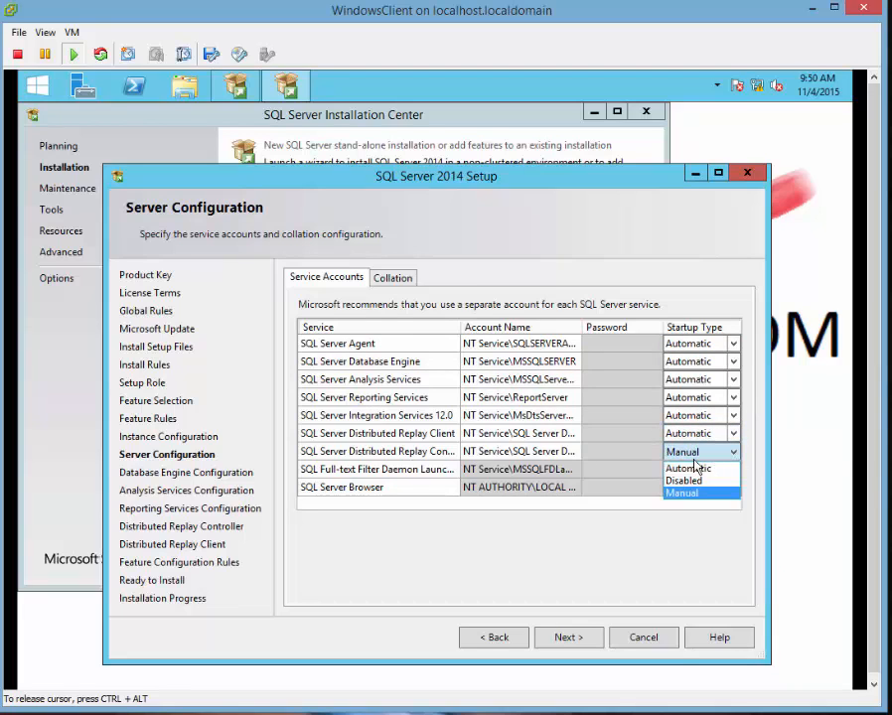
click(695, 468)
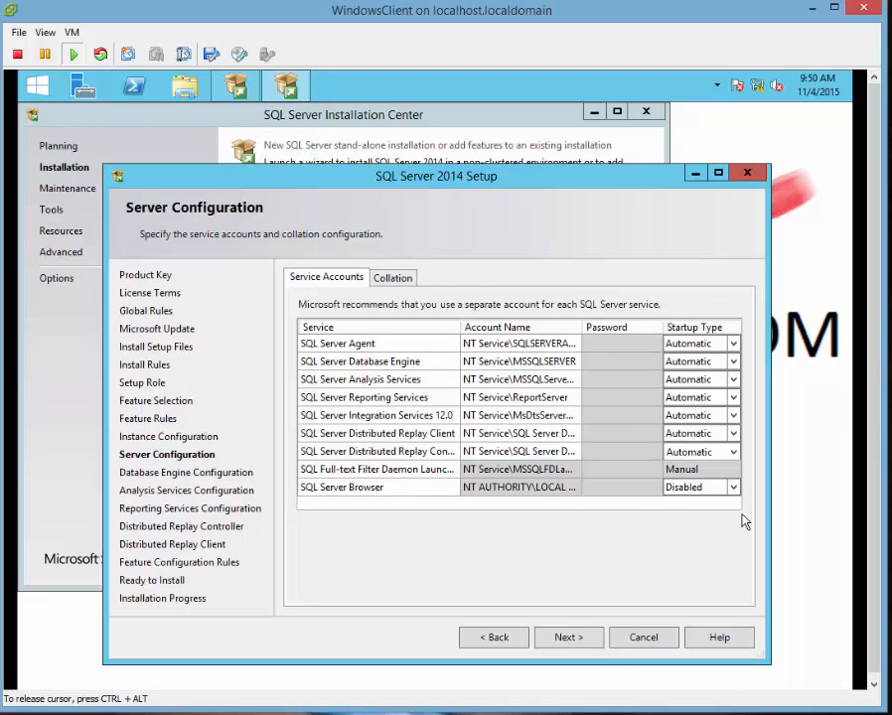
click(729, 489)
Set SQL Server Browser to Automatic, leave collation at SQL_Latin1_General_CP1_CI_AS, and continue.
click(707, 505)
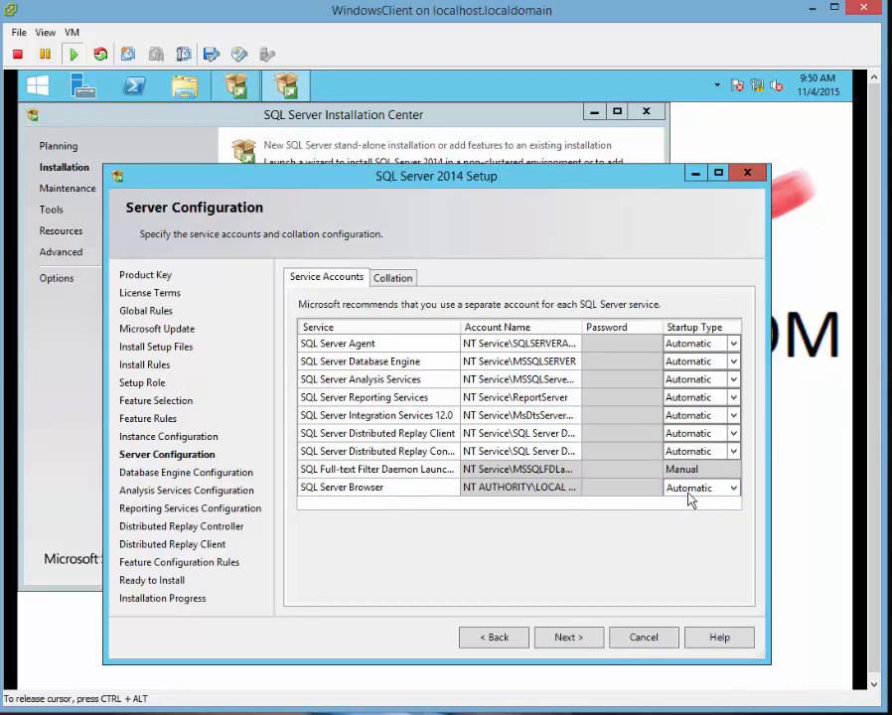
click(381, 278)
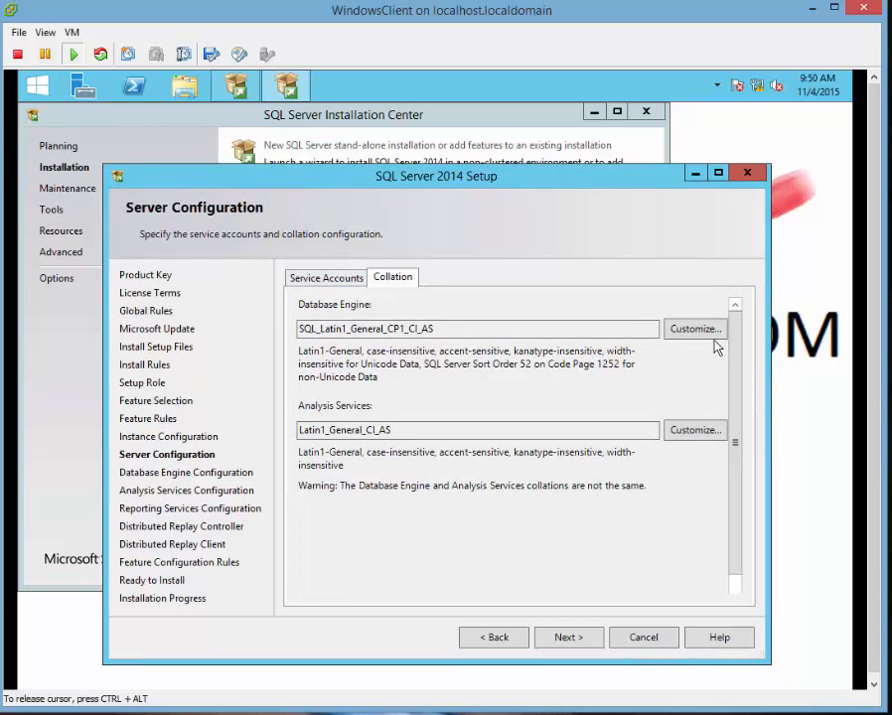
click(681, 330)
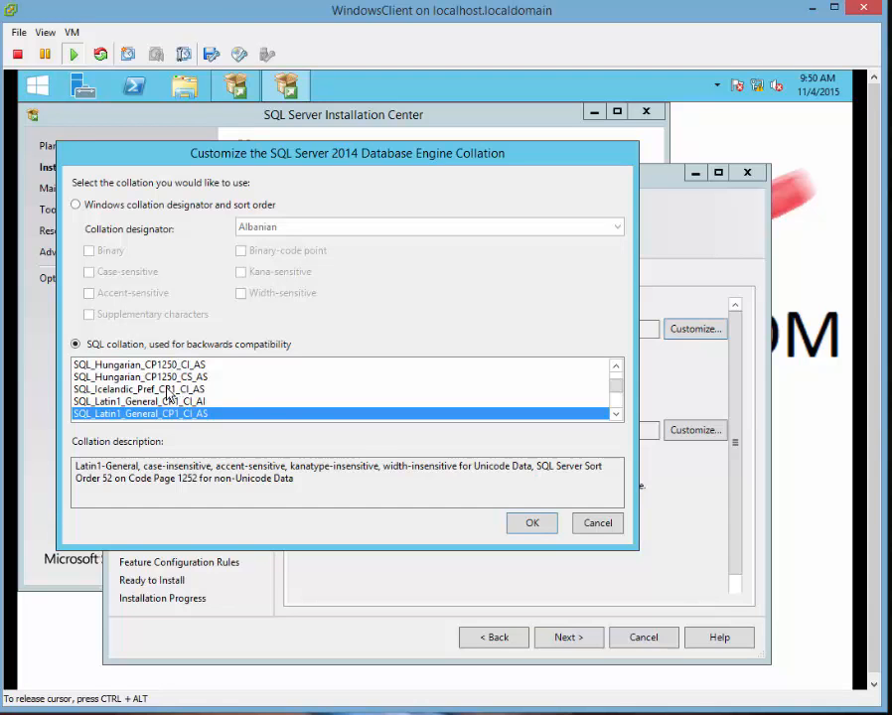
click(596, 523)
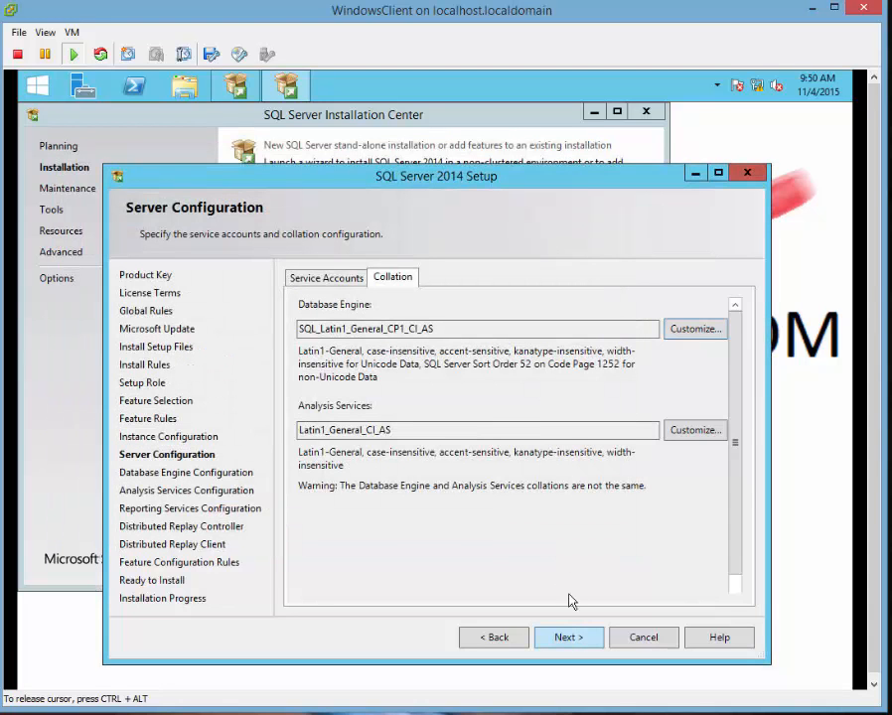
click(337, 281)
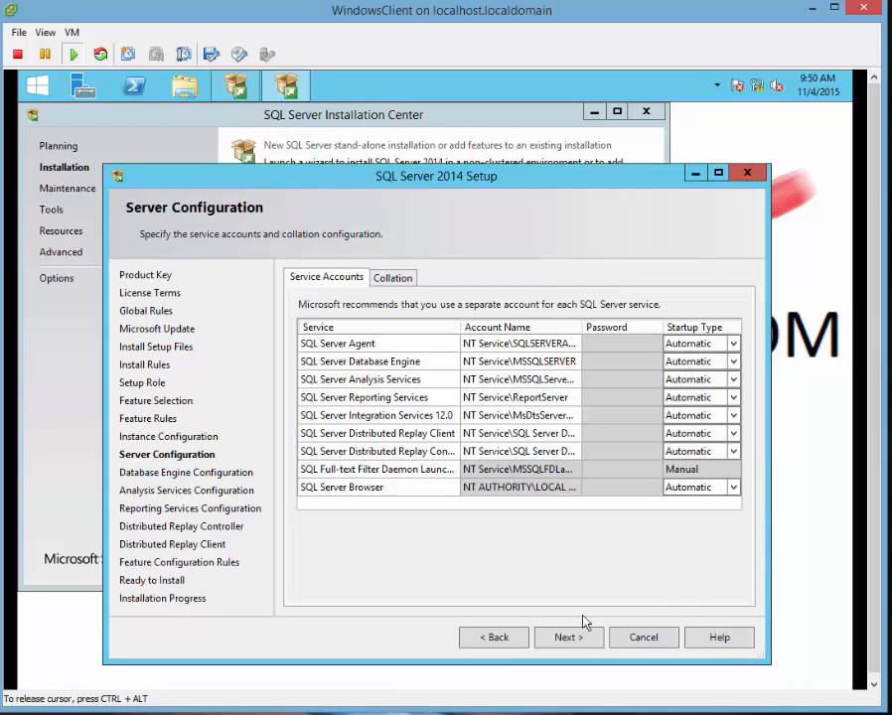
click(569, 638)
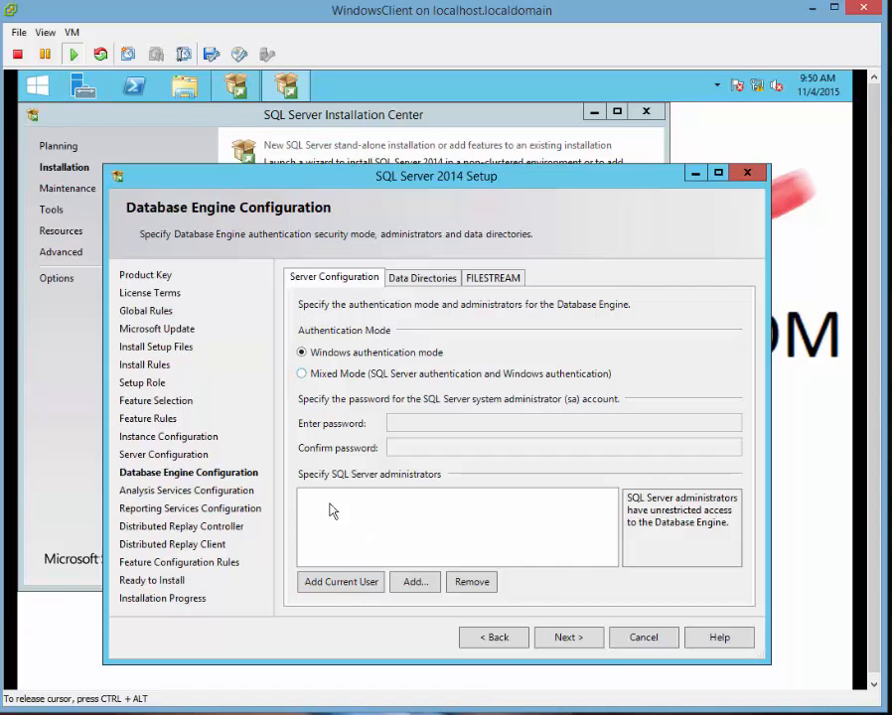
Add the current user as administrator and enable Mixed Mode with a confirmed sa password.
click(342, 581)
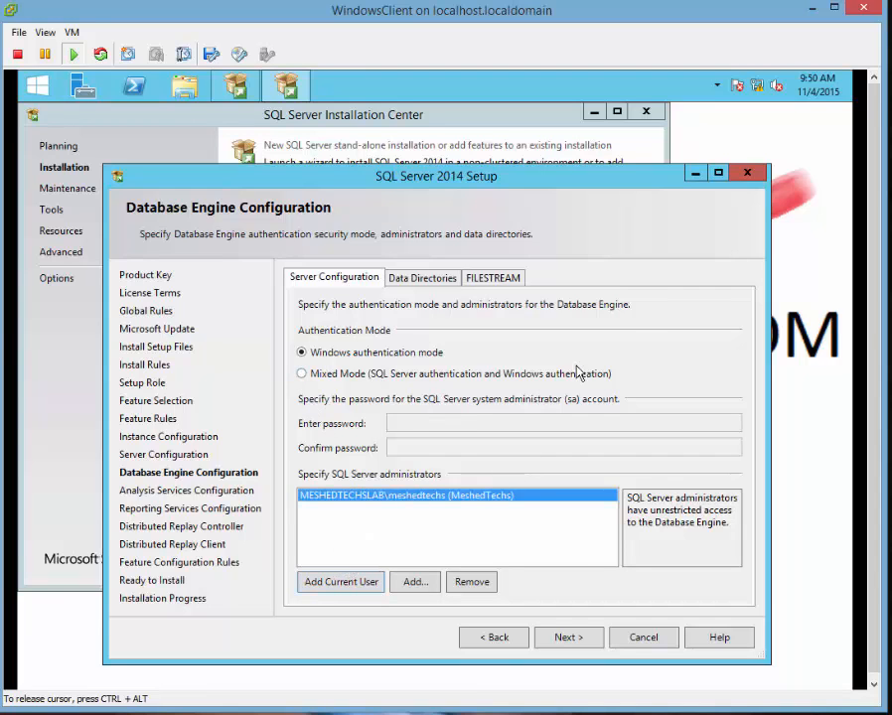
click(32, 88)
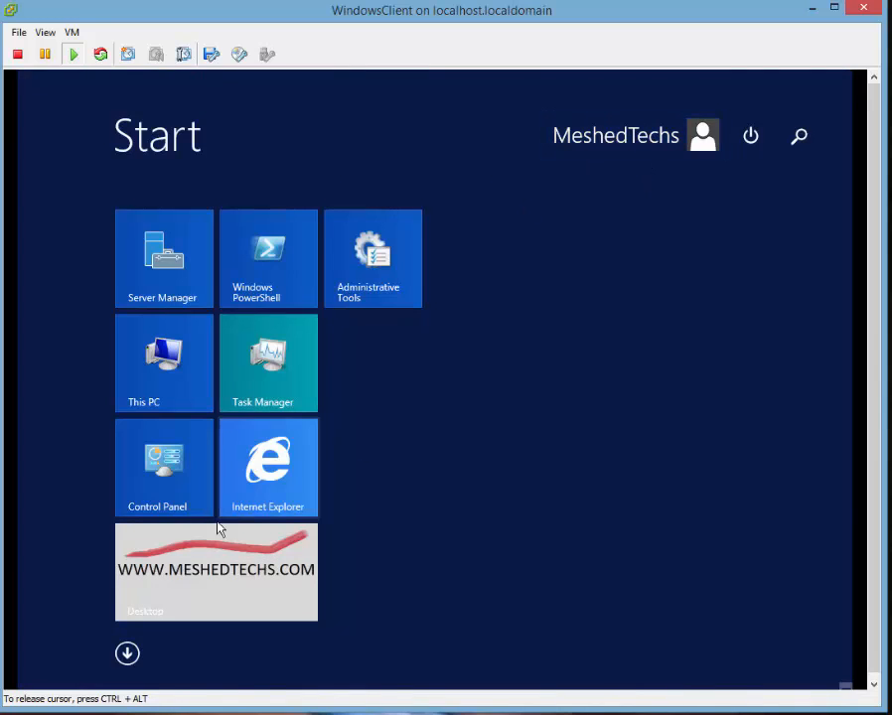
click(211, 556)
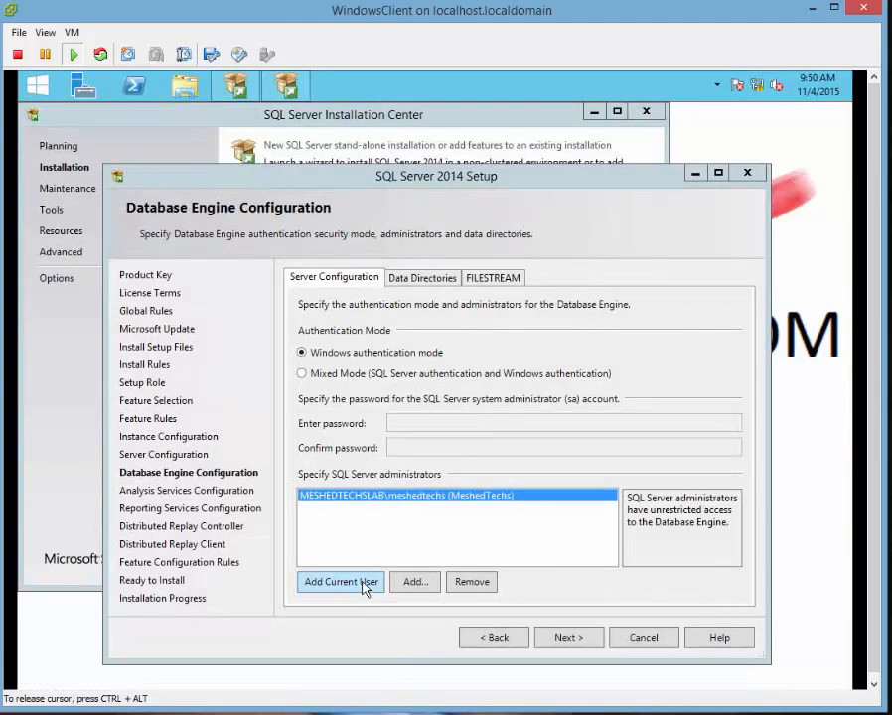
click(303, 374)
click(399, 422)
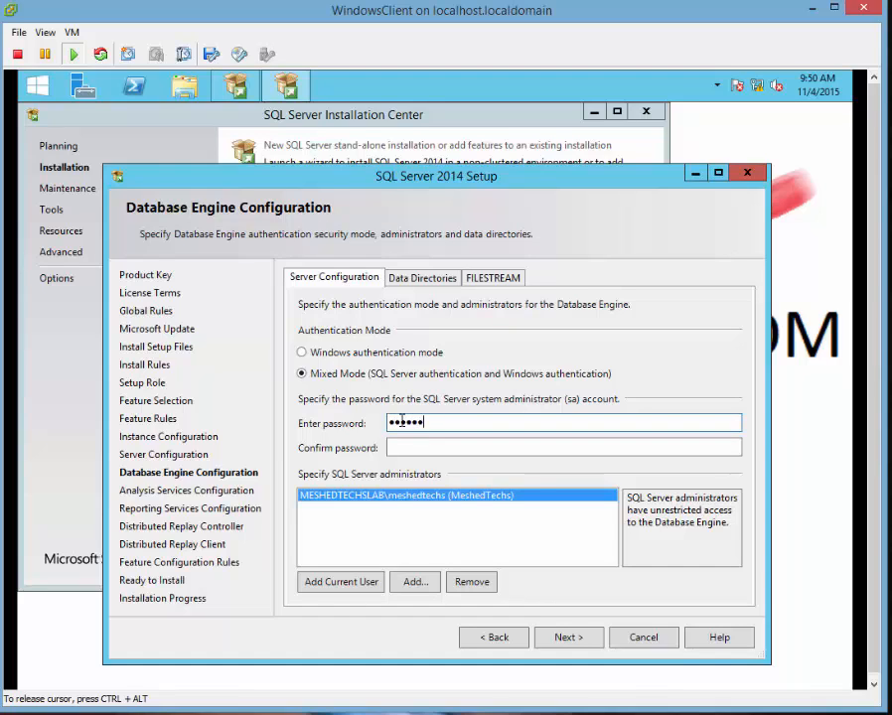
key(BackSpace)
key(BackSpace)
key(BackSpace)
key(BackSpace)
key(BackSpace)
key(BackSpace)
key(BackSpace)
key(BackSpace)
text(••••••••••••••)
key(Tab)
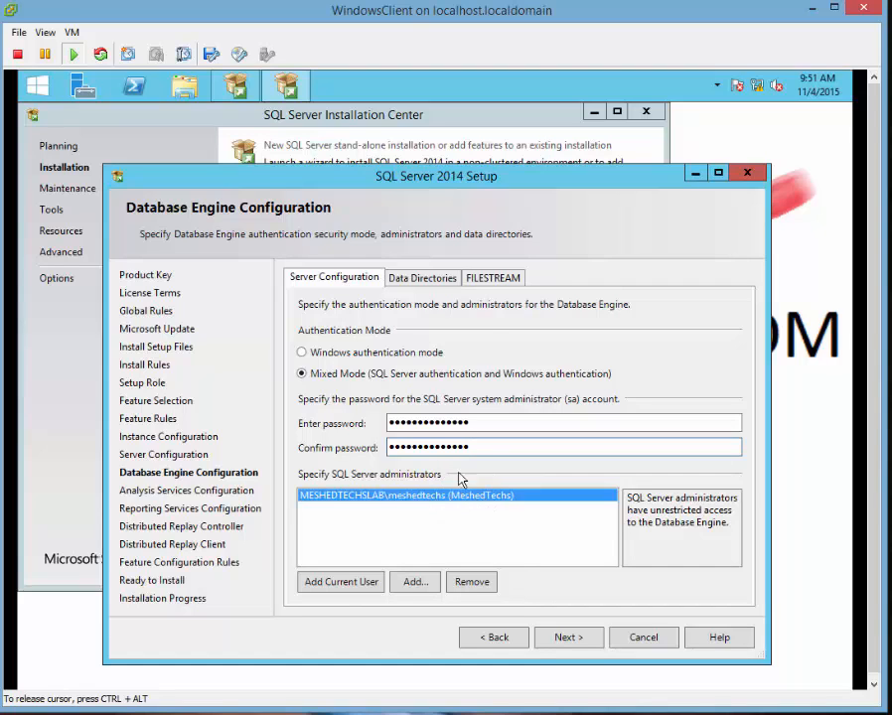
click(570, 637)
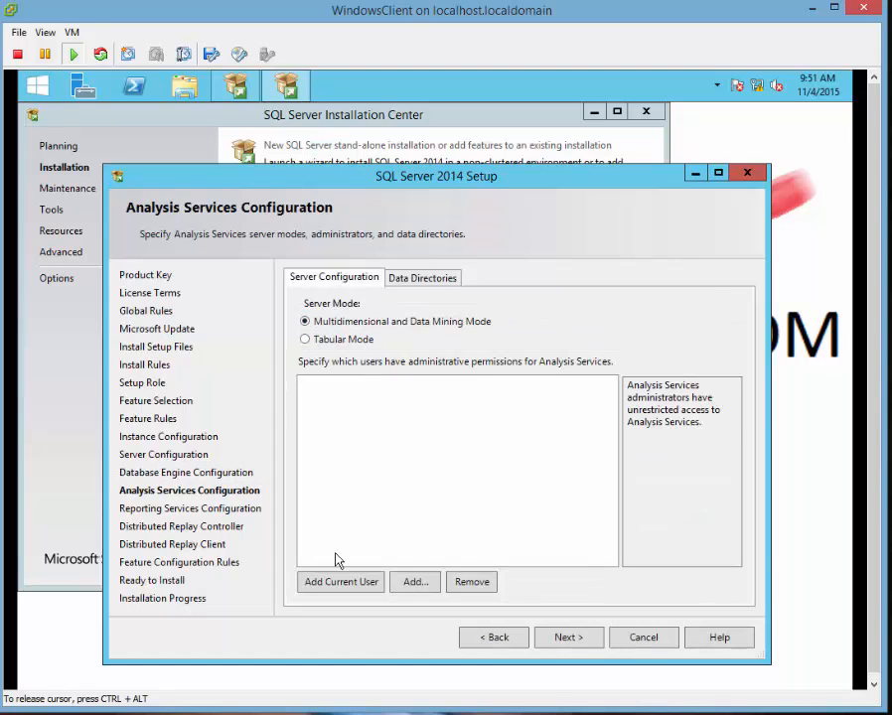
Add the current user to Analysis Services and Distributed Replay Controller, keeping the client defaults.
click(342, 581)
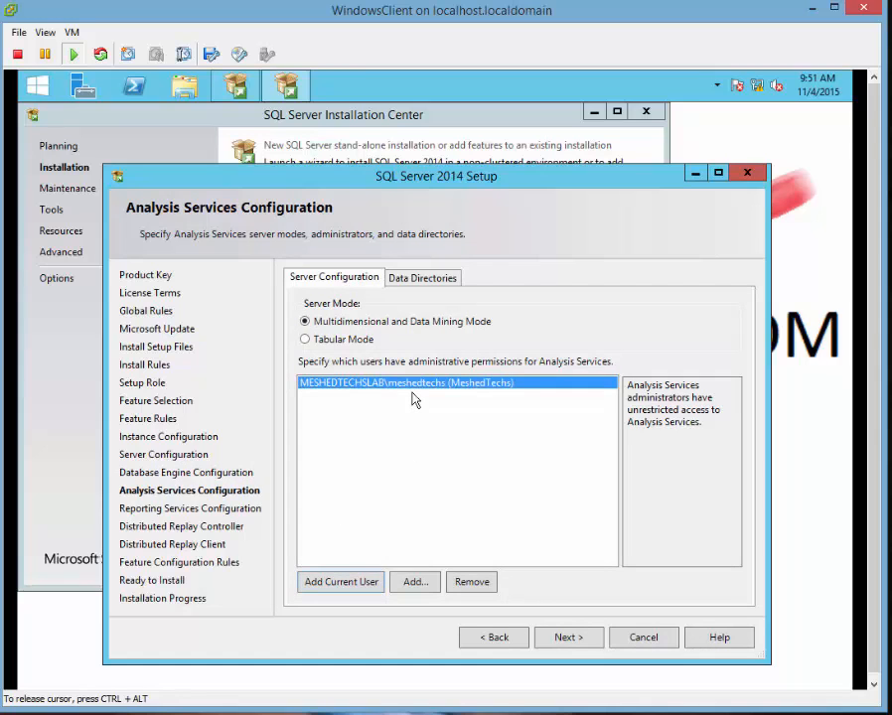
click(569, 638)
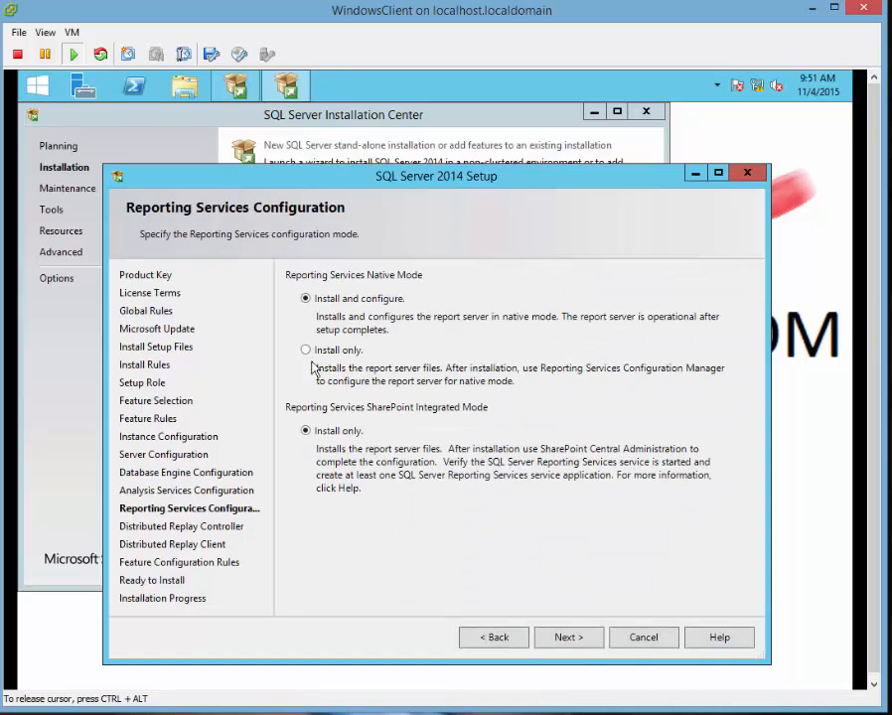
click(563, 638)
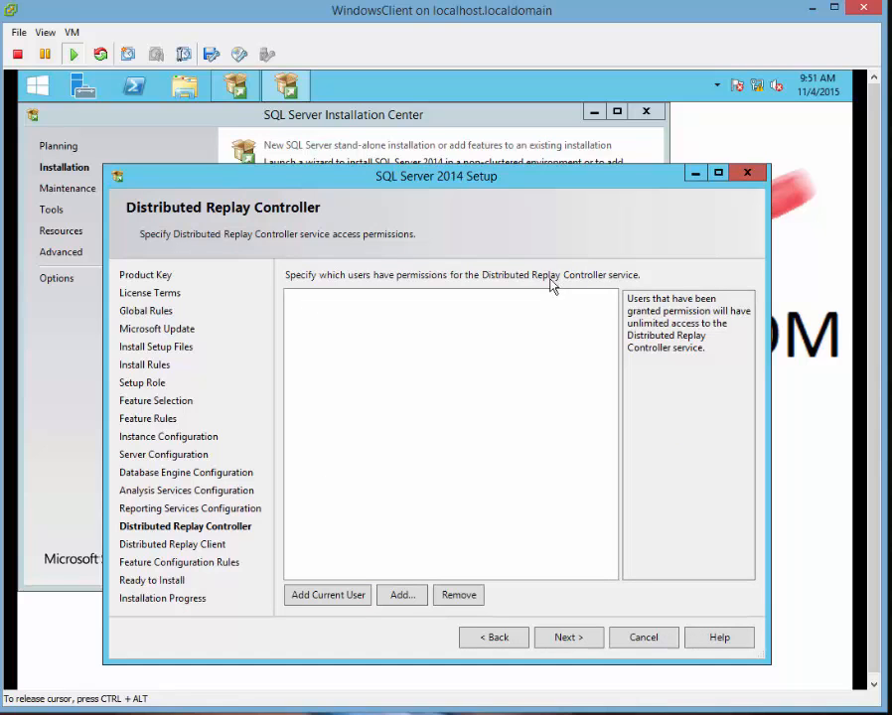
click(328, 594)
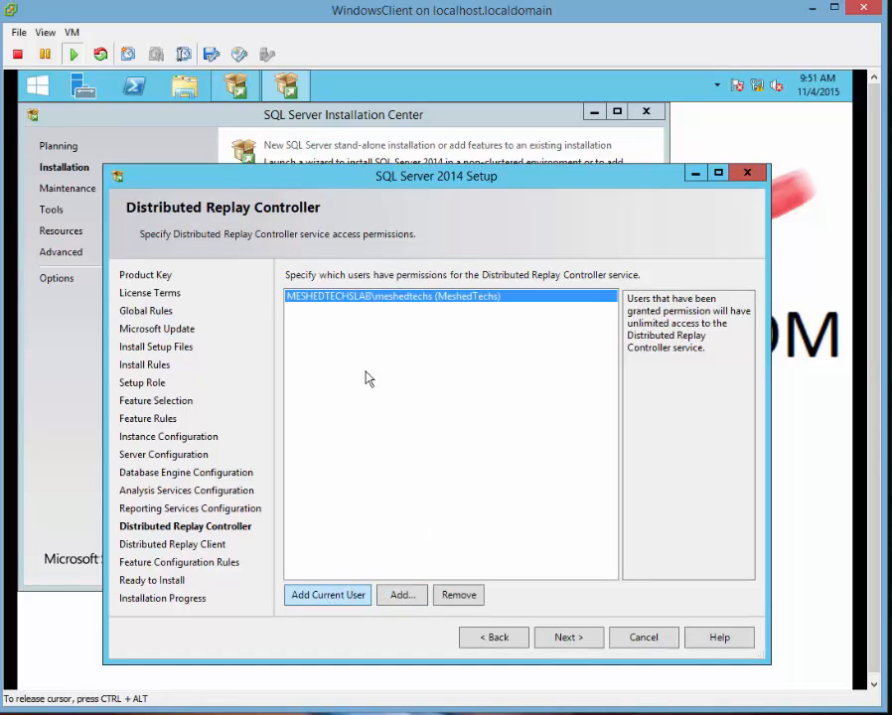
click(577, 644)
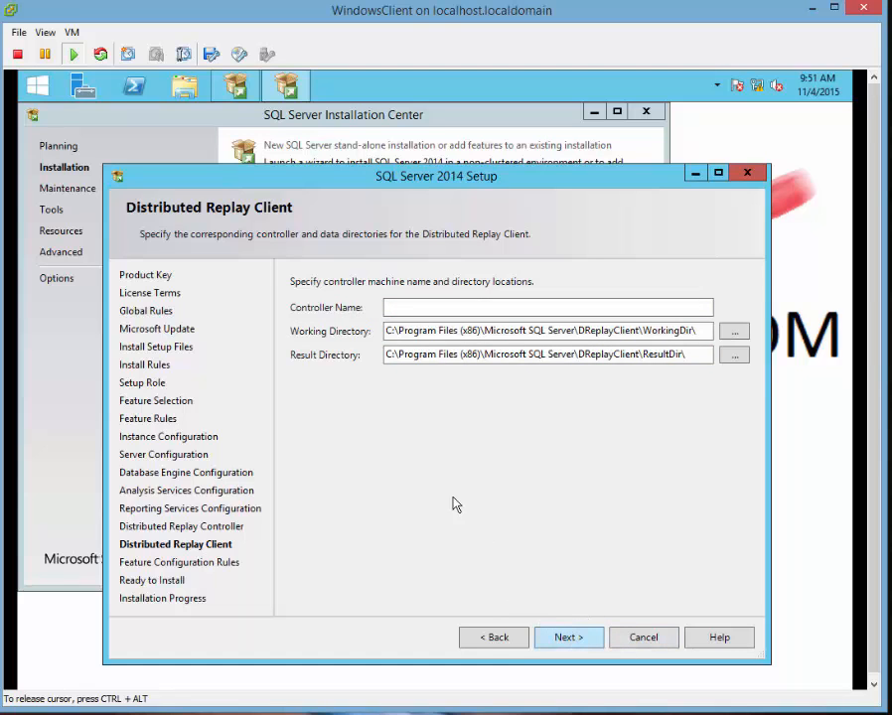
click(567, 636)
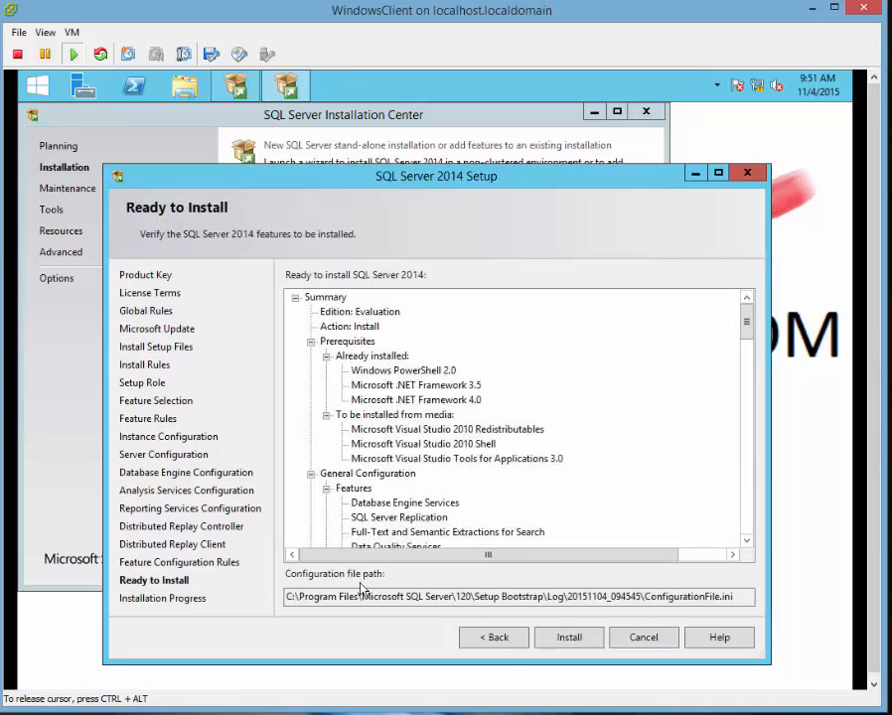
Review the Evaluation edition summary and configuration file path, then install SQL Server 2014.
click(442, 312)
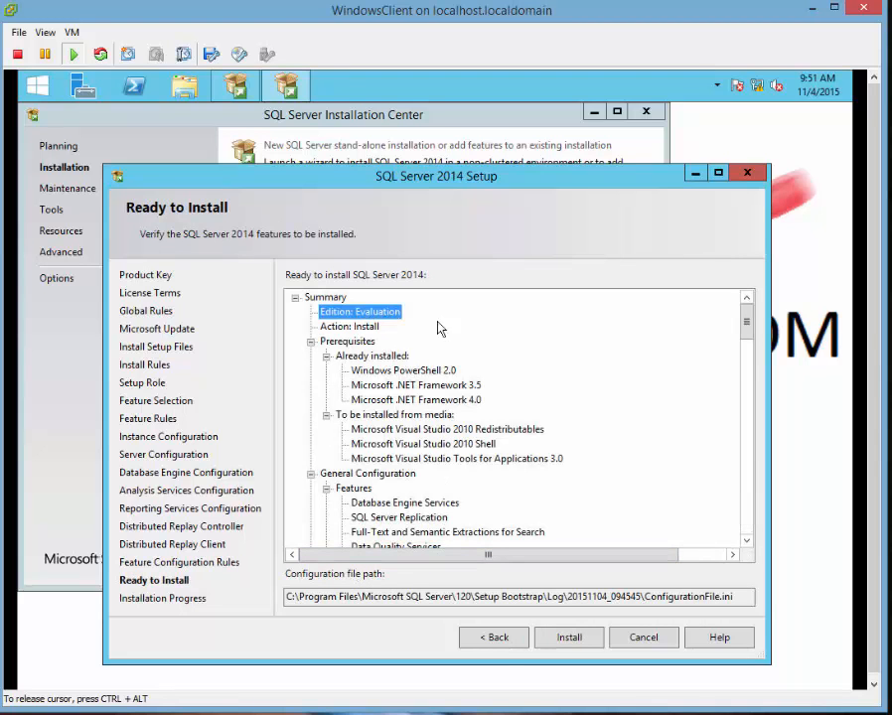
scroll(484, 406, down, 1)
scroll(489, 417, down, 20)
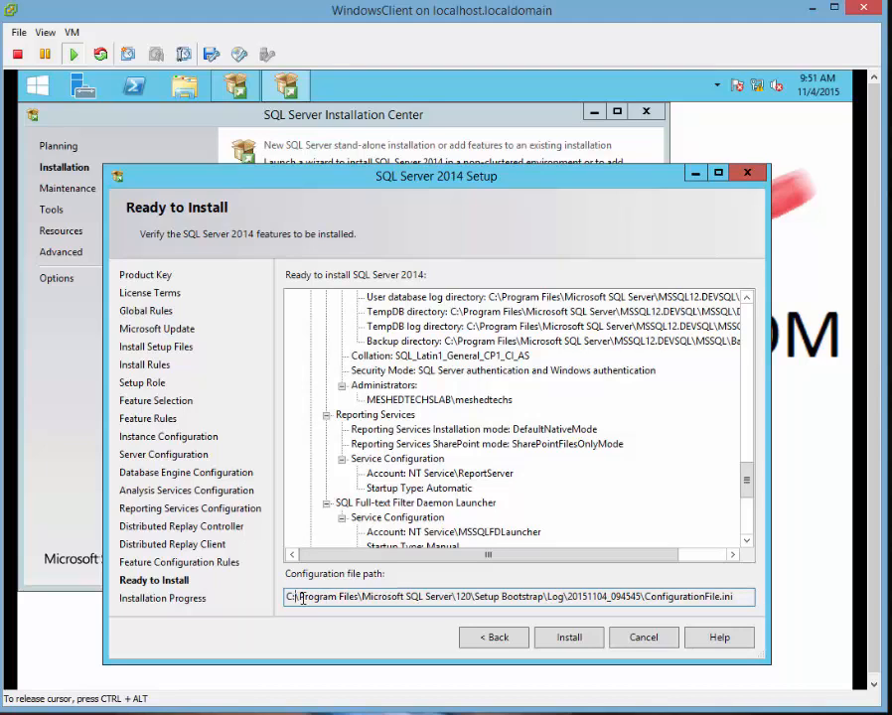
drag(294, 599, 360, 596)
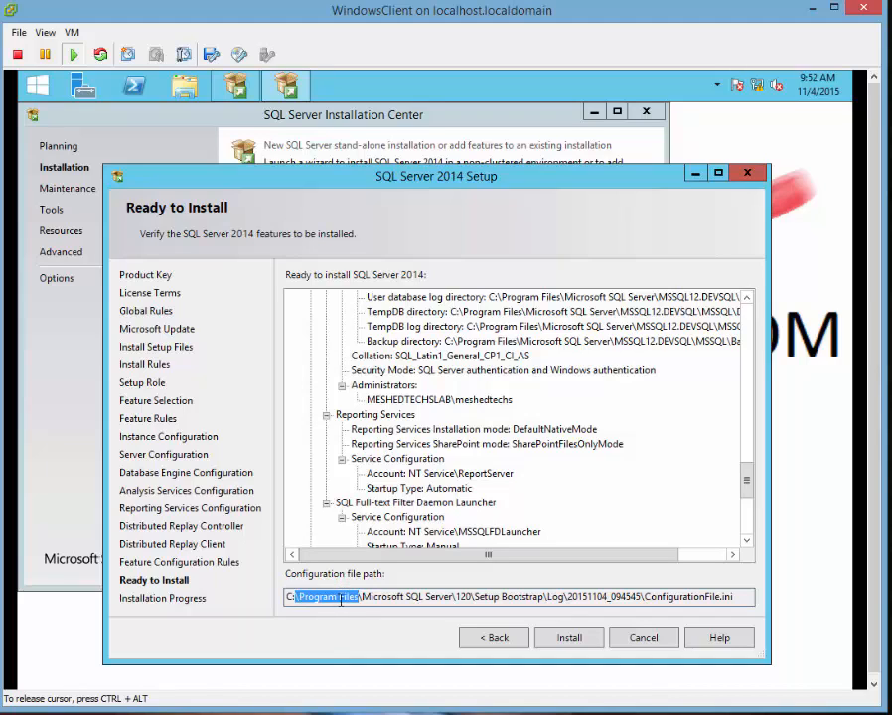
click(342, 599)
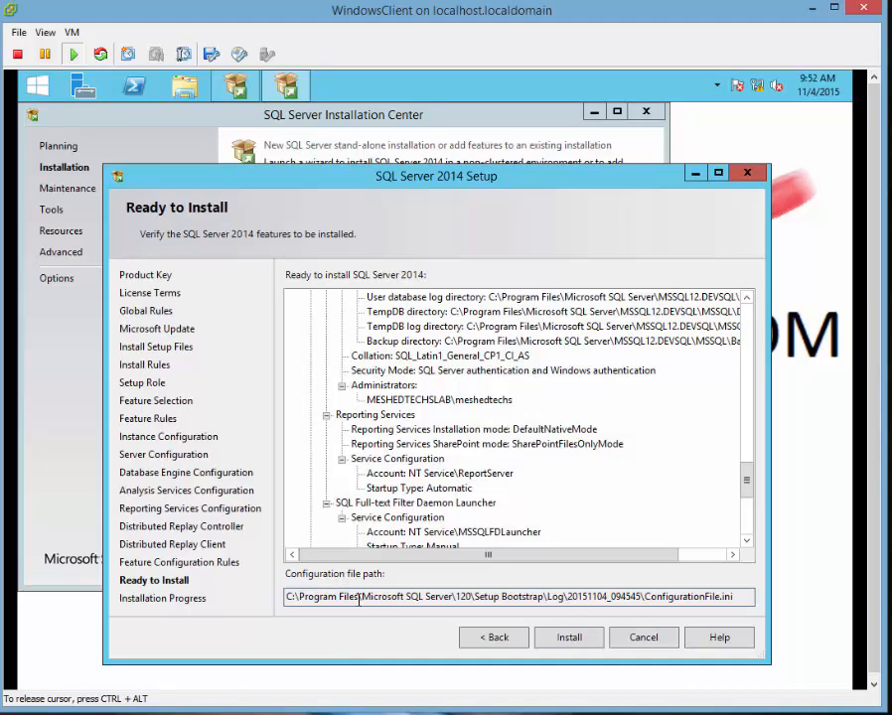
drag(334, 598, 309, 598)
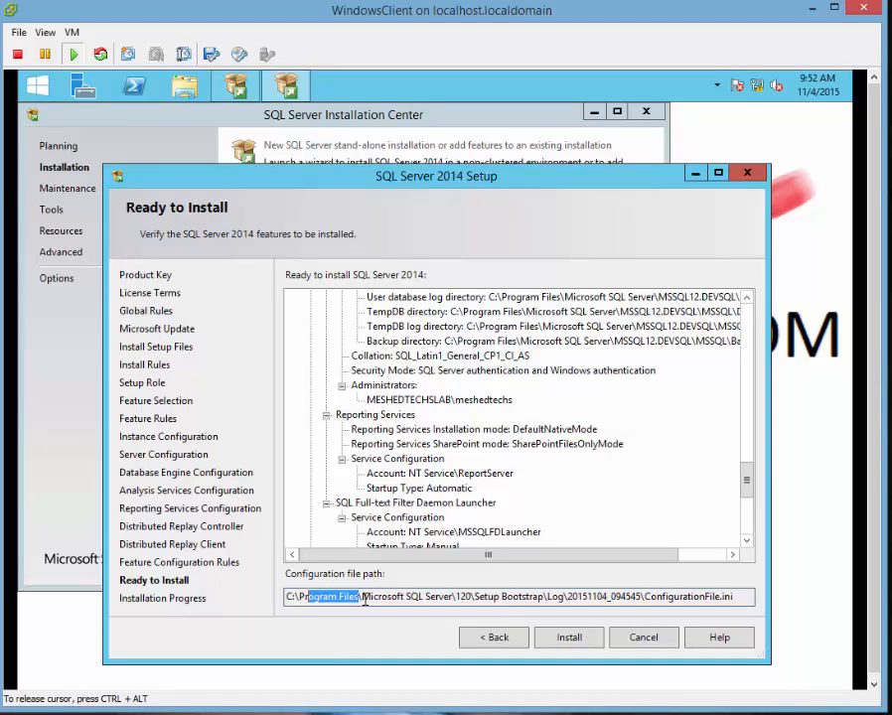
drag(371, 599, 568, 603)
click(455, 598)
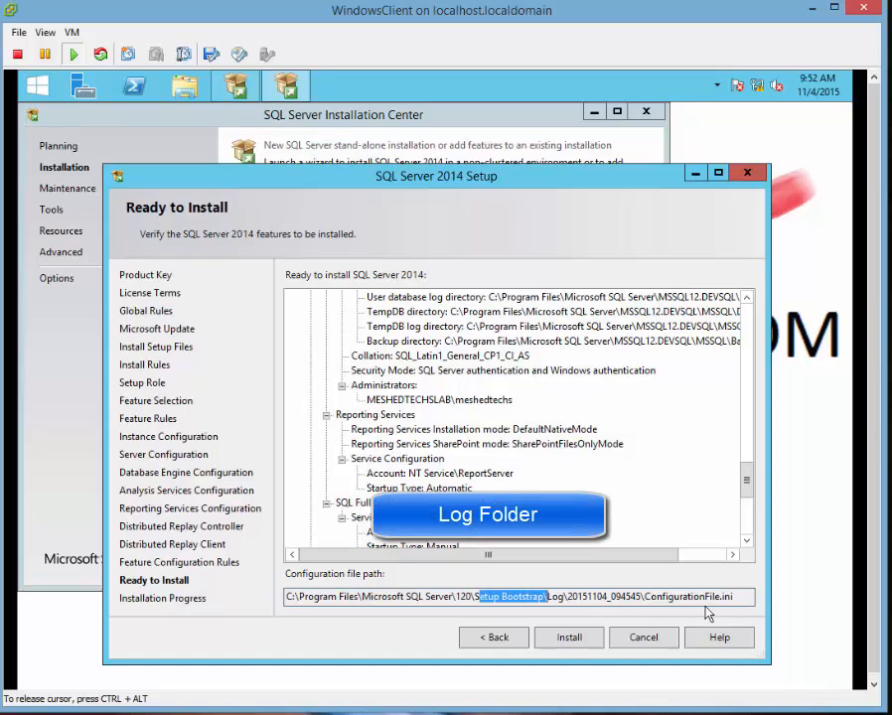
click(572, 644)
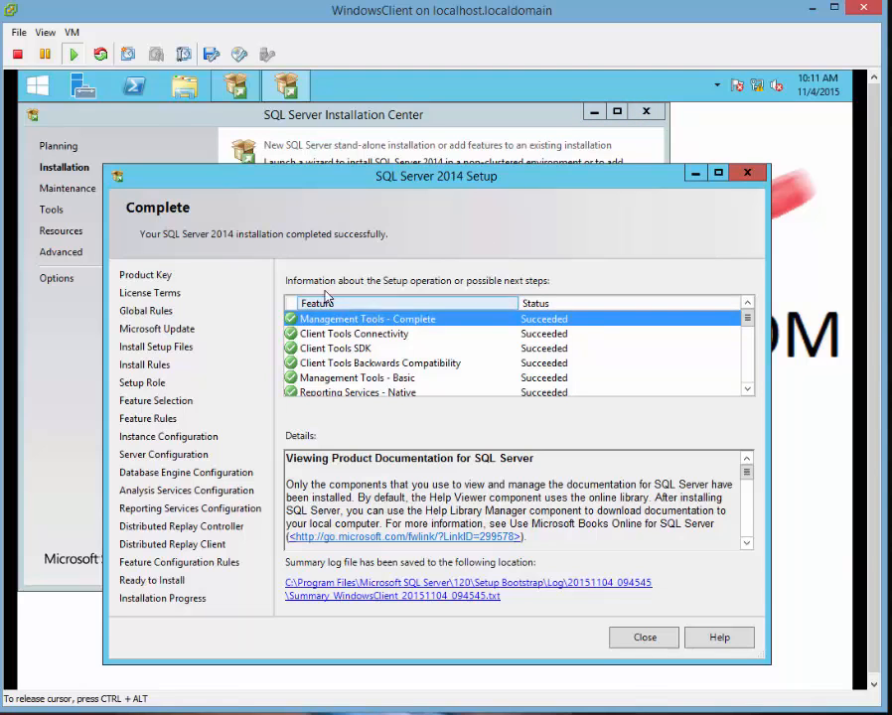
Check the installed features' Succeeded status and open the setup summary log in Notepad.
click(381, 335)
click(375, 322)
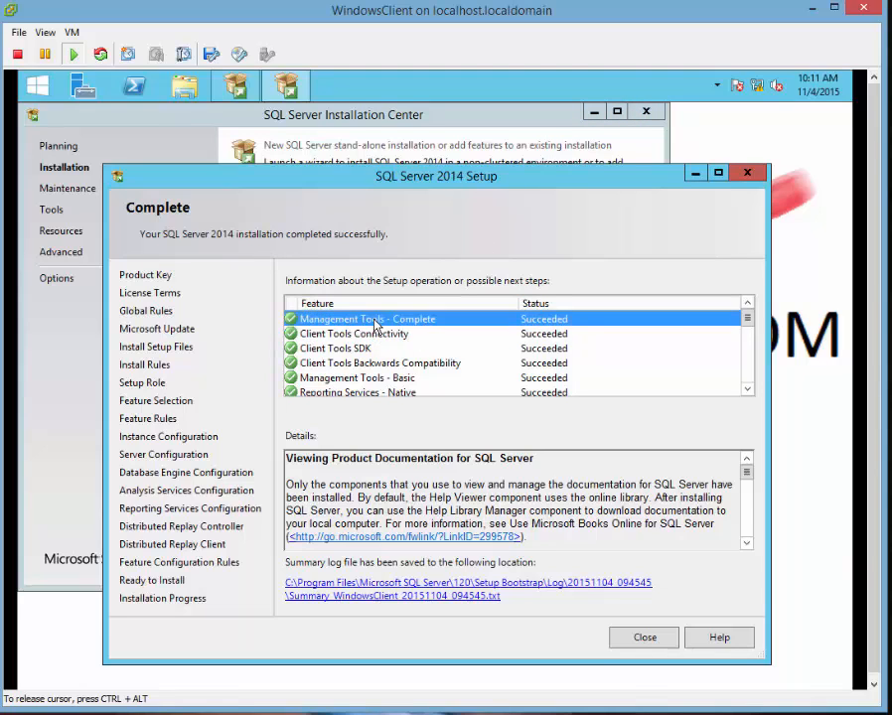
scroll(377, 349, down, 6)
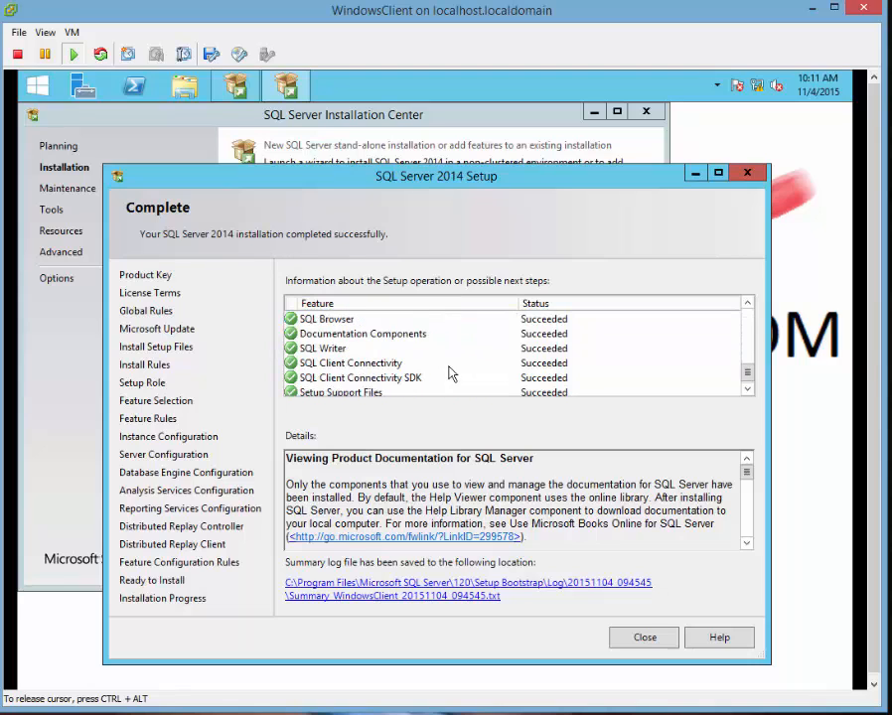
scroll(449, 373, down, 1)
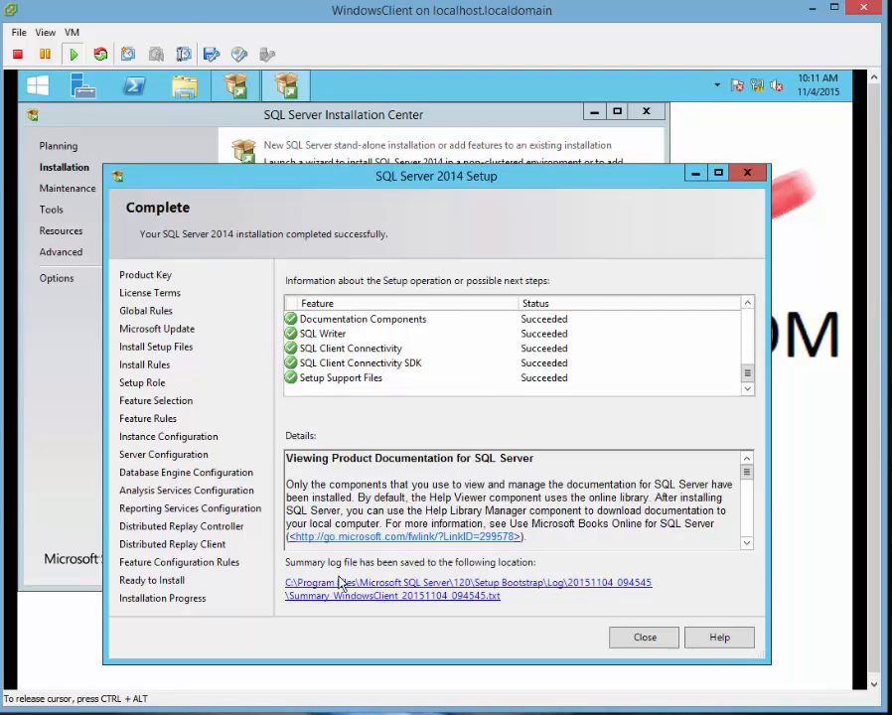
click(425, 596)
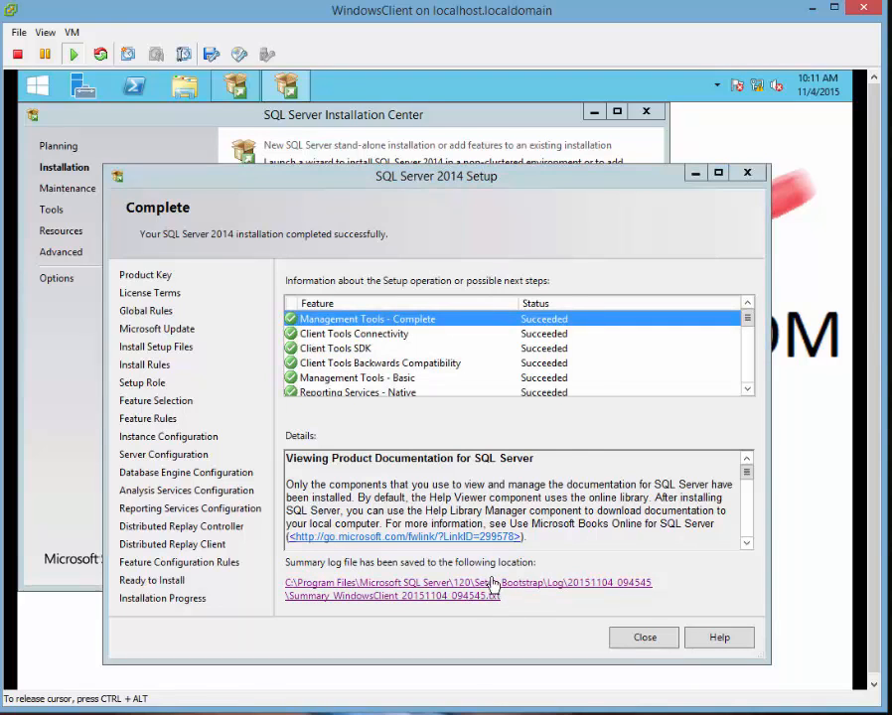
click(351, 366)
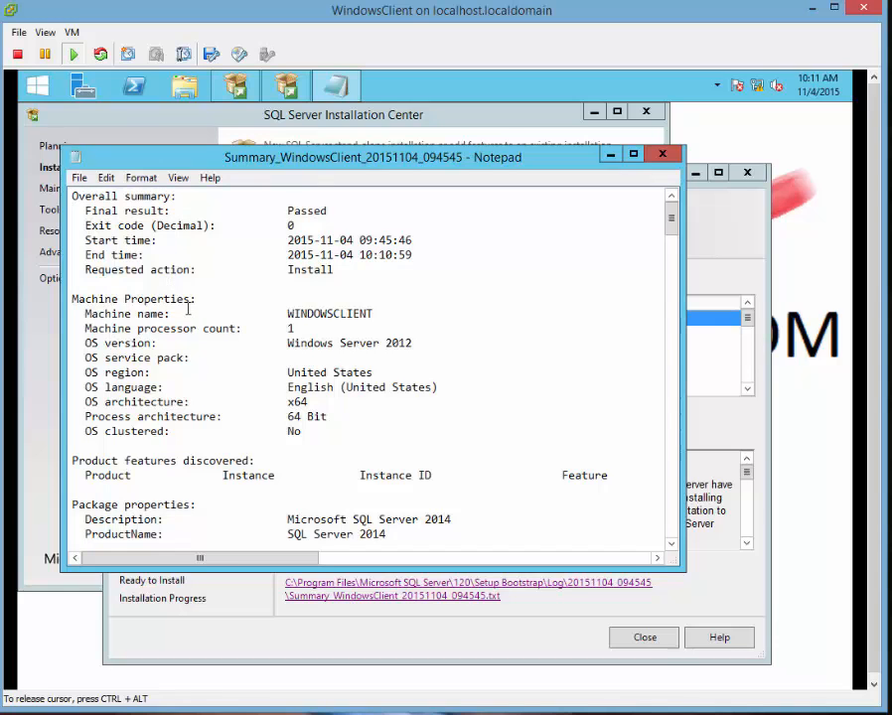
Read the install summary log down to the end, confirming every feature Passed, then close Notepad.
scroll(323, 380, down, 1)
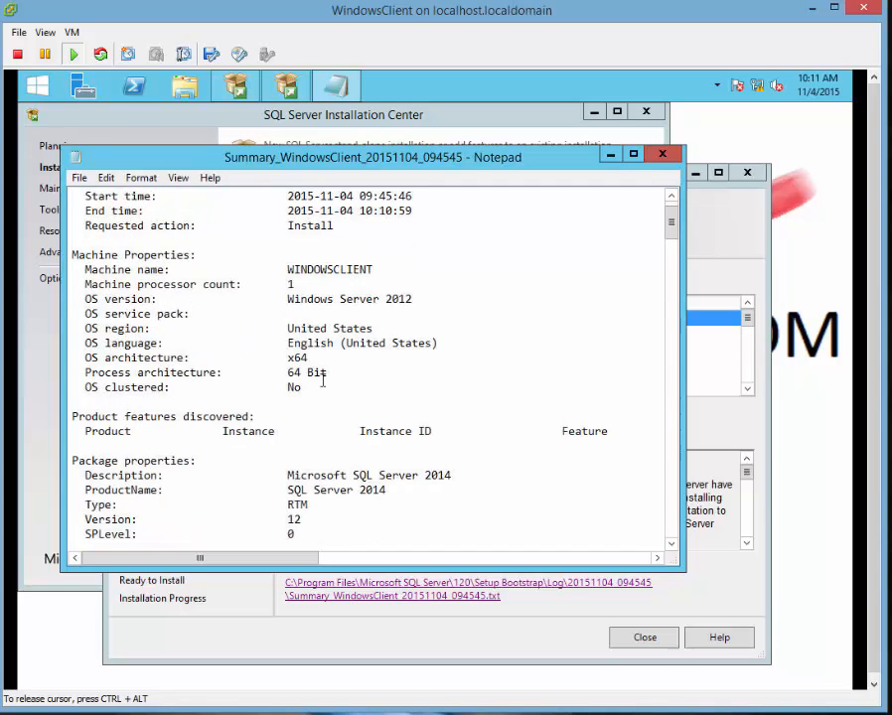
scroll(309, 383, down, 2)
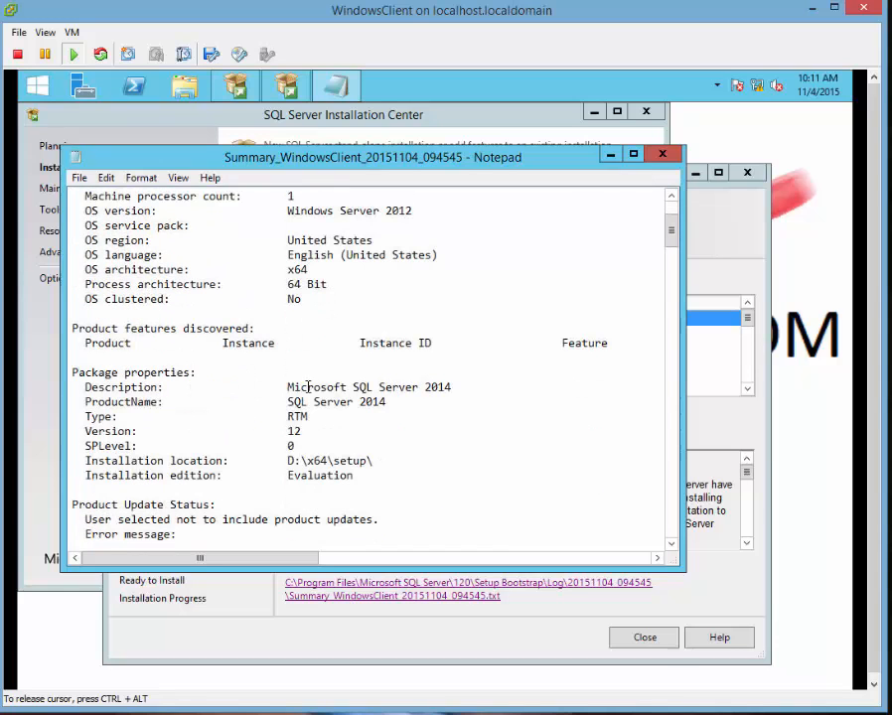
scroll(129, 313, down, 10)
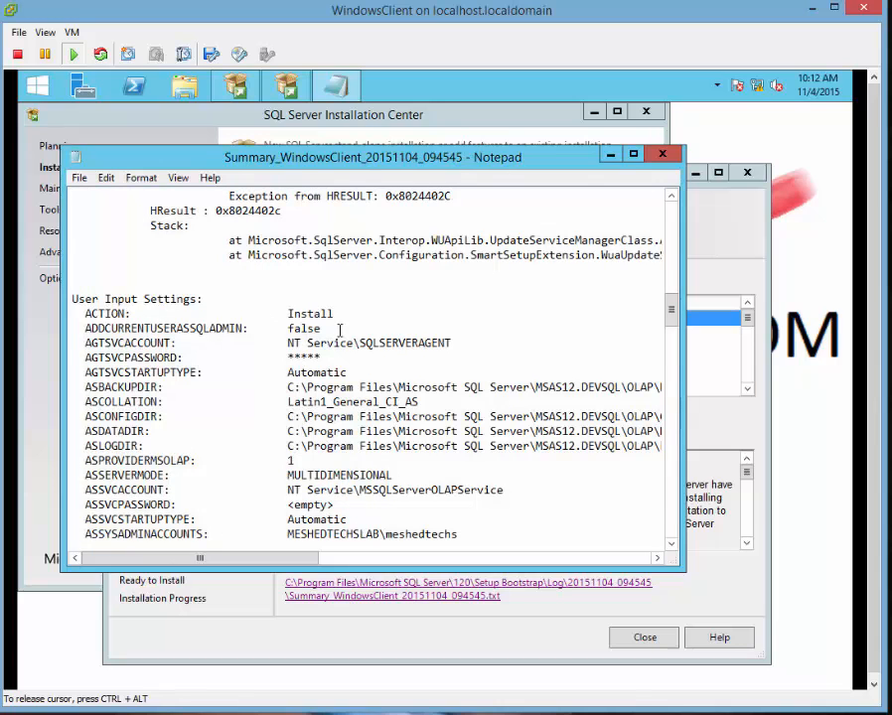
scroll(336, 335, down, 1)
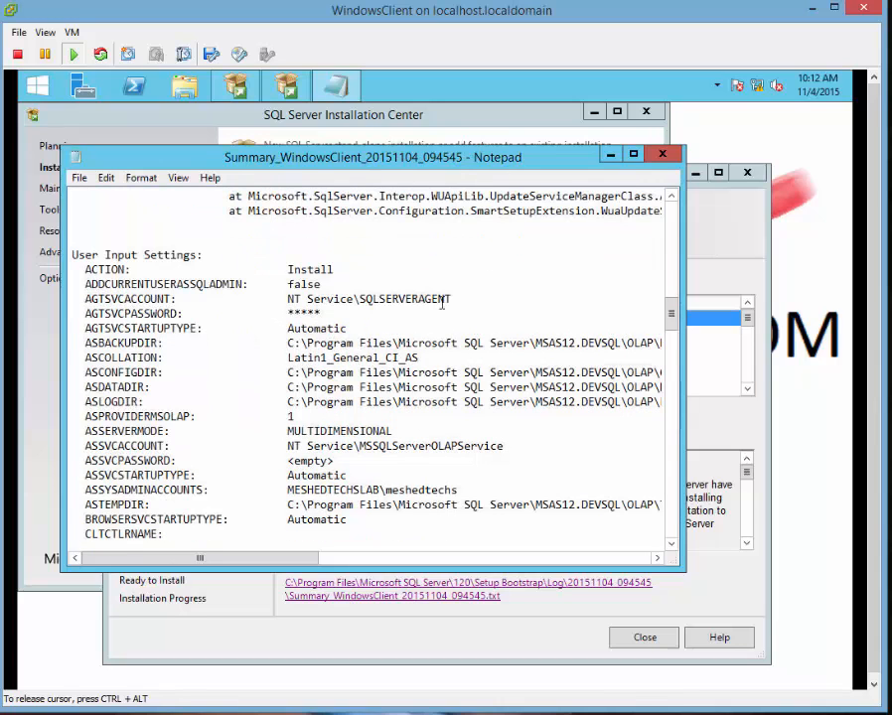
scroll(359, 312, down, 1)
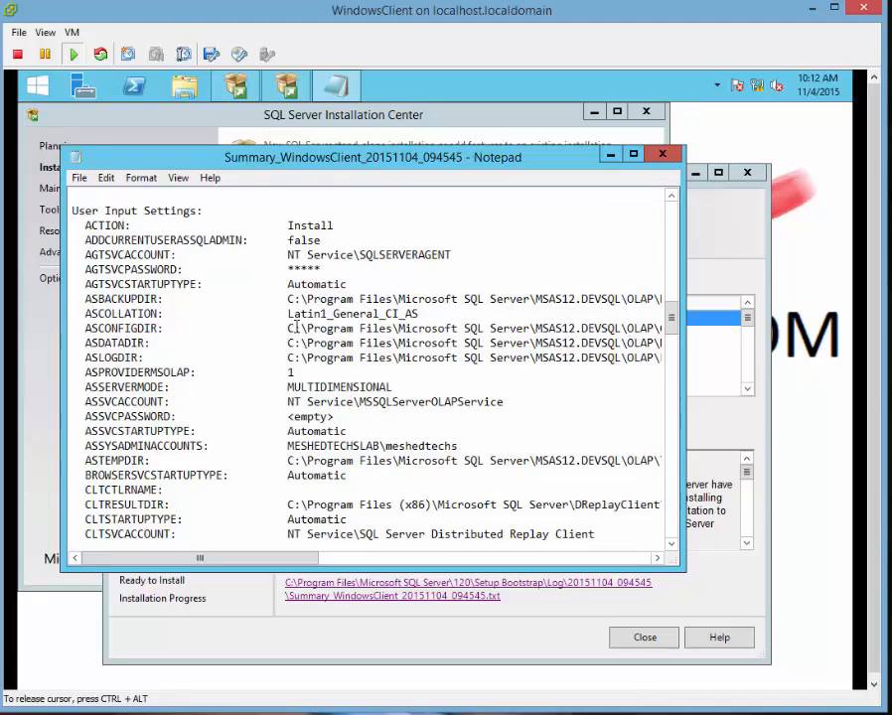
scroll(296, 339, down, 3)
scroll(226, 333, down, 1)
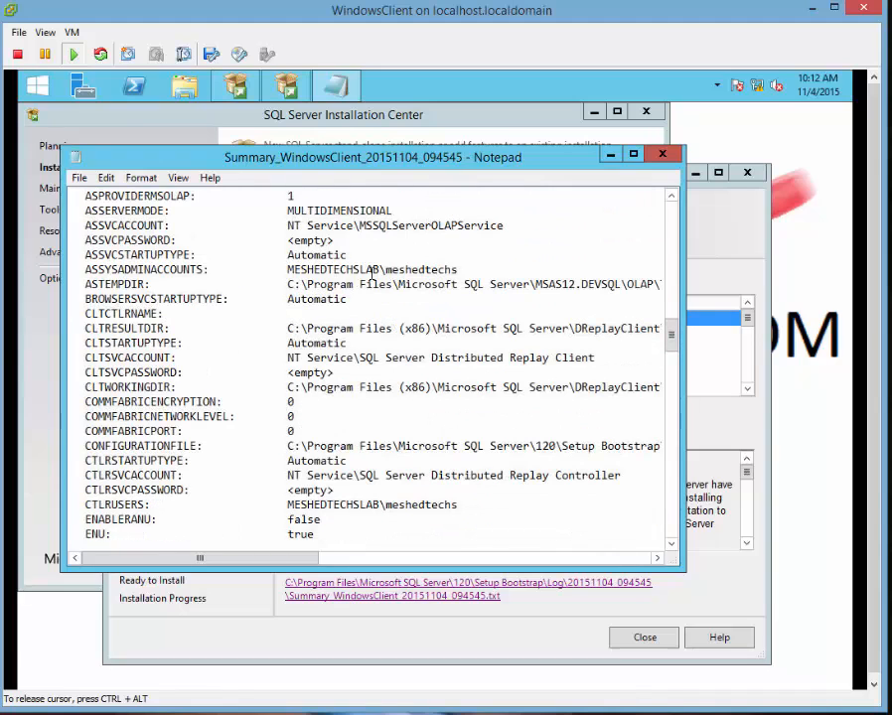
scroll(315, 296, down, 3)
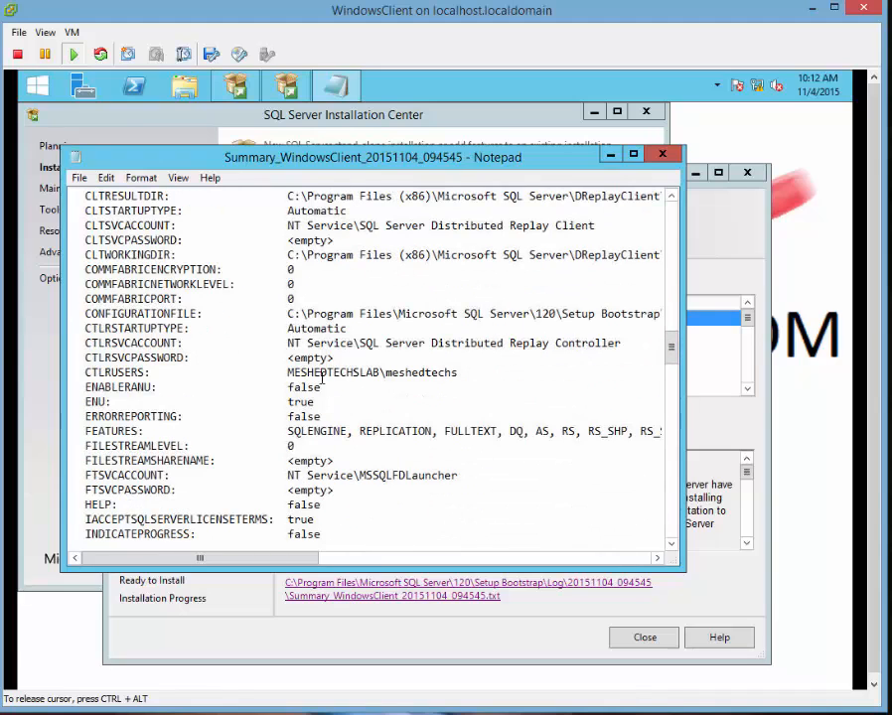
scroll(322, 379, down, 4)
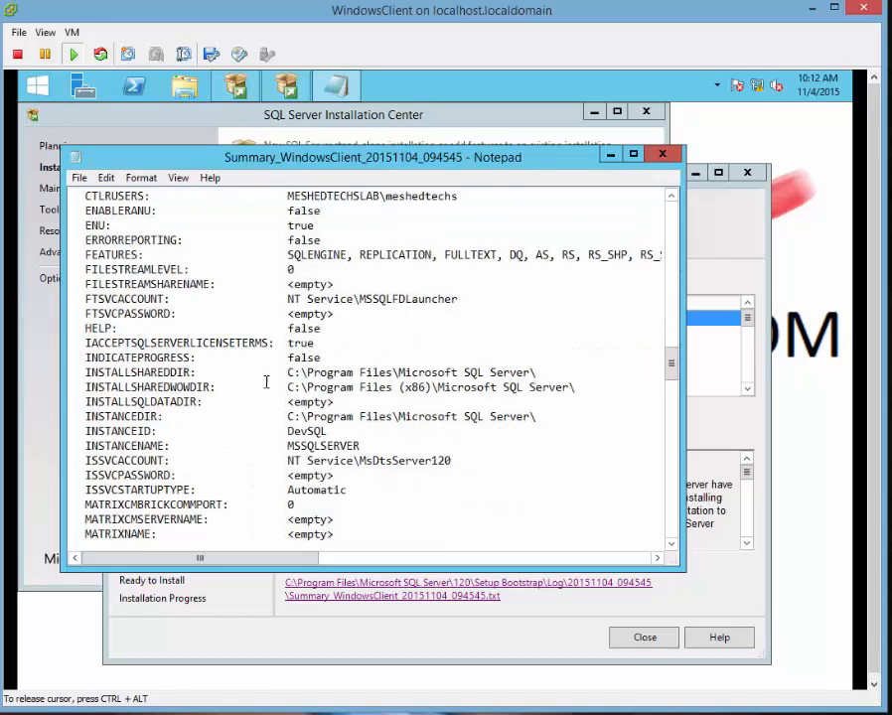
scroll(266, 381, down, 2)
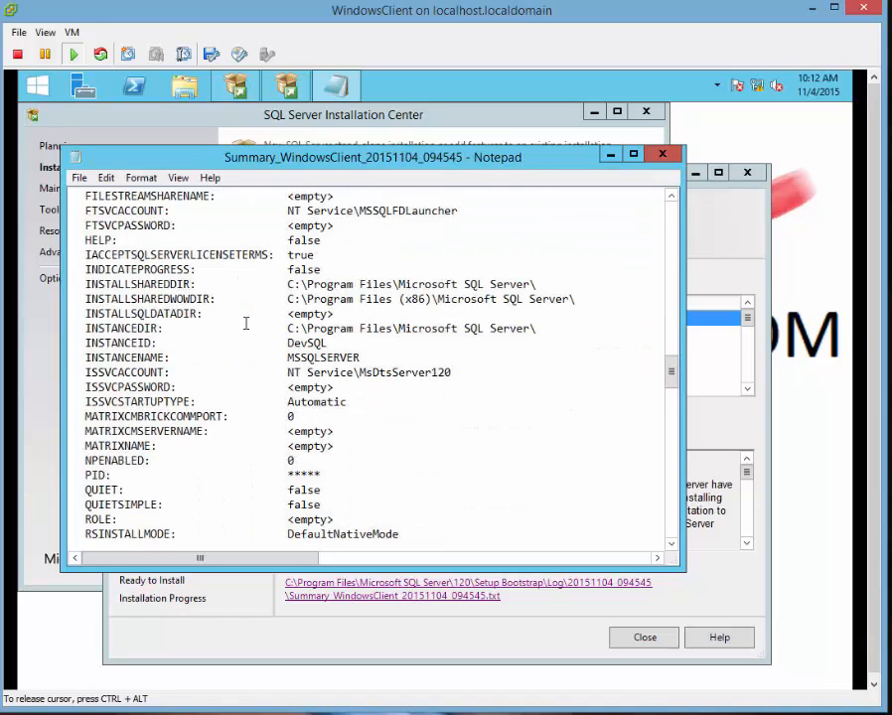
scroll(245, 322, down, 11)
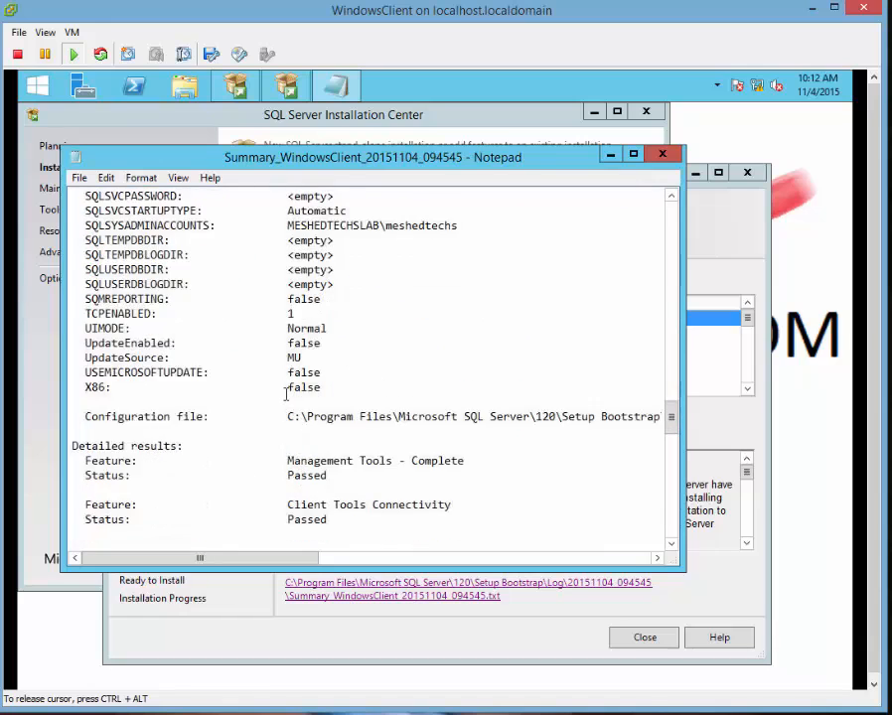
scroll(286, 394, down, 3)
scroll(286, 394, down, 19)
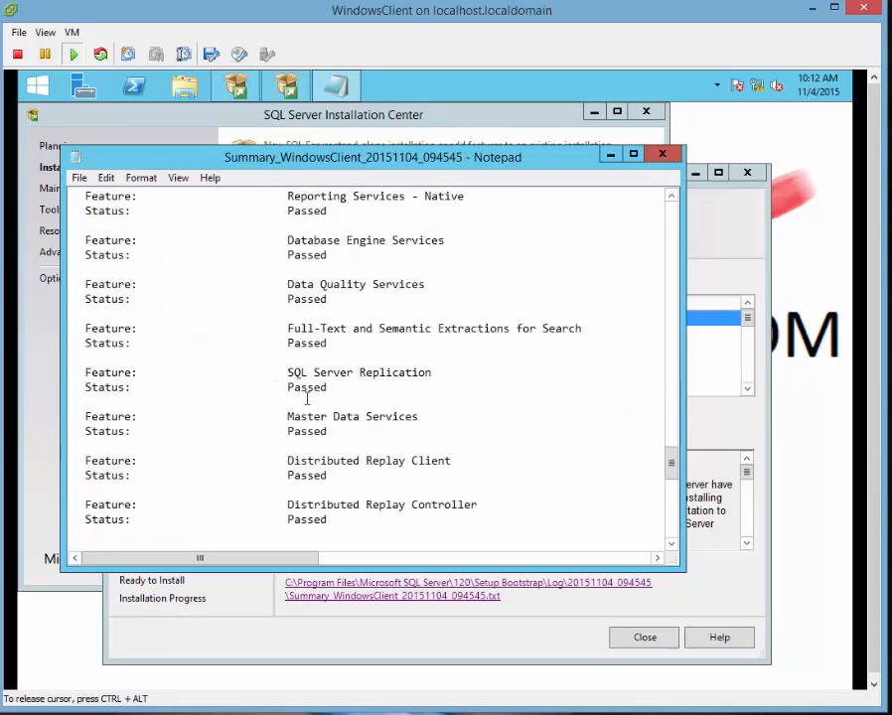
scroll(381, 459, down, 3)
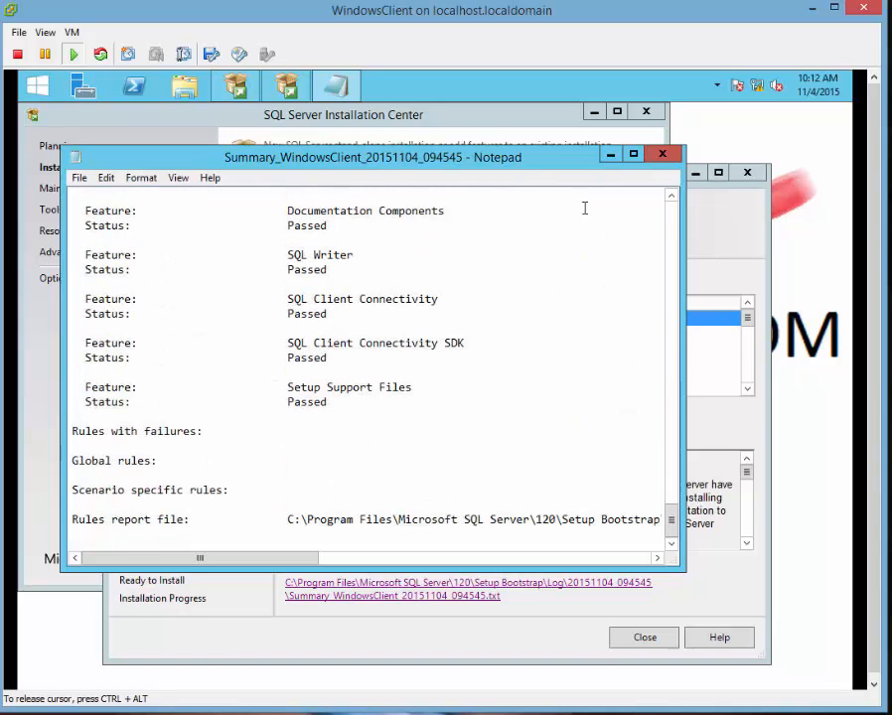
click(673, 161)
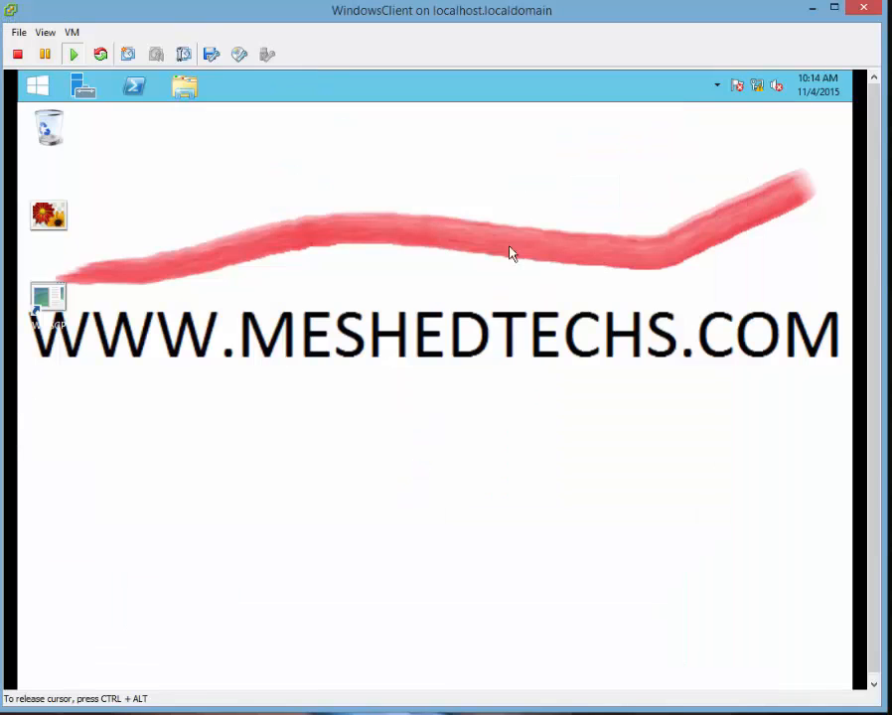
Launch SQL Server 2014 Management Studio from the Start screen's Apps list.
click(42, 91)
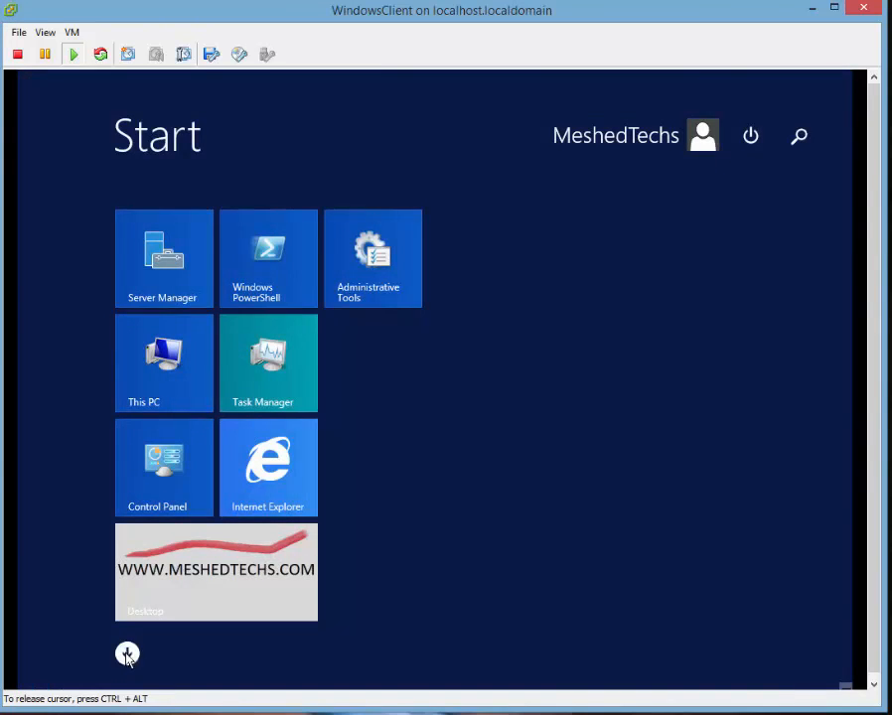
click(127, 649)
scroll(541, 452, down, 10)
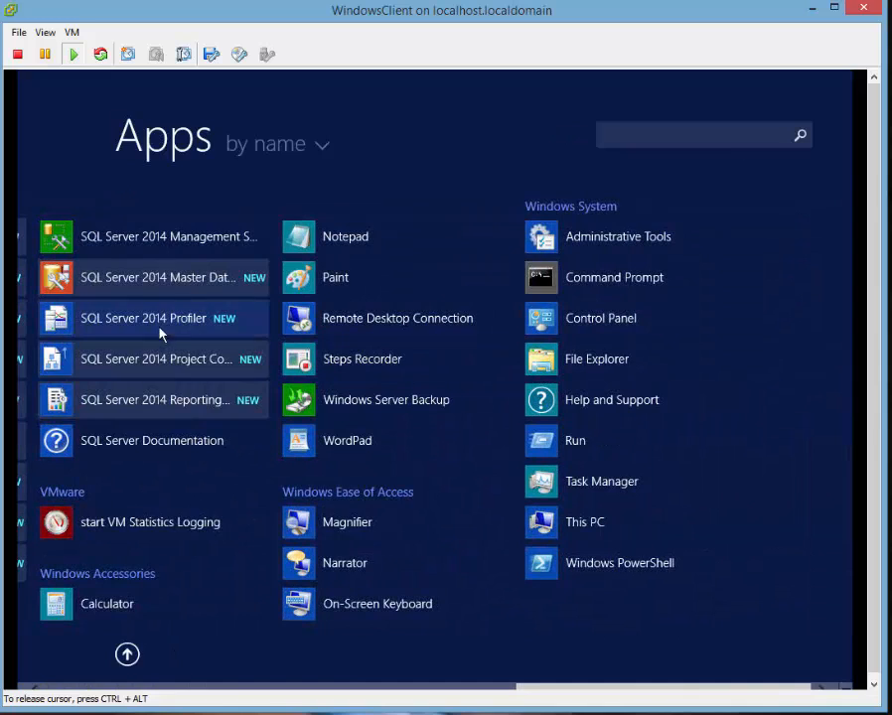
click(137, 239)
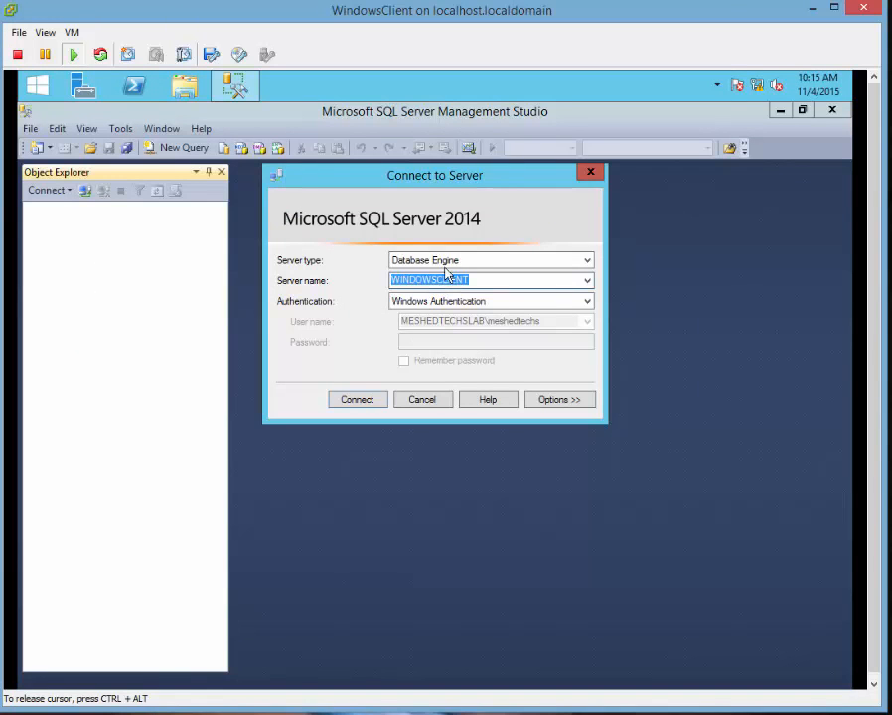
click(585, 303)
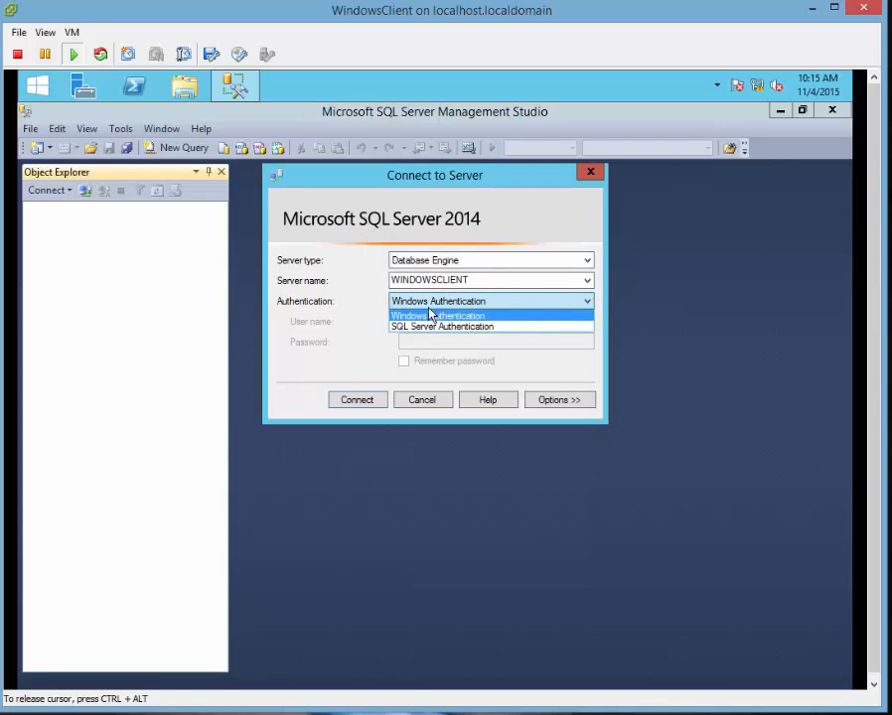
click(444, 281)
Connect to server .\ using SQL Server Authentication with the sa login and its password.
drag(470, 279, 335, 271)
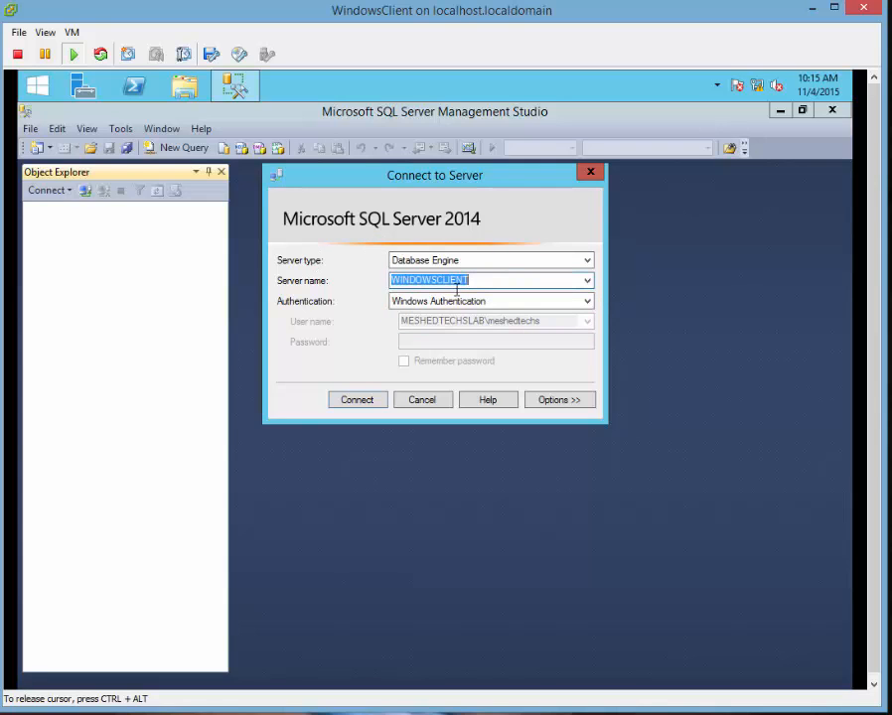
key(BackSpace)
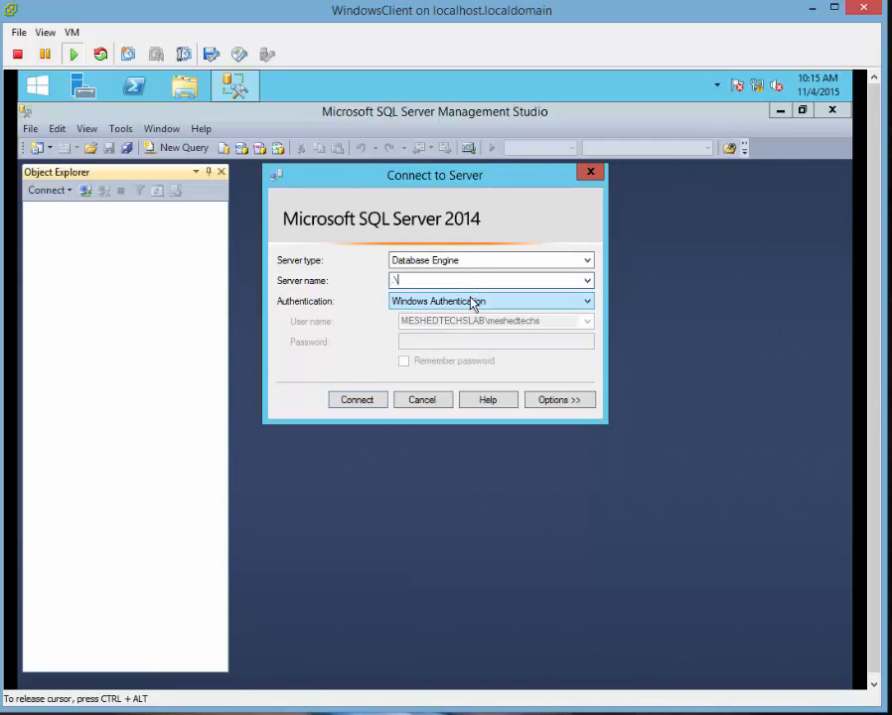
click(472, 301)
click(444, 325)
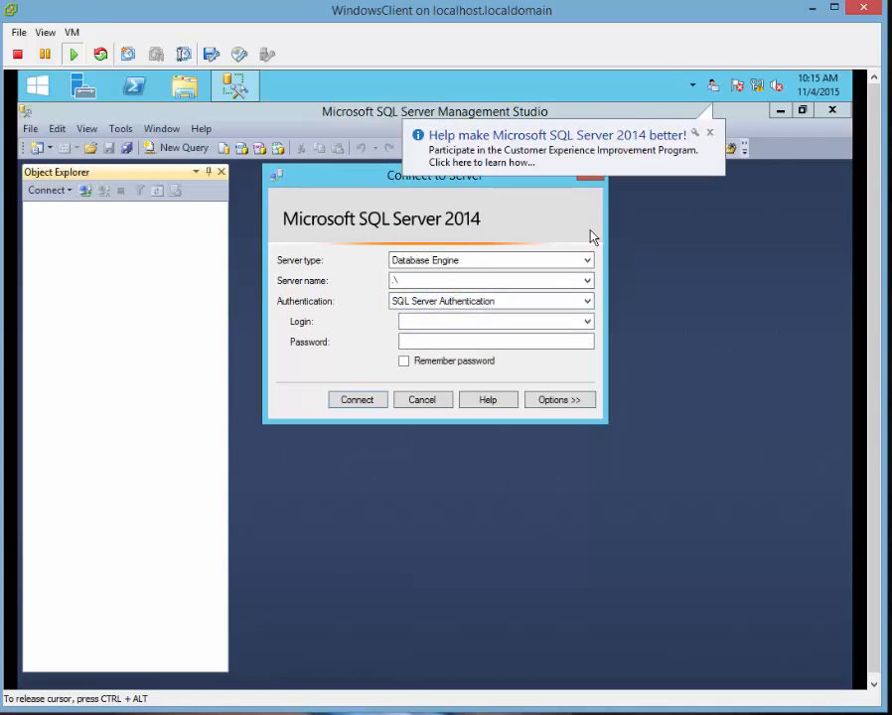
click(464, 323)
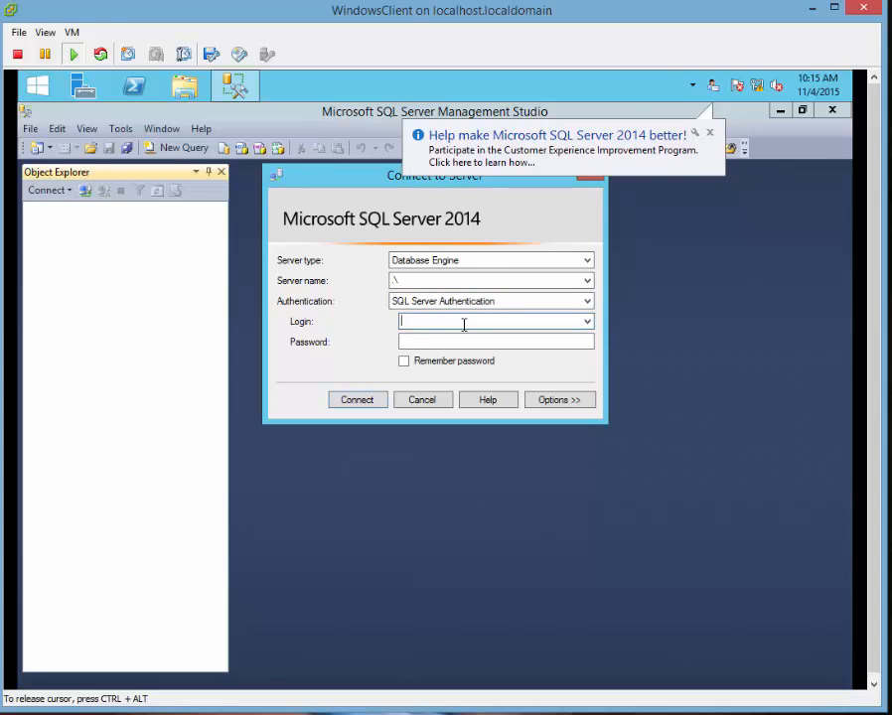
key(Tab)
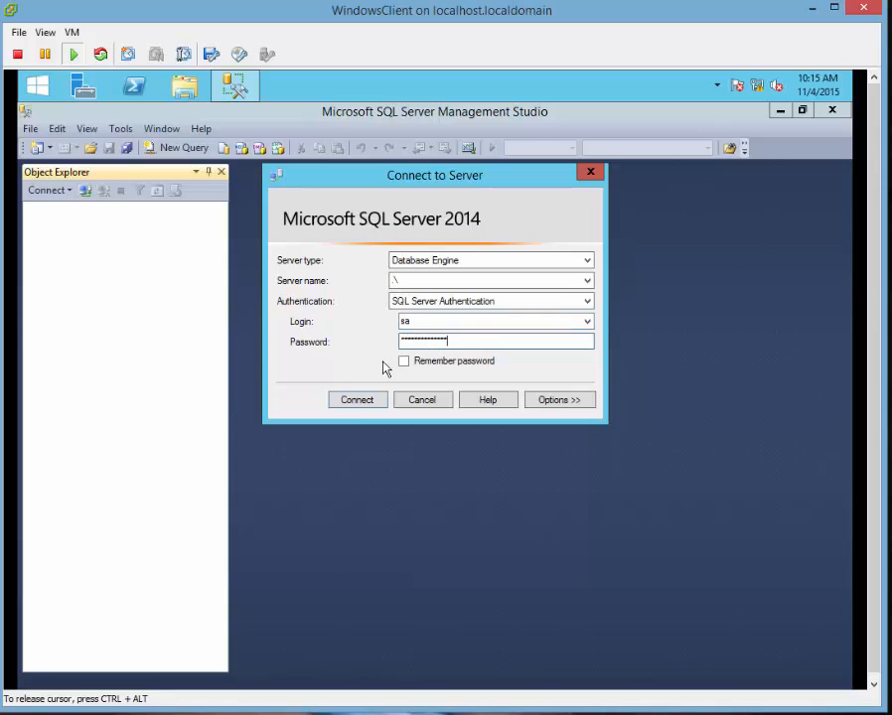
click(350, 403)
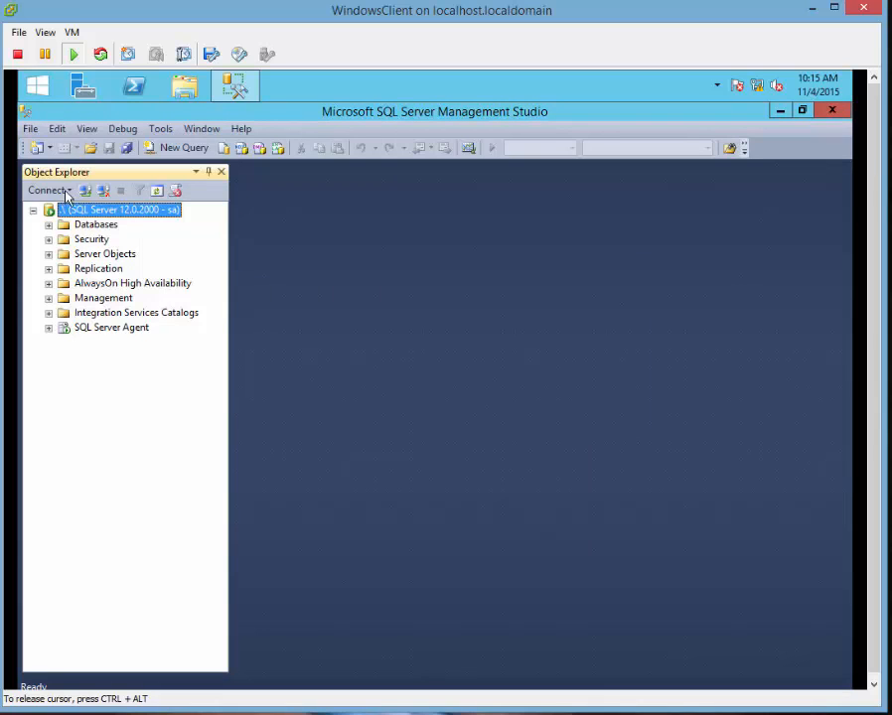
Add a Database Engine connection to WINDOWSCLIENT with Windows Authentication.
click(33, 209)
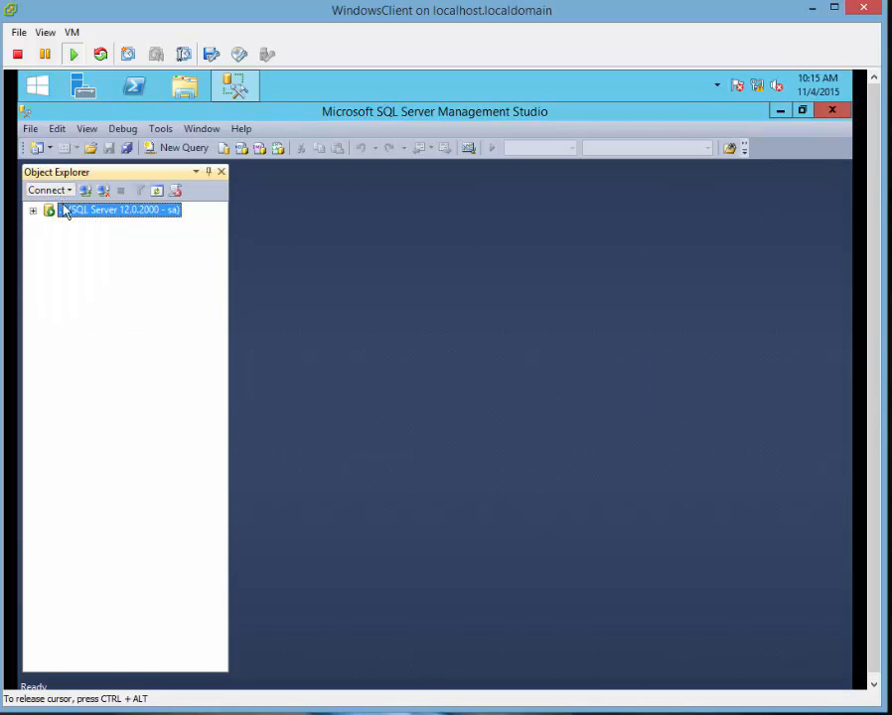
click(50, 189)
click(86, 207)
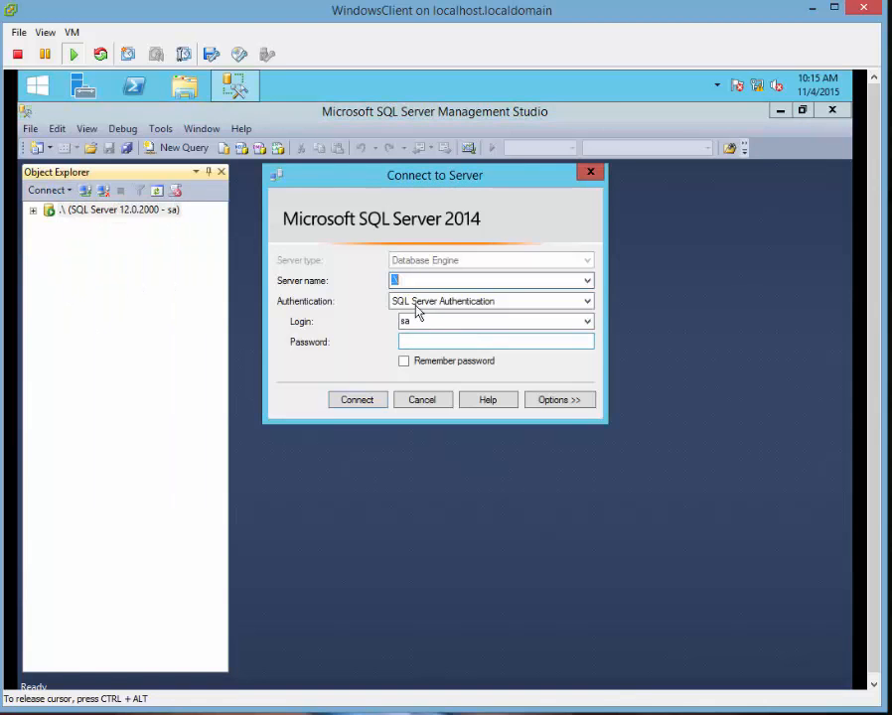
click(586, 281)
click(430, 297)
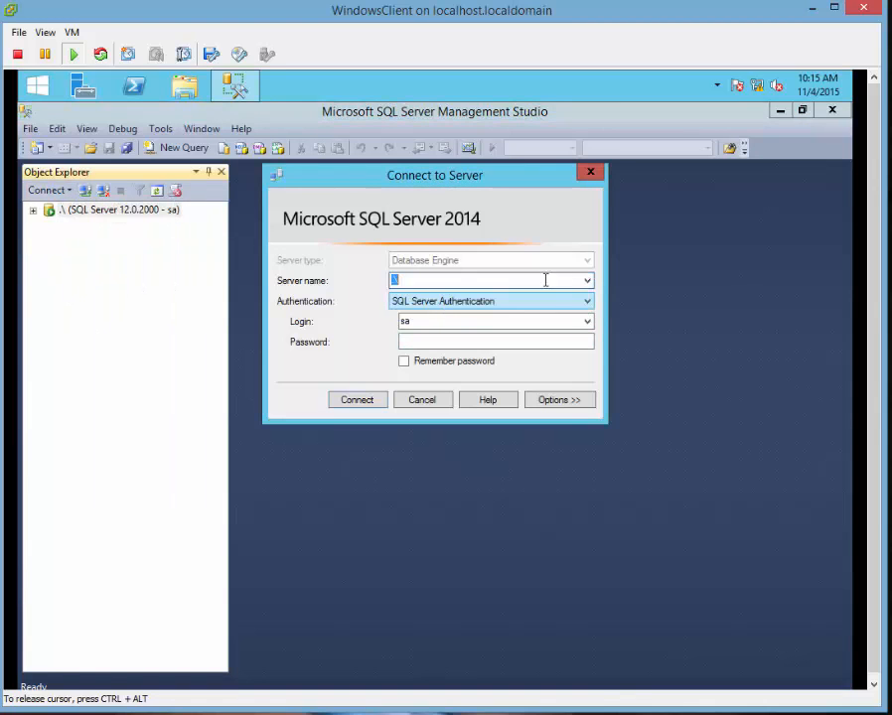
click(587, 281)
click(463, 306)
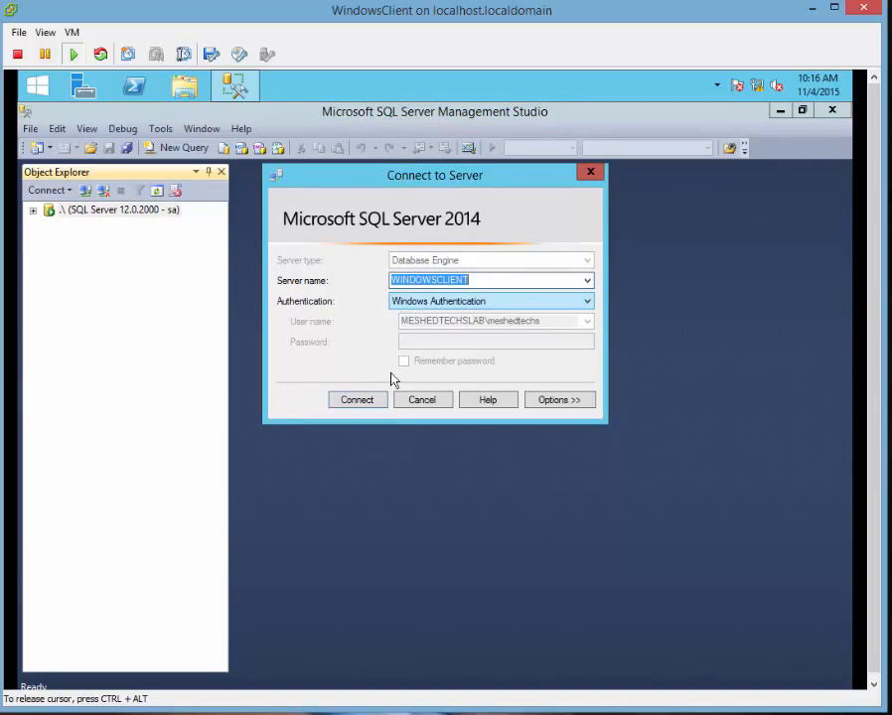
click(355, 400)
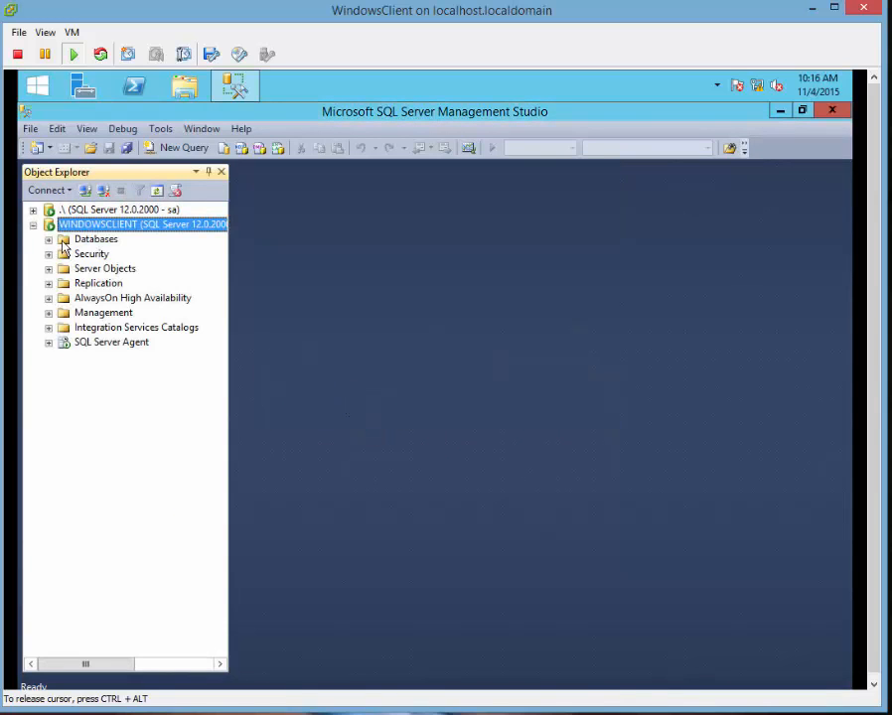
Expand the local server's Security > Logins, select sa, and widen Object Explorer.
click(184, 211)
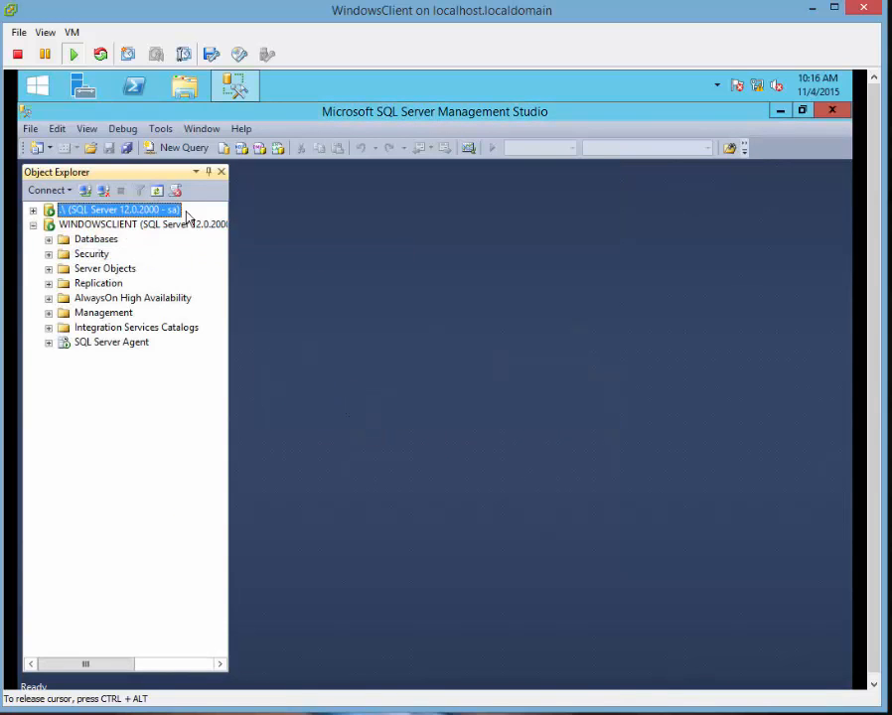
click(33, 210)
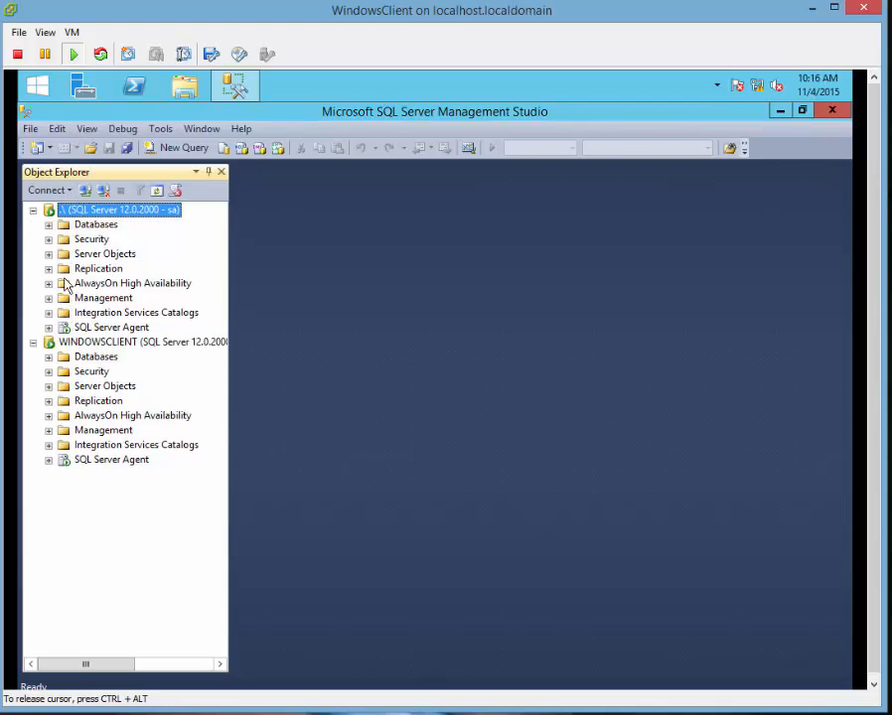
click(48, 239)
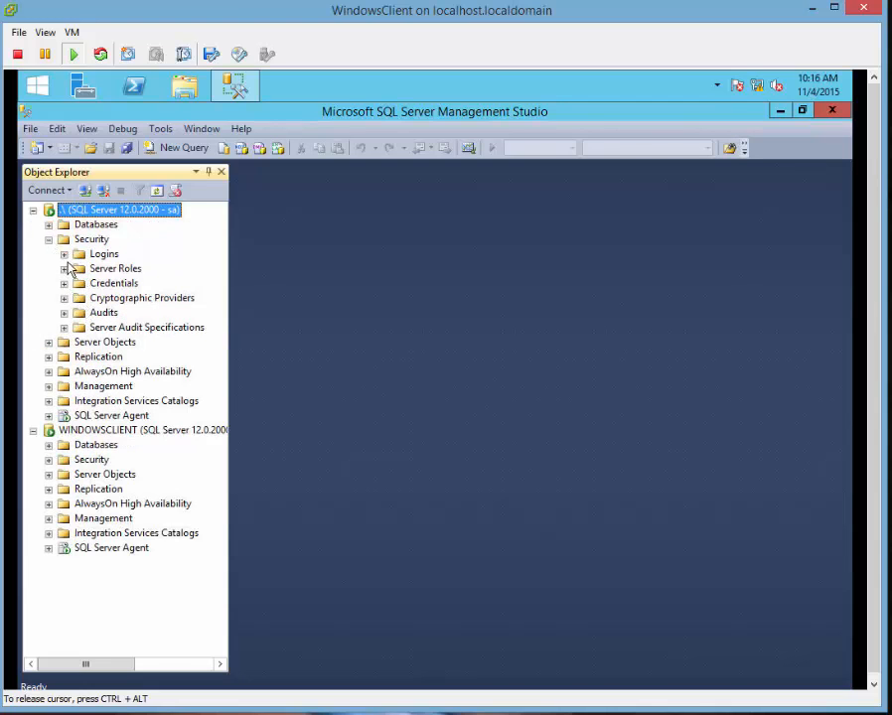
click(64, 254)
click(108, 401)
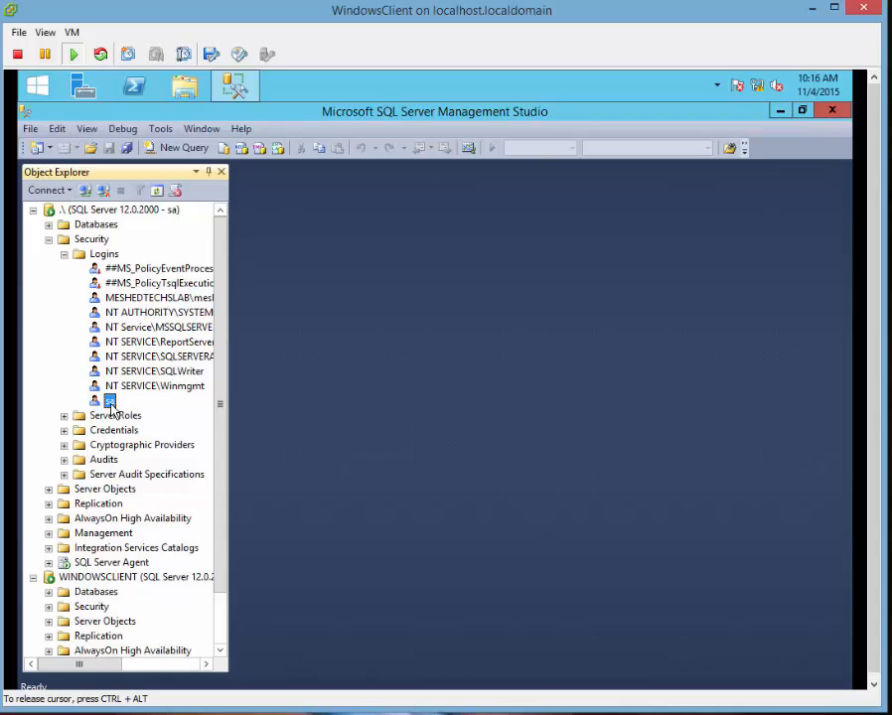
right_click(113, 404)
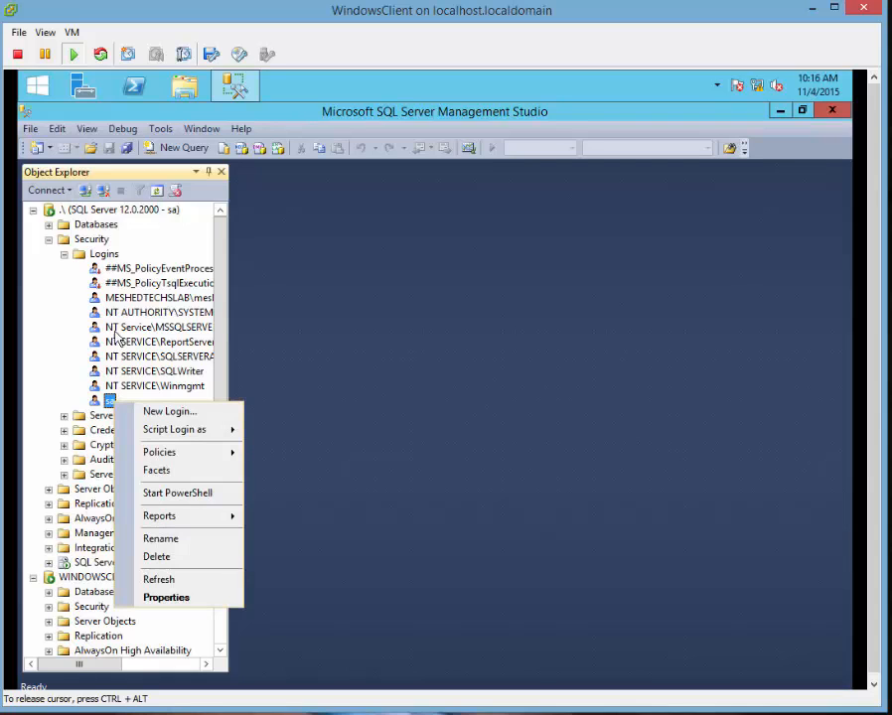
click(260, 284)
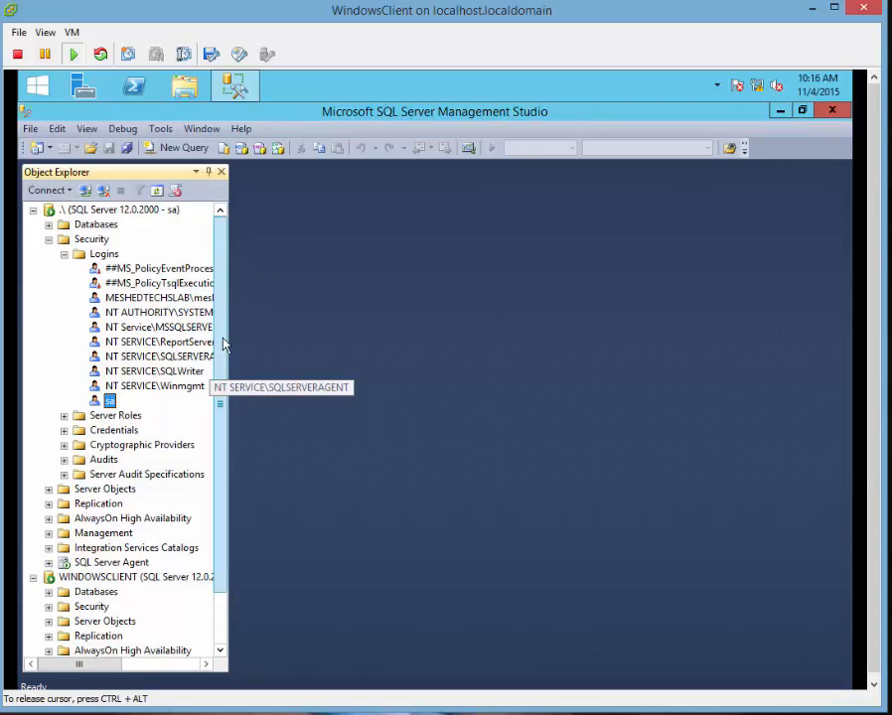
drag(232, 329, 327, 321)
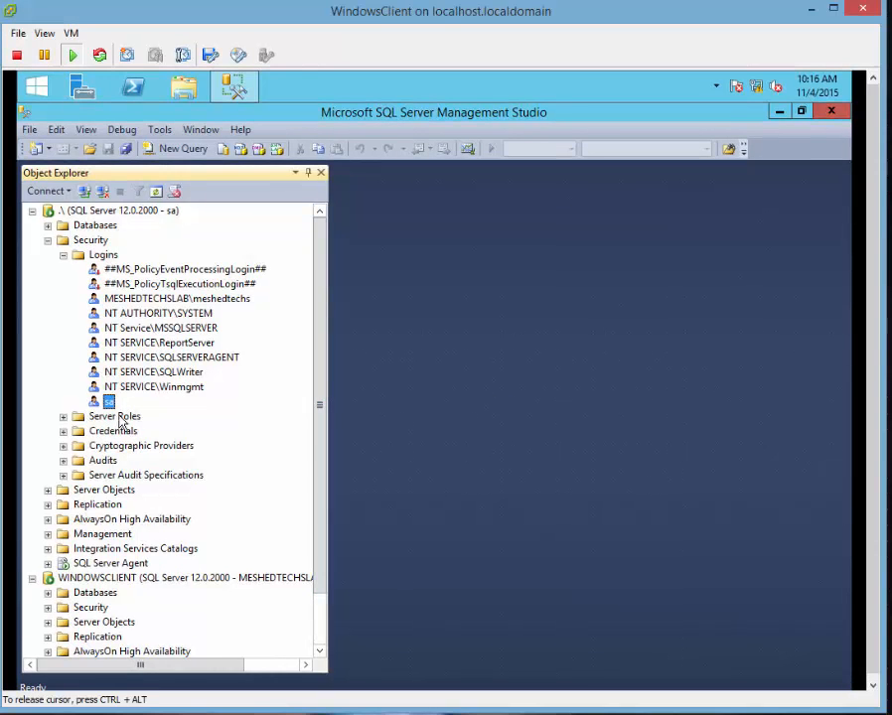
In the sa login's properties, keep connect permission Granted, set Login to Disabled, review User Mapping, and apply.
right_click(109, 401)
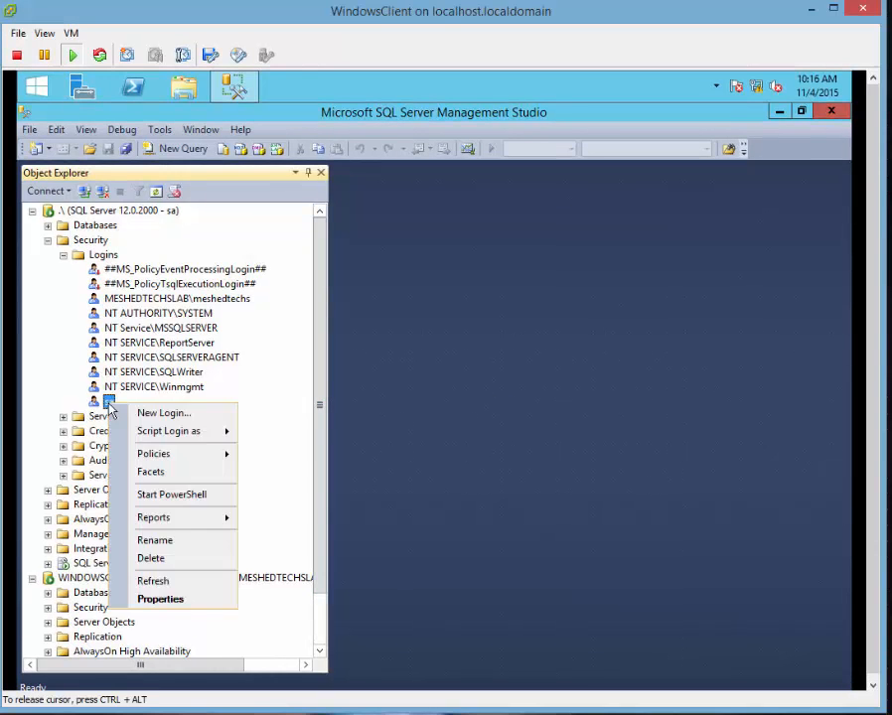
click(157, 600)
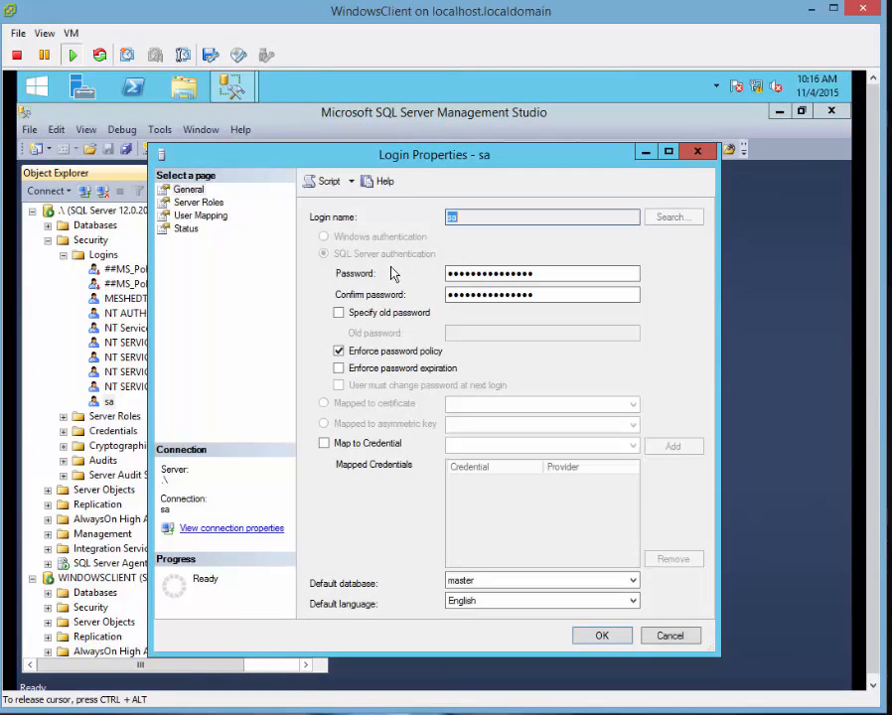
click(182, 231)
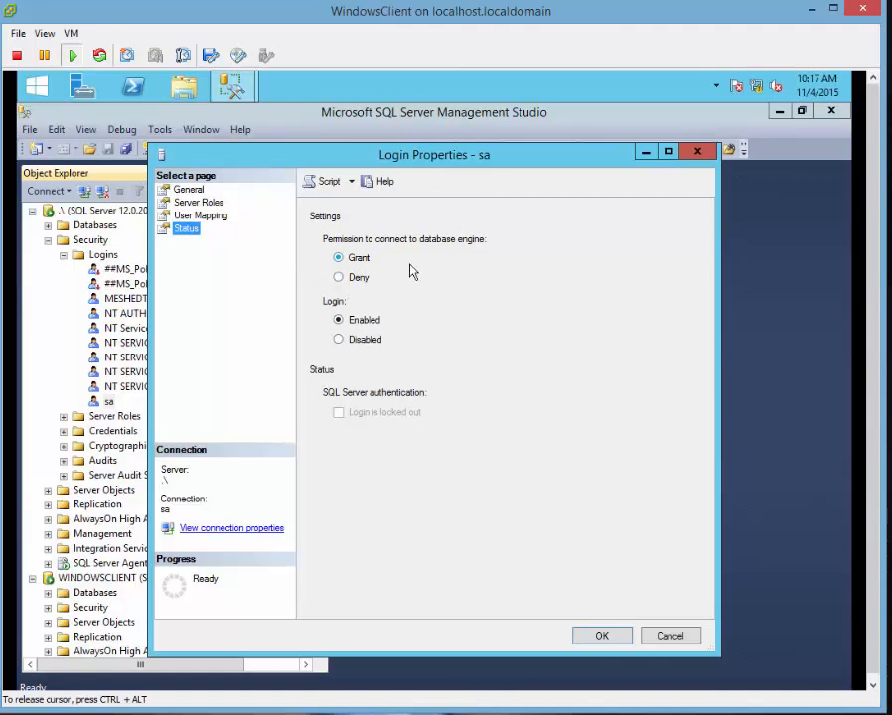
click(338, 279)
click(337, 339)
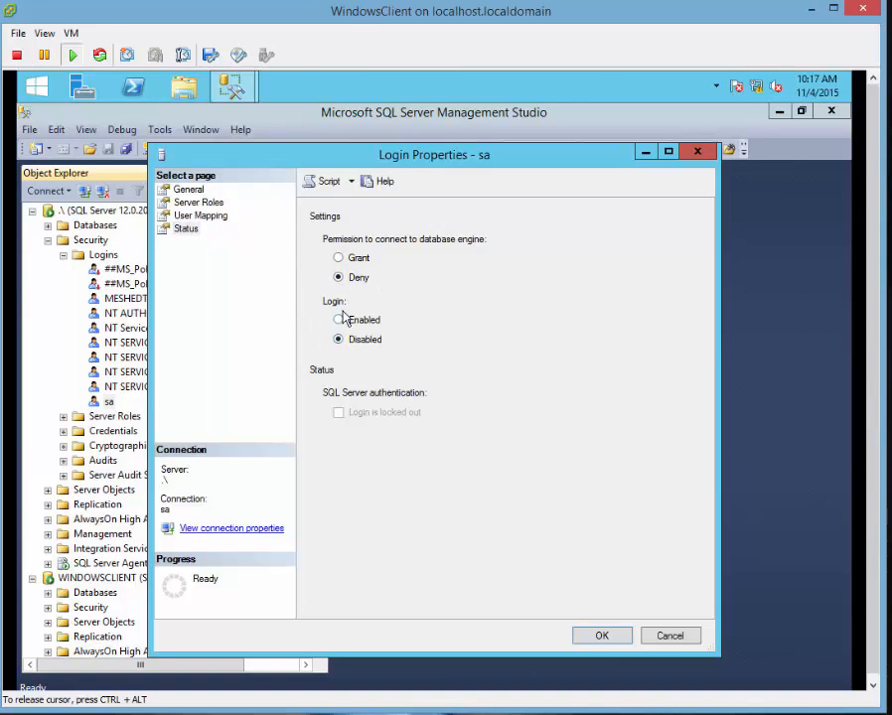
click(340, 260)
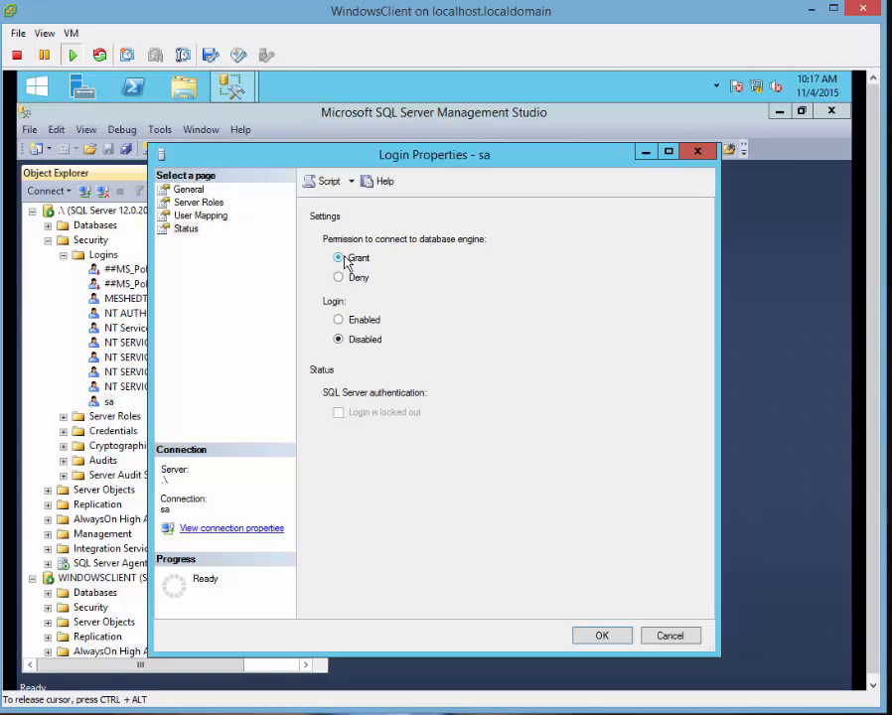
click(198, 216)
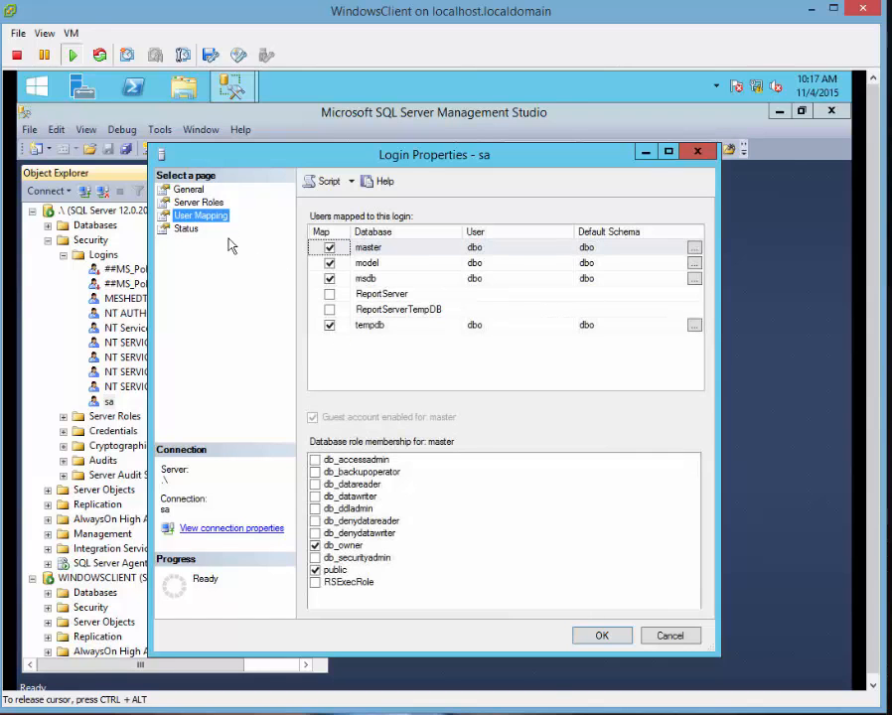
click(601, 635)
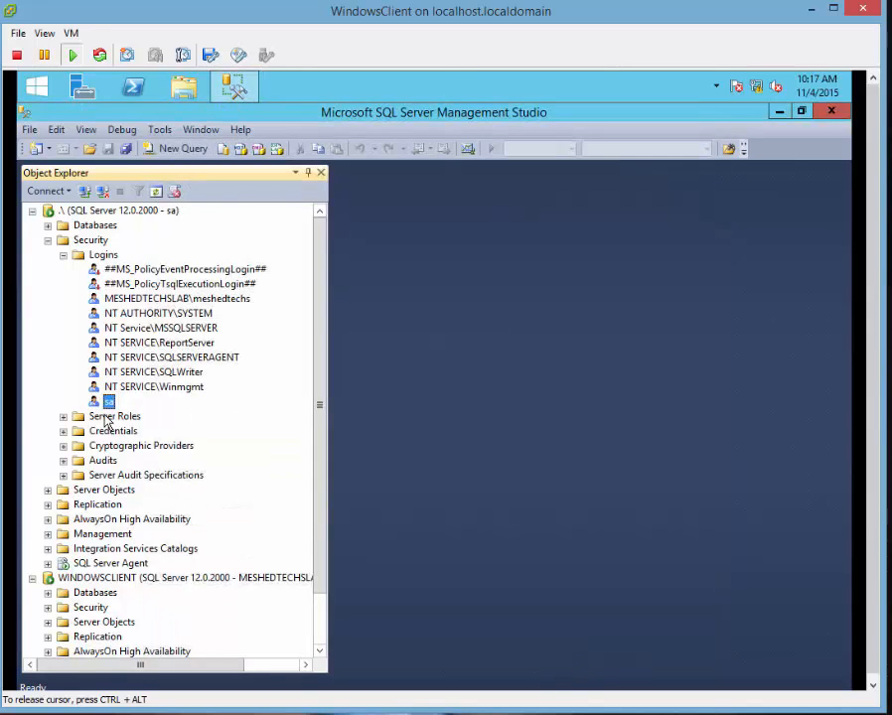
Dismiss the sa properties error and disconnect the extra .\ server connection.
right_click(125, 402)
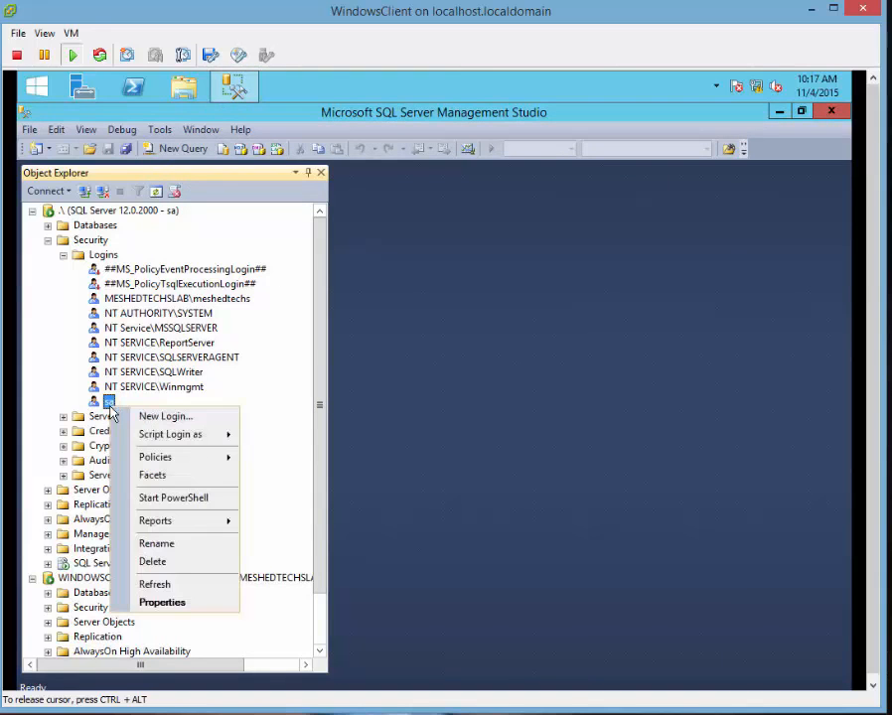
click(175, 605)
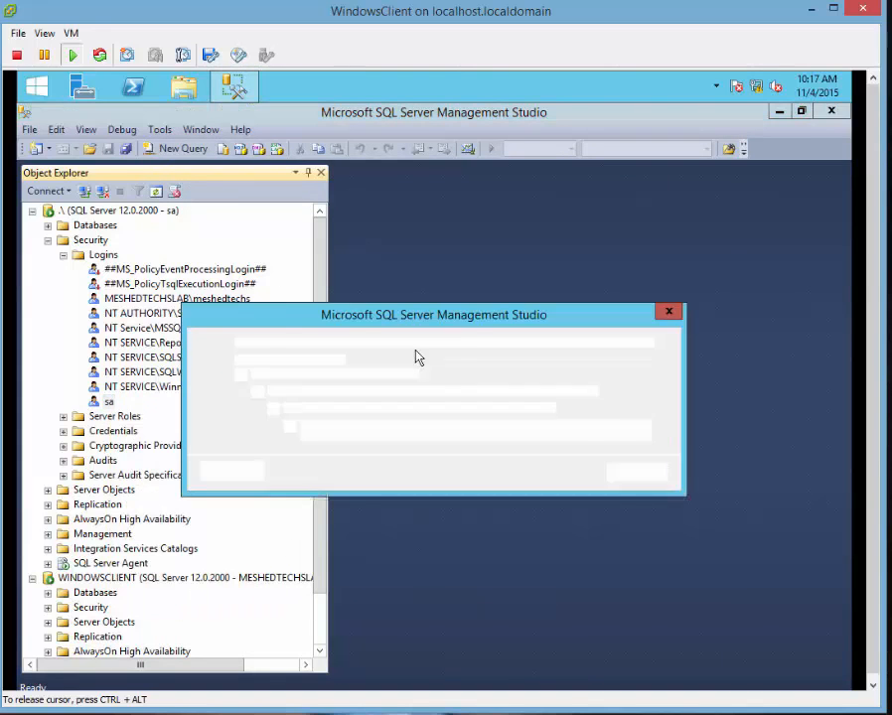
click(636, 474)
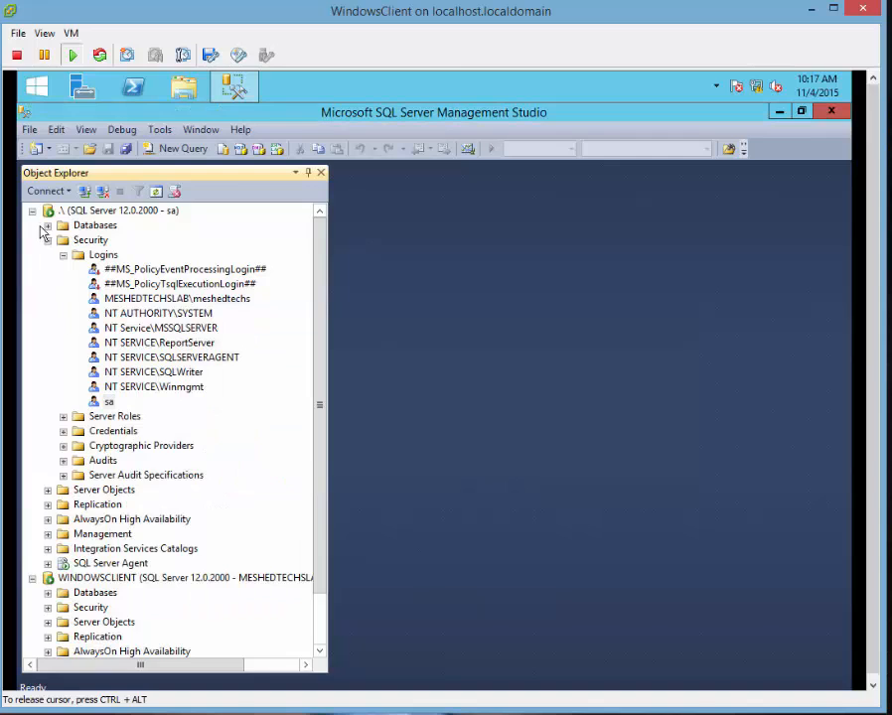
click(32, 210)
right_click(88, 210)
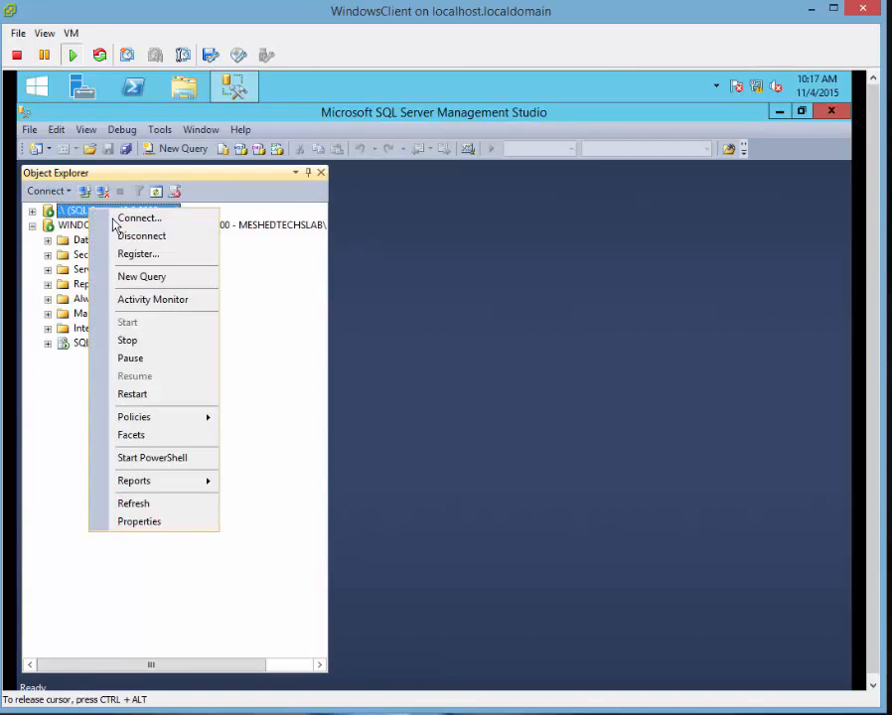
click(127, 238)
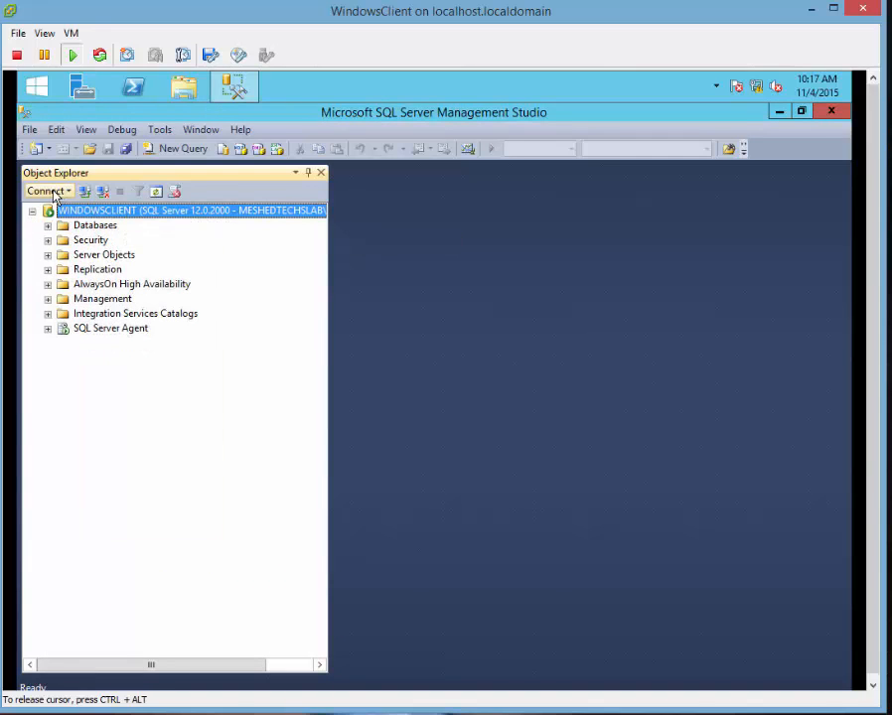
Try connecting to .\ as sa with SQL Server Authentication, which fails because the login is disabled.
click(44, 190)
click(93, 208)
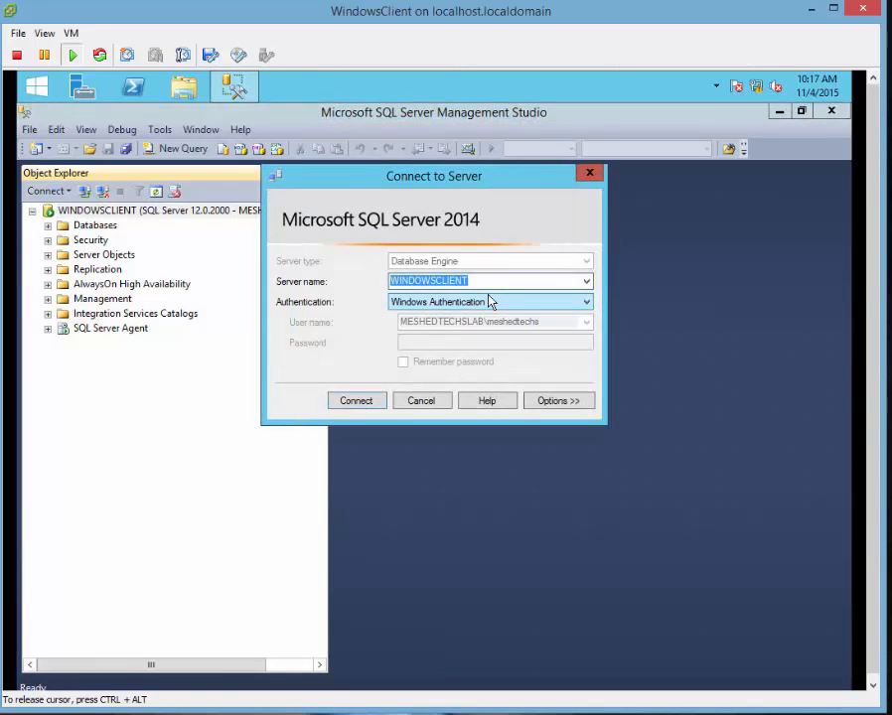
key(BackSpace)
text(.\)
key(Tab)
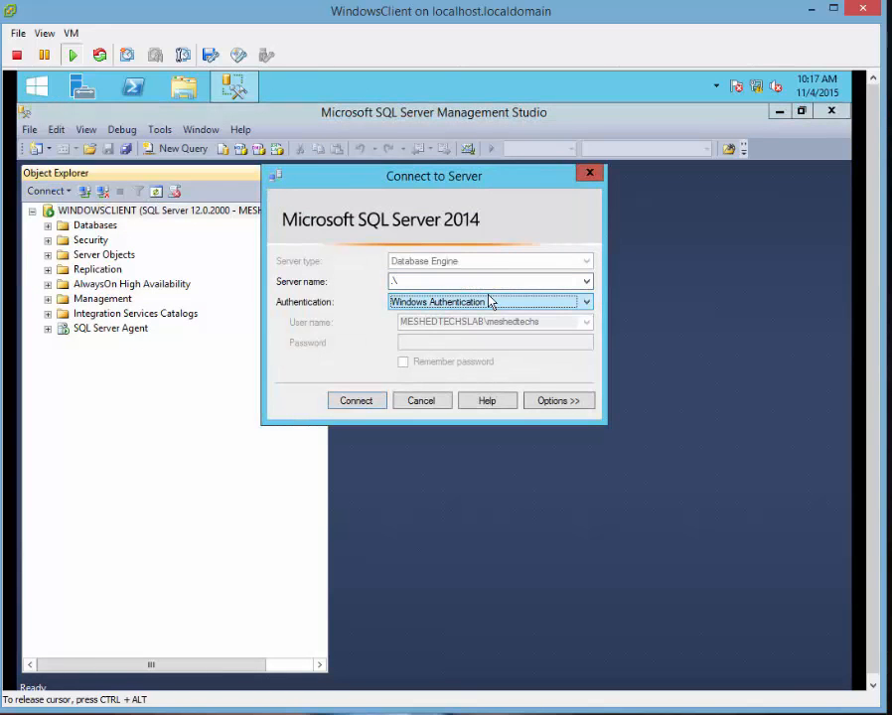
key(Down)
click(436, 343)
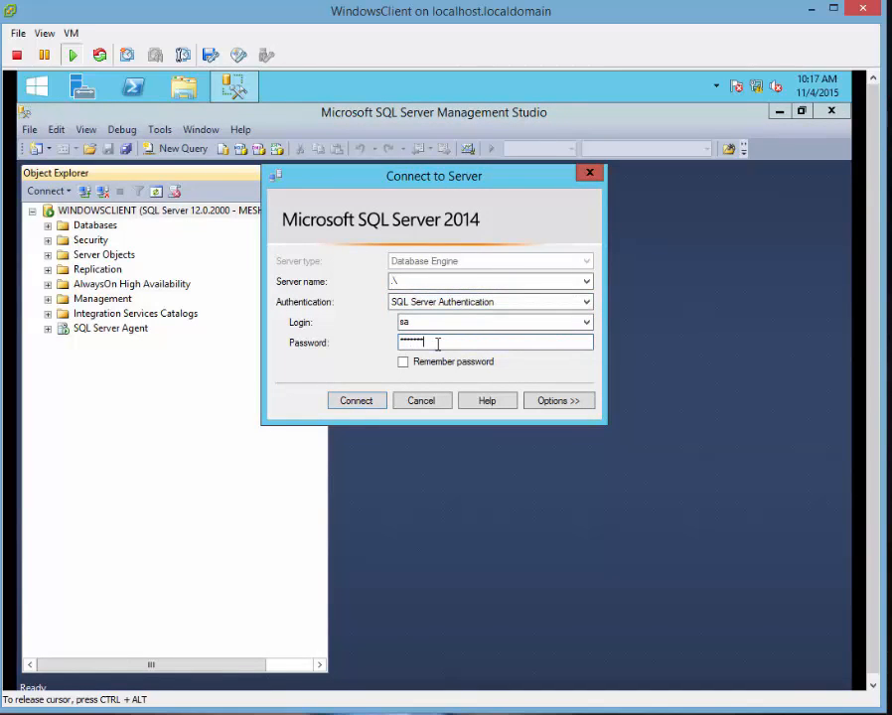
key(BackSpace)
key(BackSpace)
key(BackSpace)
key(BackSpace)
key(BackSpace)
key(BackSpace)
key(BackSpace)
key(BackSpace)
key(BackSpace)
key(BackSpace)
key(BackSpace)
key(BackSpace)
click(347, 400)
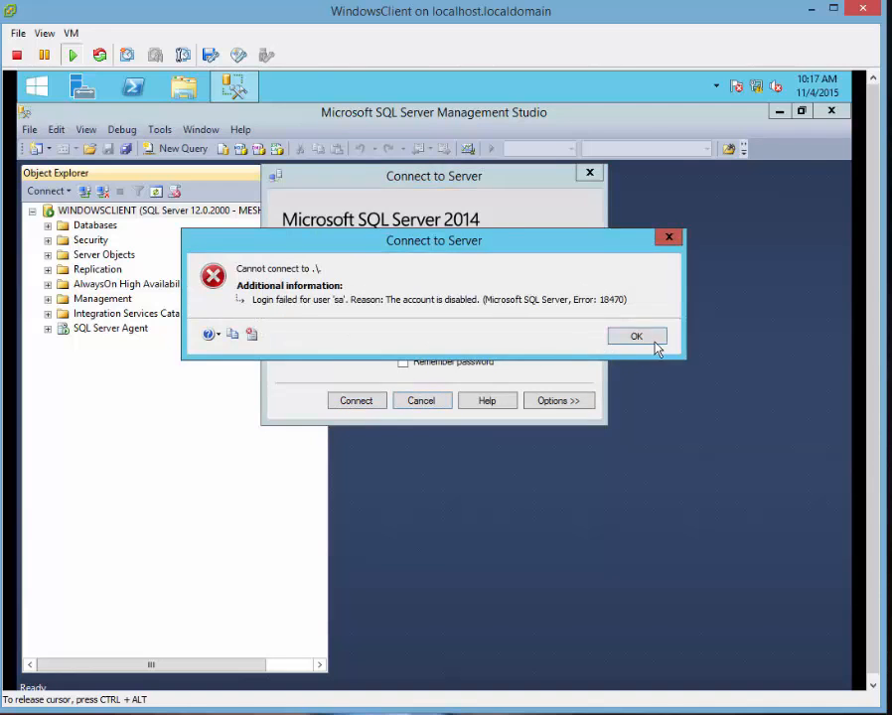
click(655, 340)
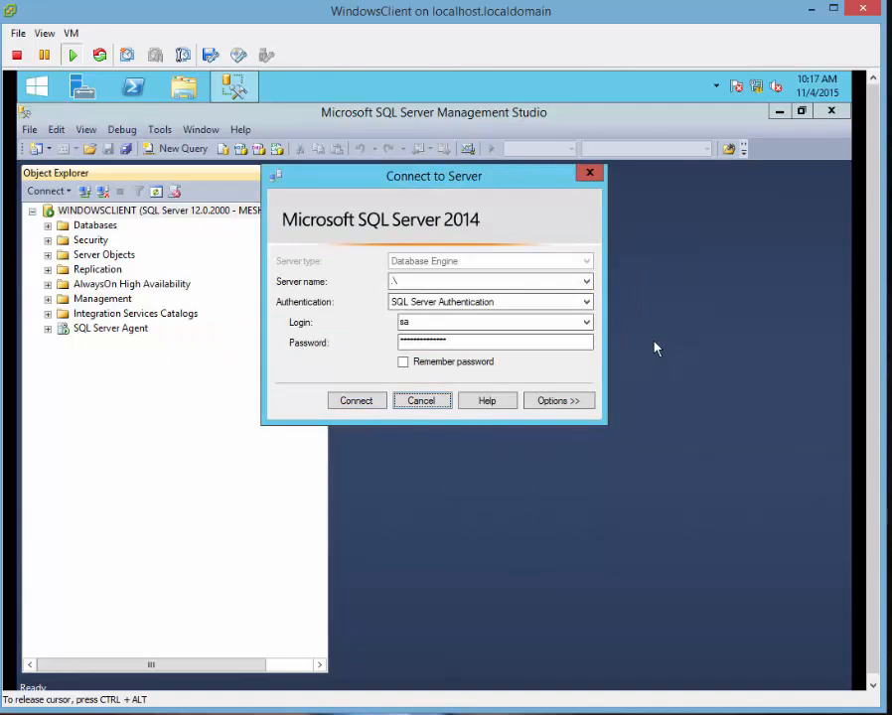
click(47, 226)
Set the sa login's Status to Login Enabled, then refresh Logins to confirm it.
click(48, 298)
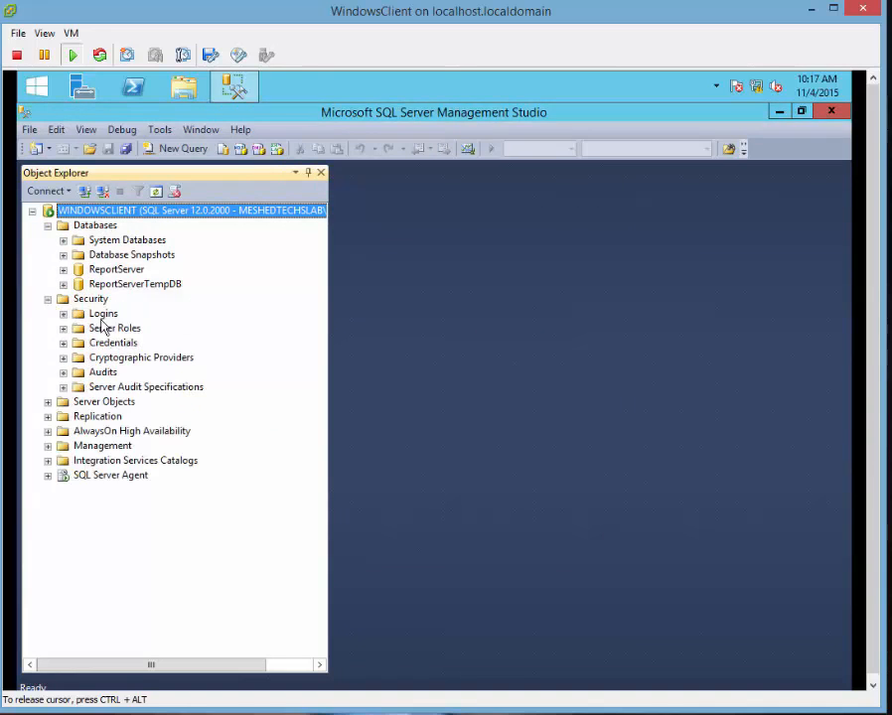
click(62, 313)
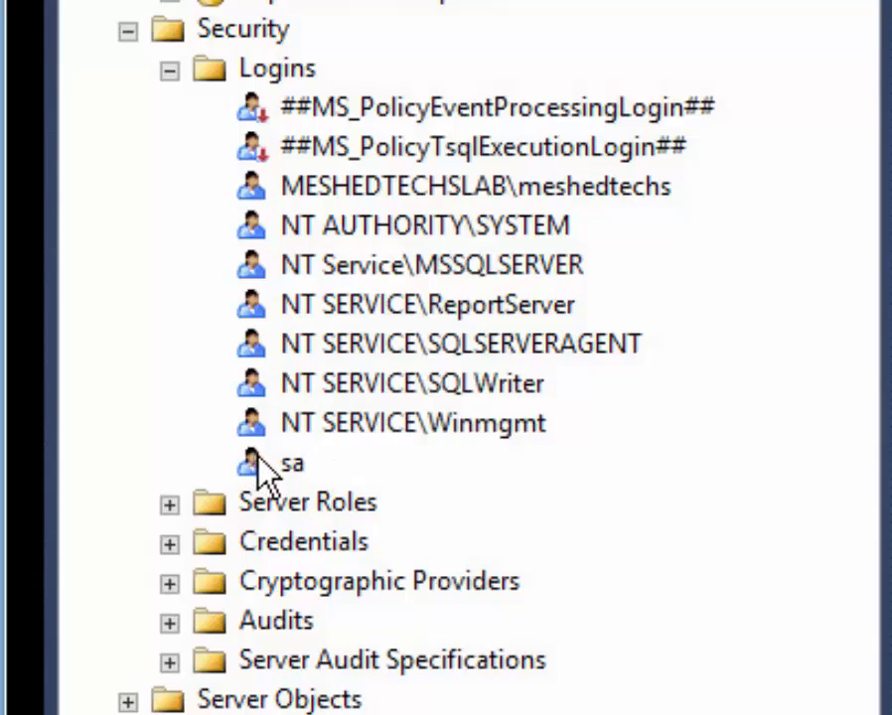
right_click(283, 467)
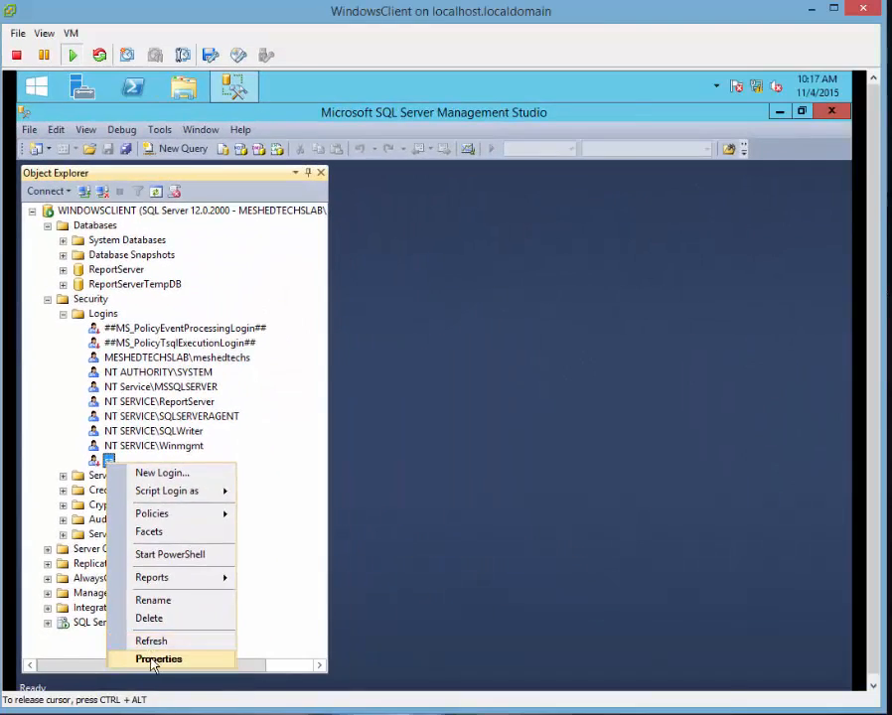
click(420, 714)
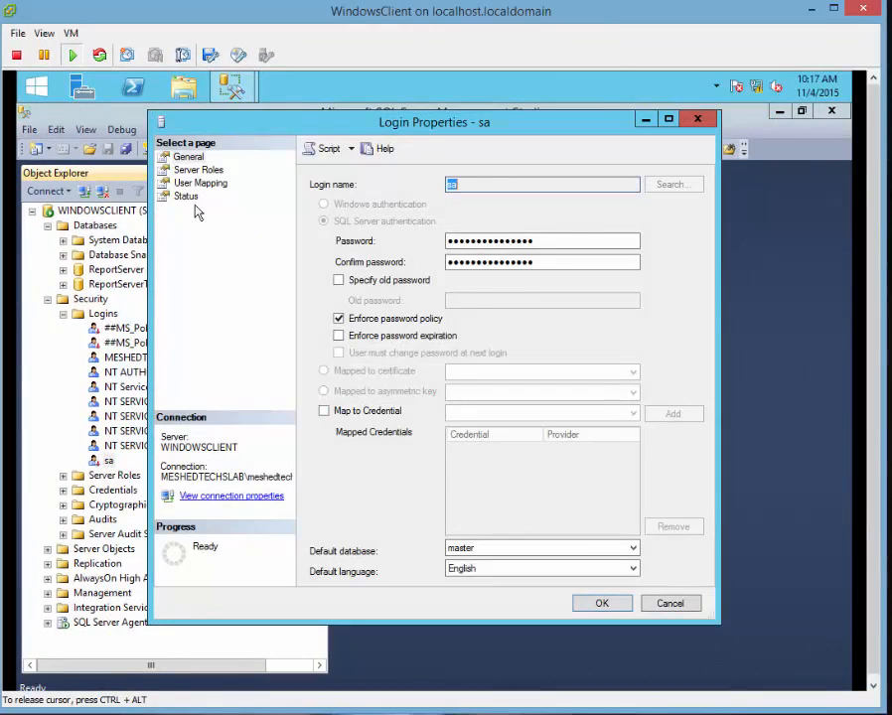
click(191, 198)
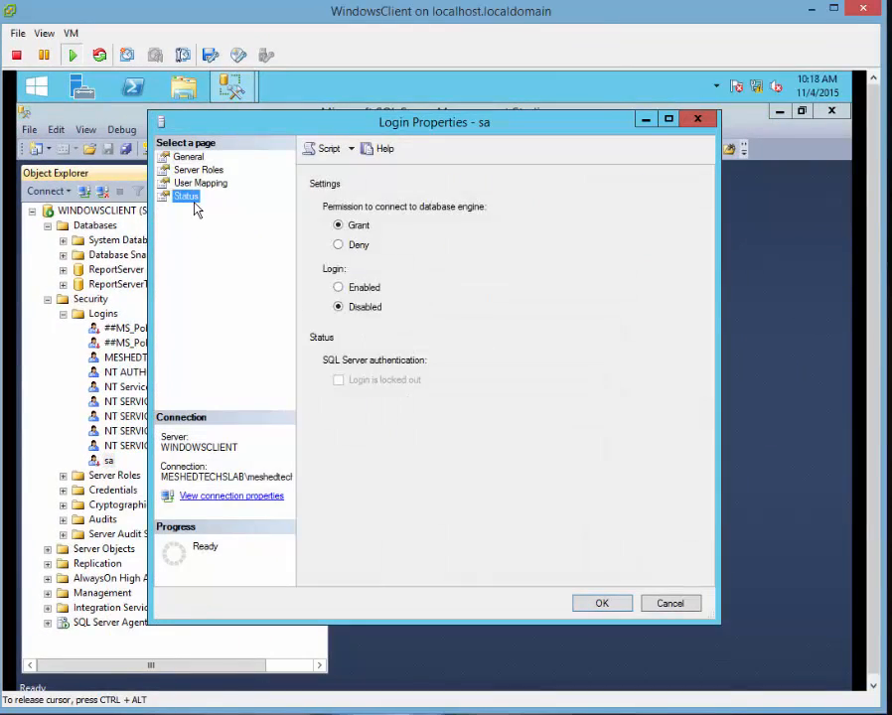
click(339, 287)
key(Return)
click(139, 448)
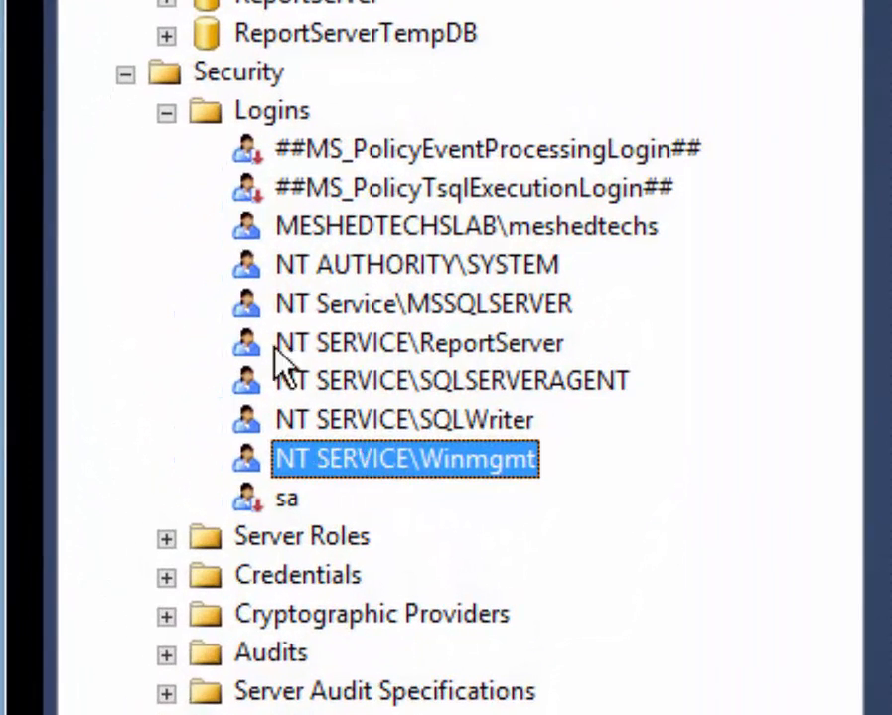
click(250, 121)
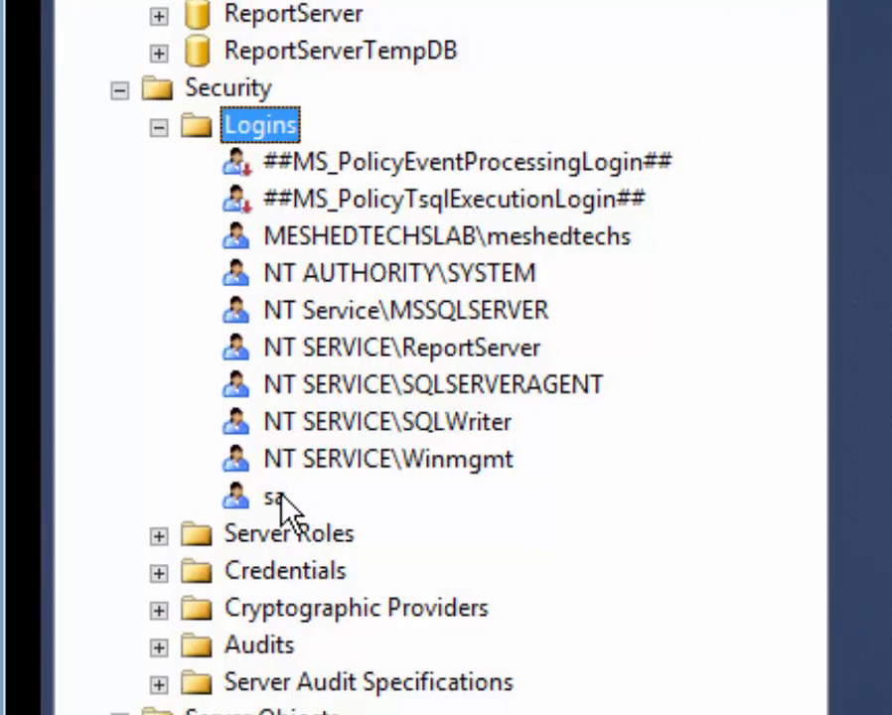
click(280, 498)
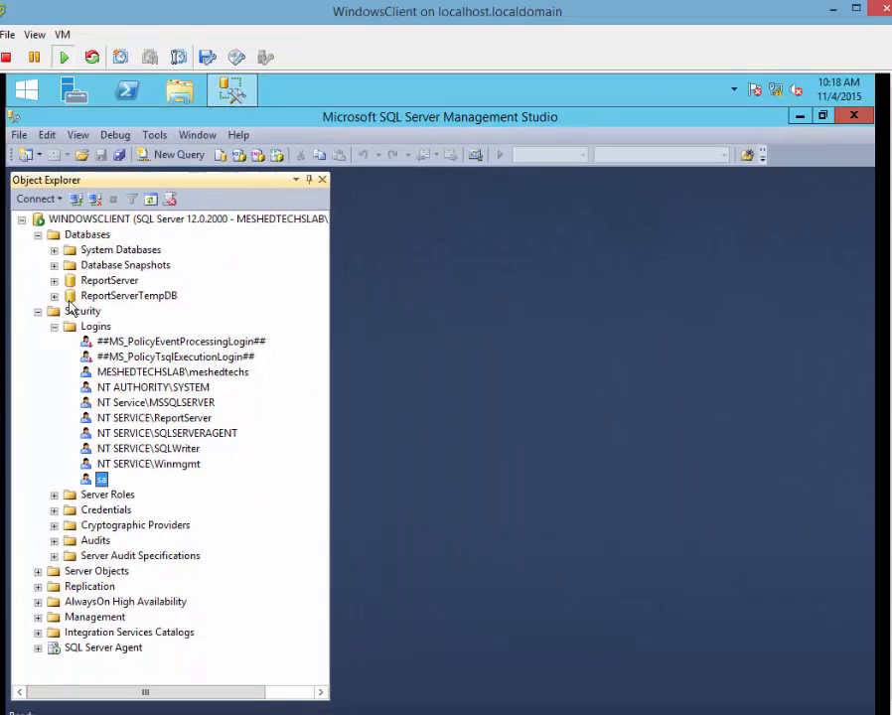
Create a new database named 'tes' via Databases > New Database and confirm it is listed.
click(38, 312)
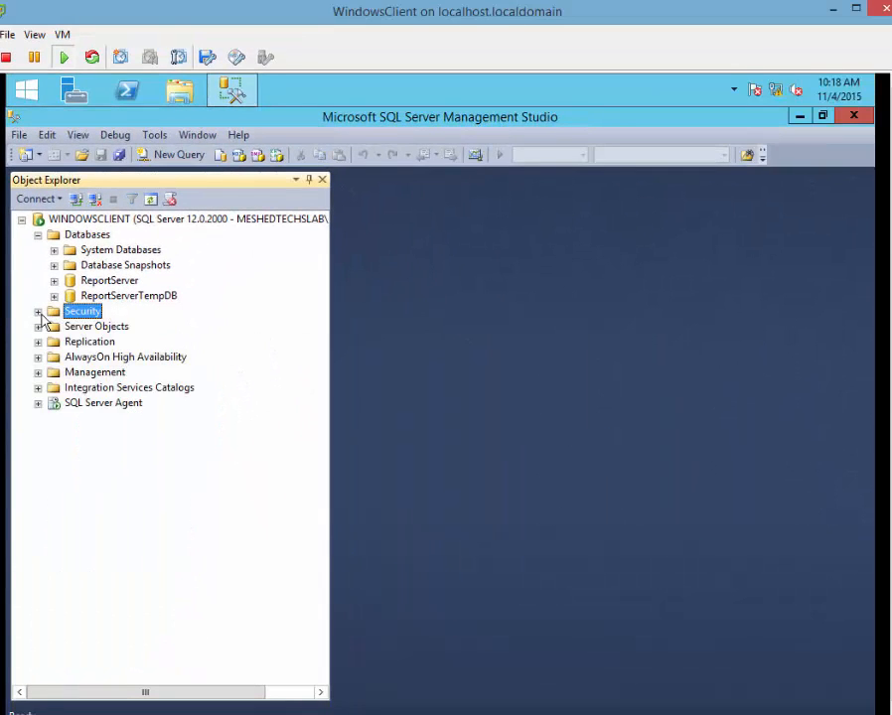
click(37, 234)
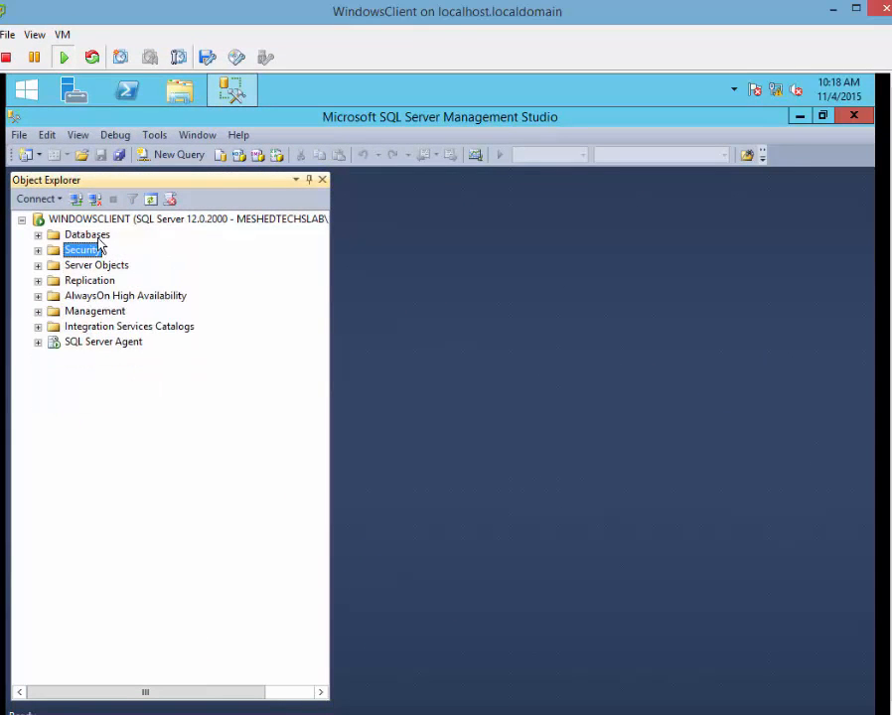
click(96, 236)
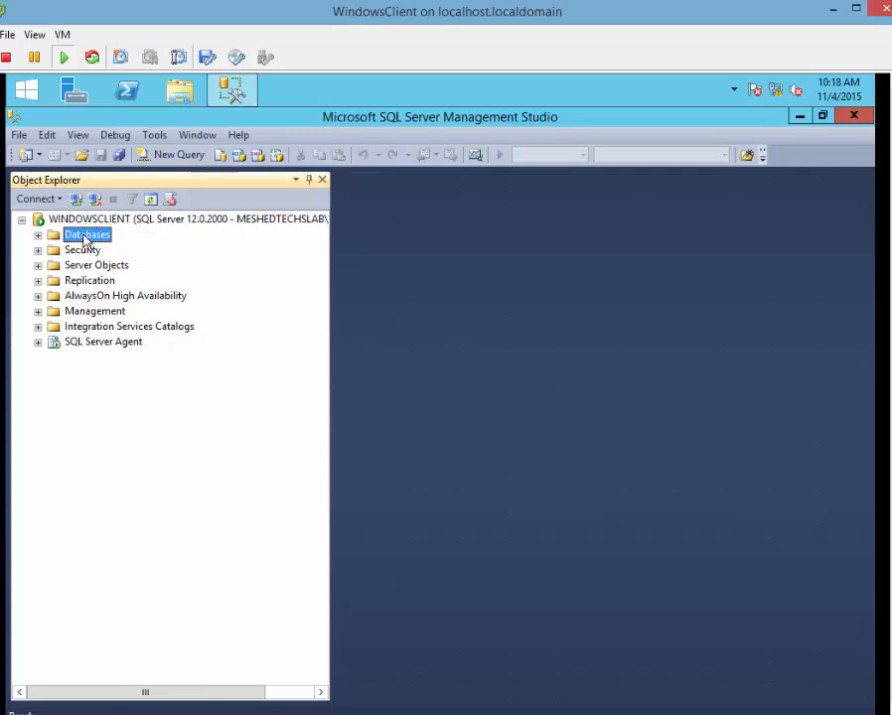
right_click(86, 239)
click(122, 247)
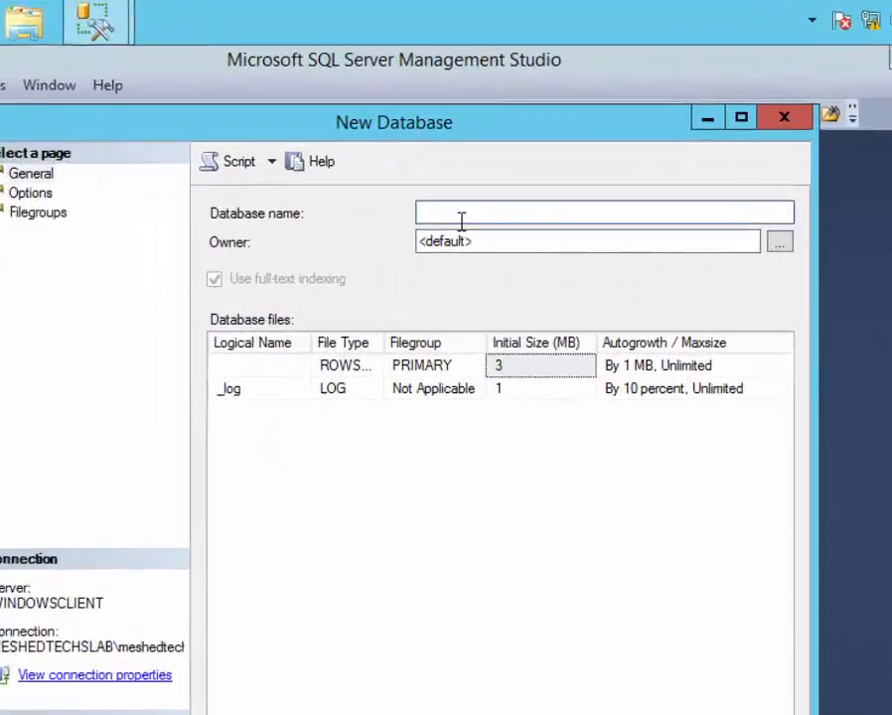
text(tes)
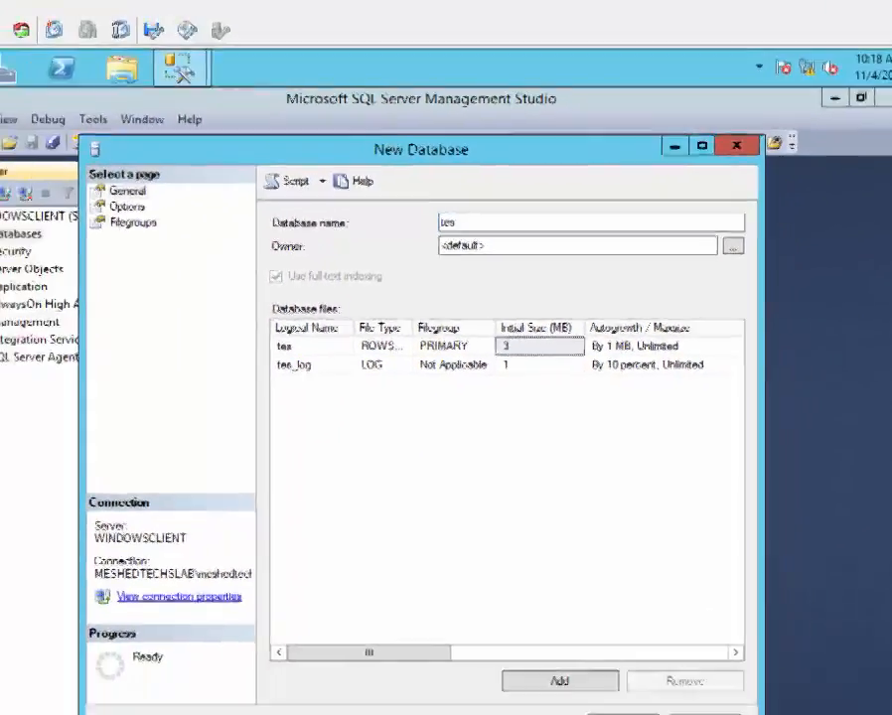
key(Return)
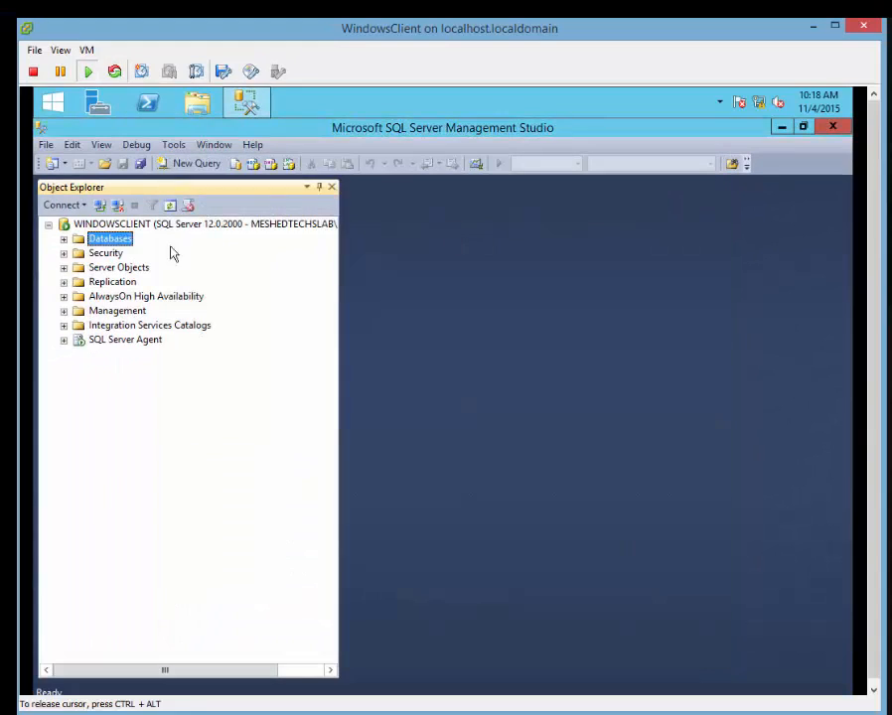
click(64, 239)
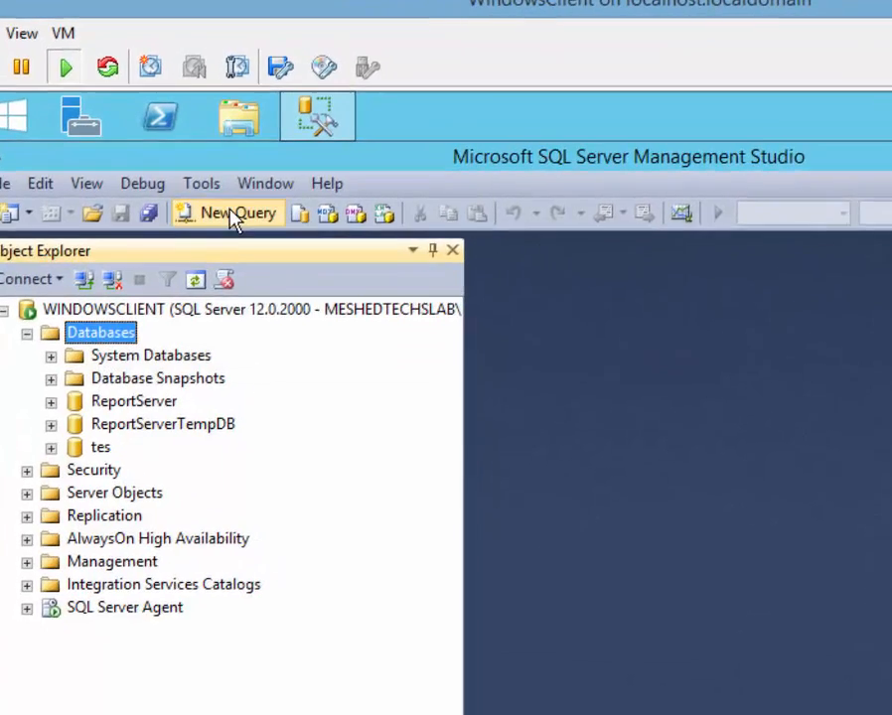
In a new query window, write the statement 'create database DevSQL'.
click(298, 260)
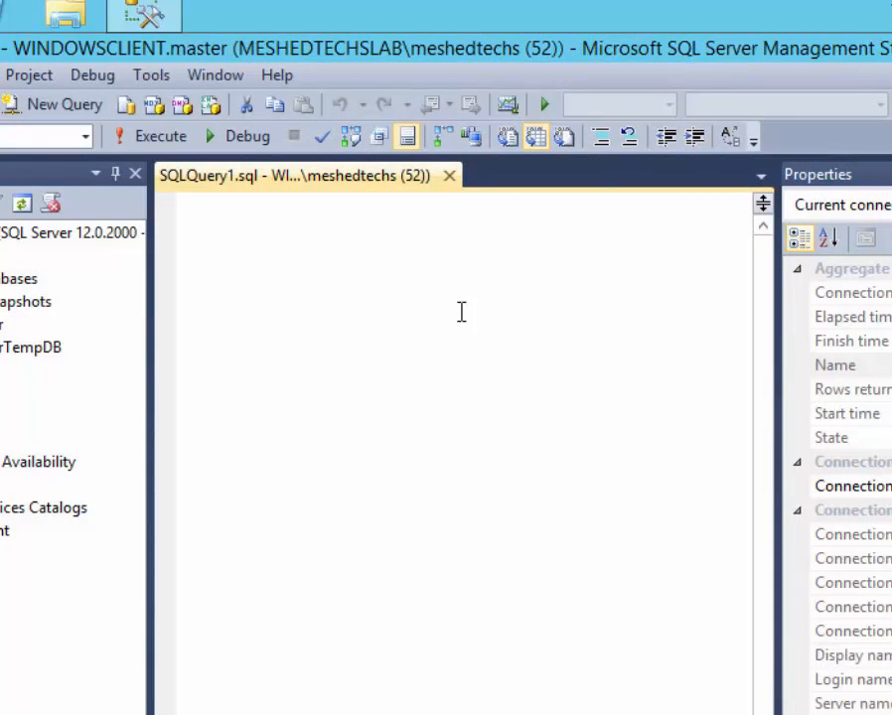
text(Crea)
key(BackSpace)
key(BackSpace)
key(BackSpace)
key(BackSpace)
text(care)
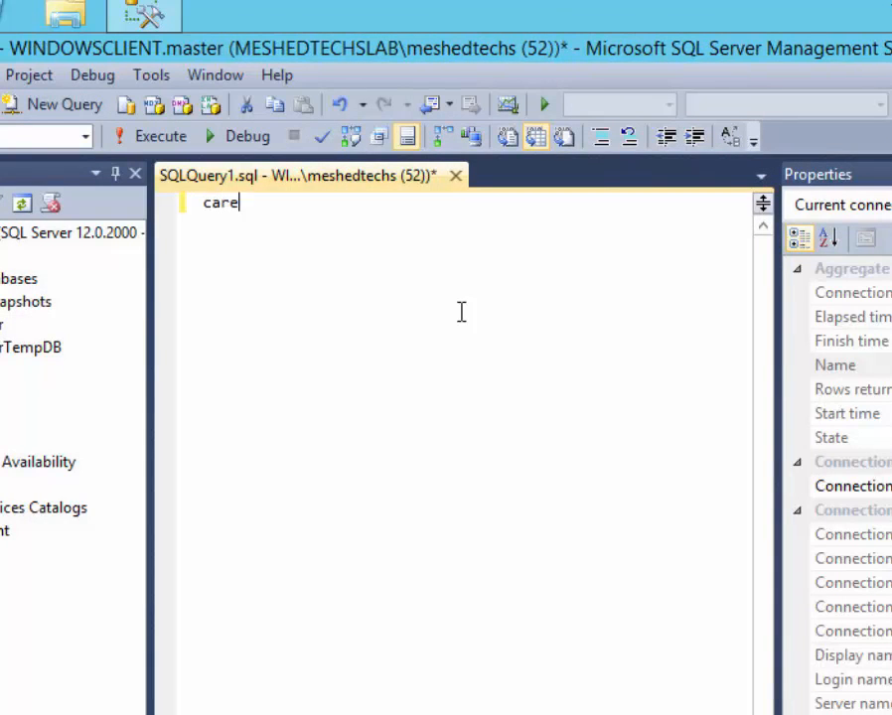
key(BackSpace)
key(BackSpace)
key(BackSpace)
key(BackSpace)
text(create data)
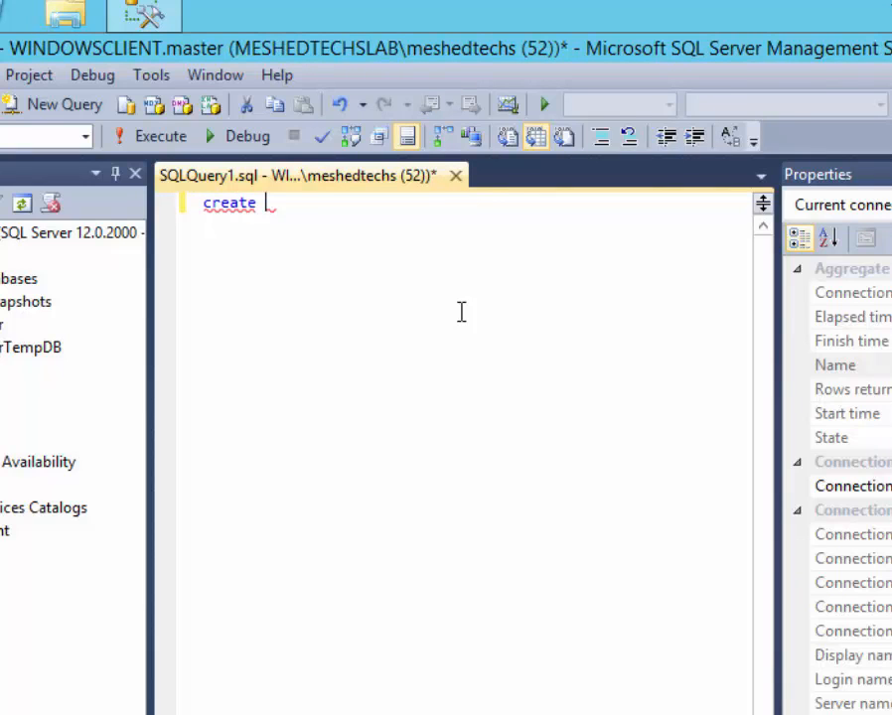
text(base )
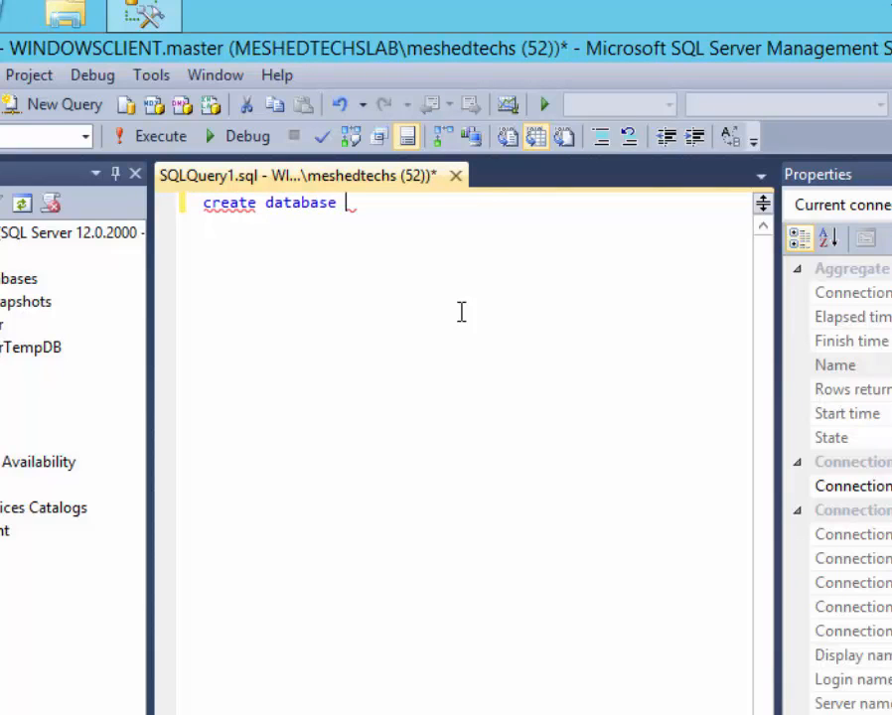
text(De)
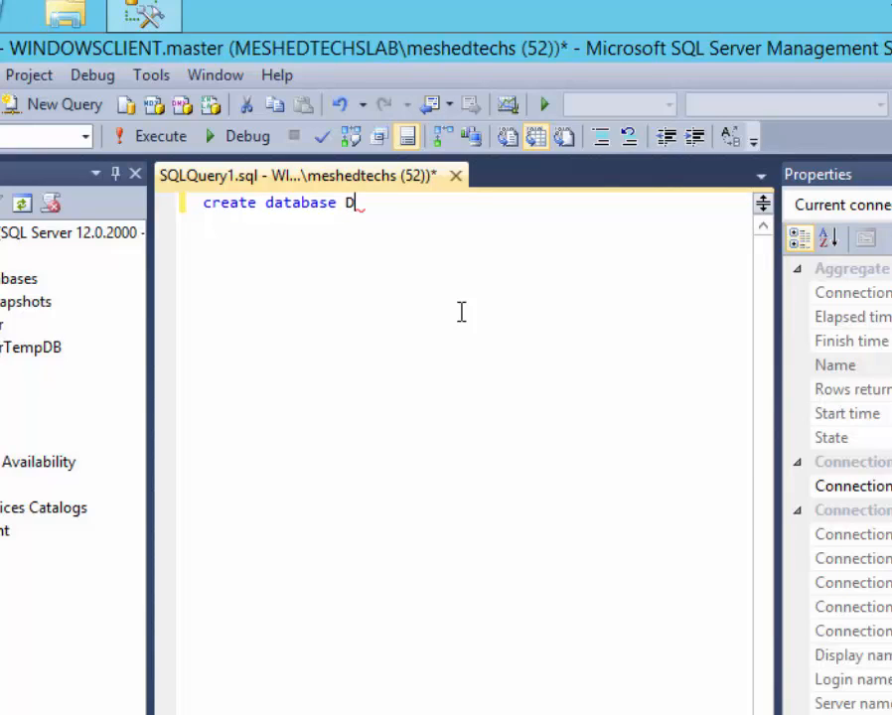
text(v)
text(SQL)
Execute the statement and refresh Databases so DevSQL appears.
drag(431, 208, 77, 196)
click(154, 136)
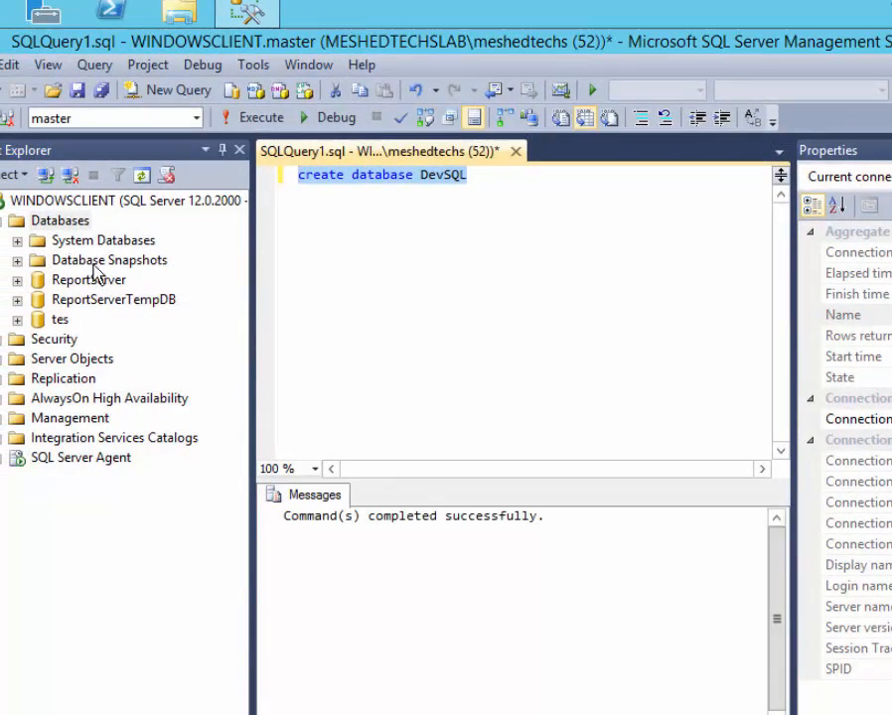
click(65, 222)
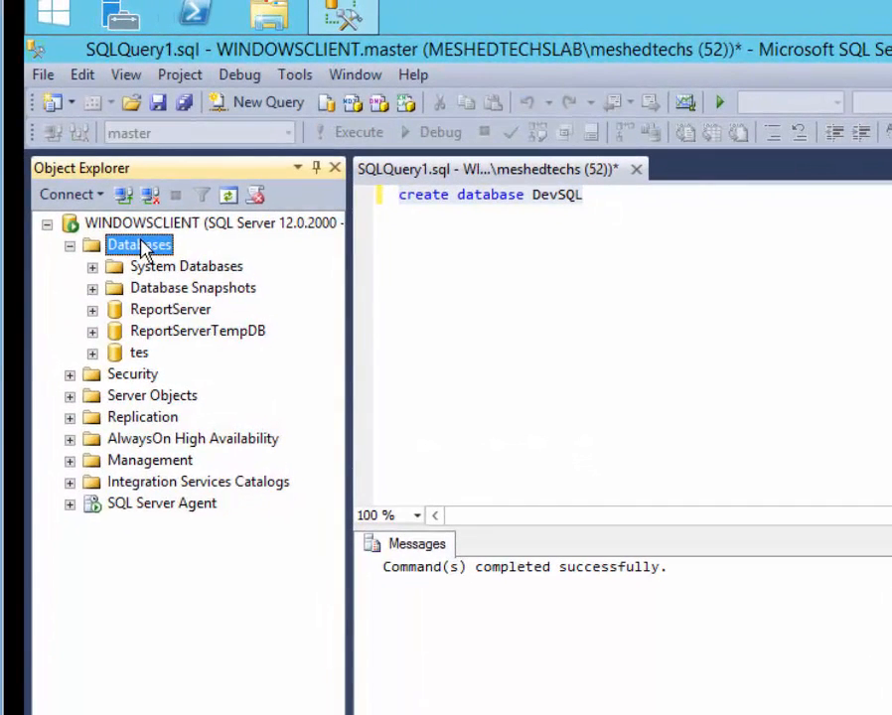
key(F5)
click(149, 311)
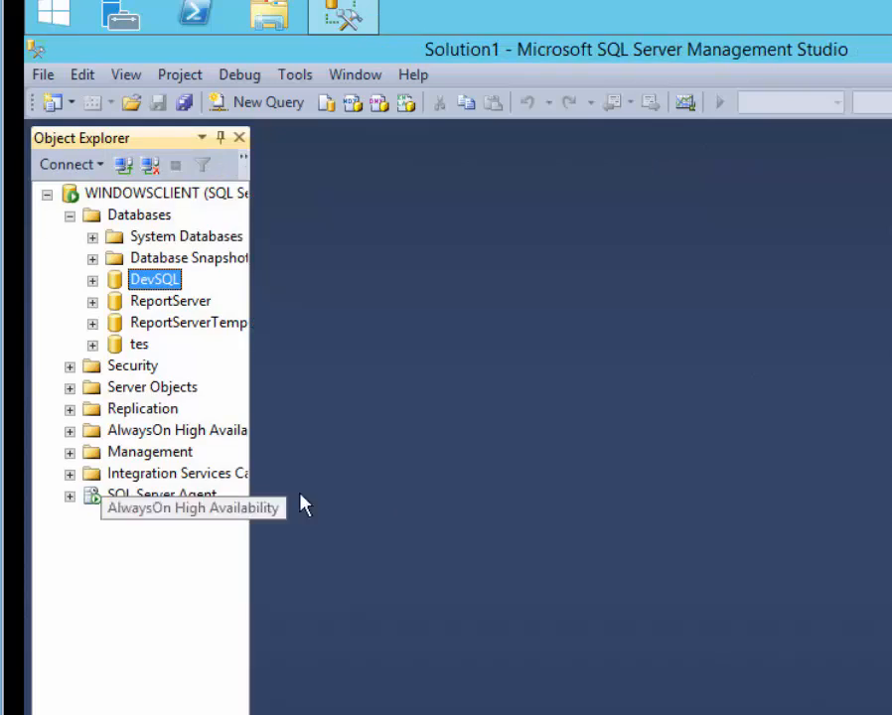
Run 'CREATE TABLE certifications' in a new DevSQL query, which reports a syntax error.
click(255, 107)
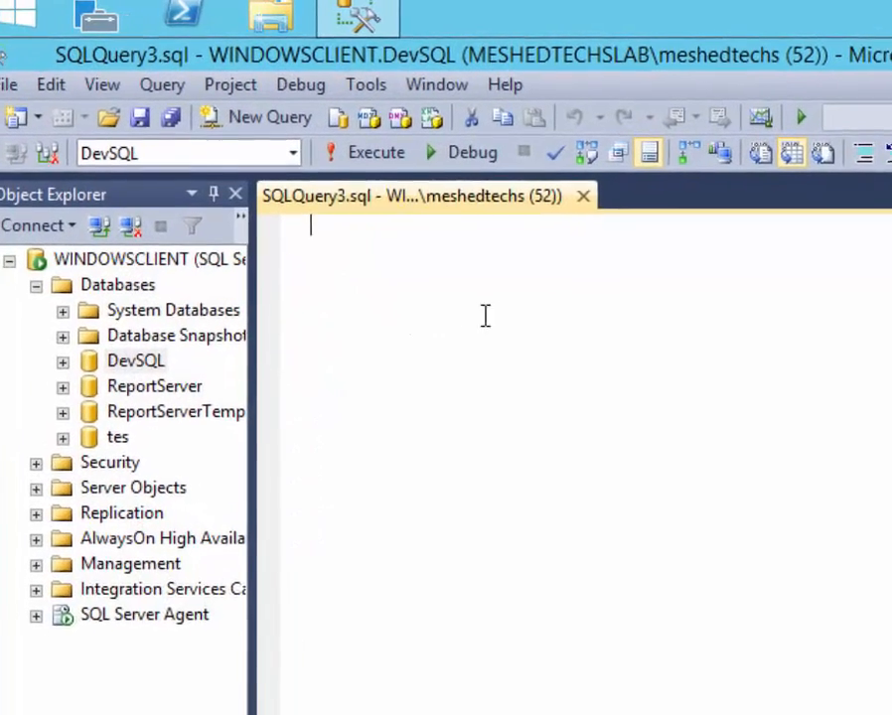
text(CR)
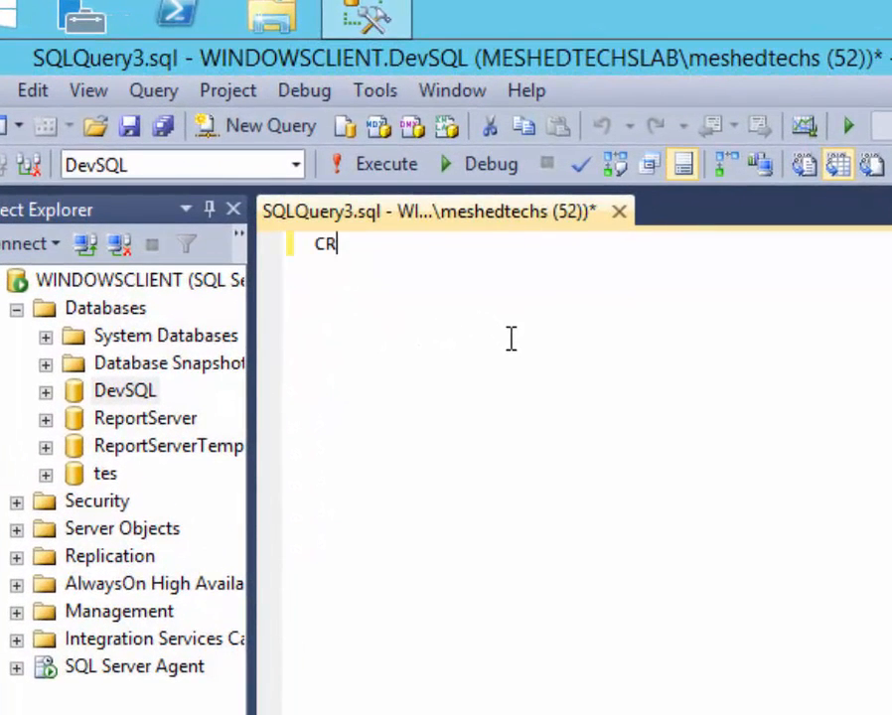
text(EATE )
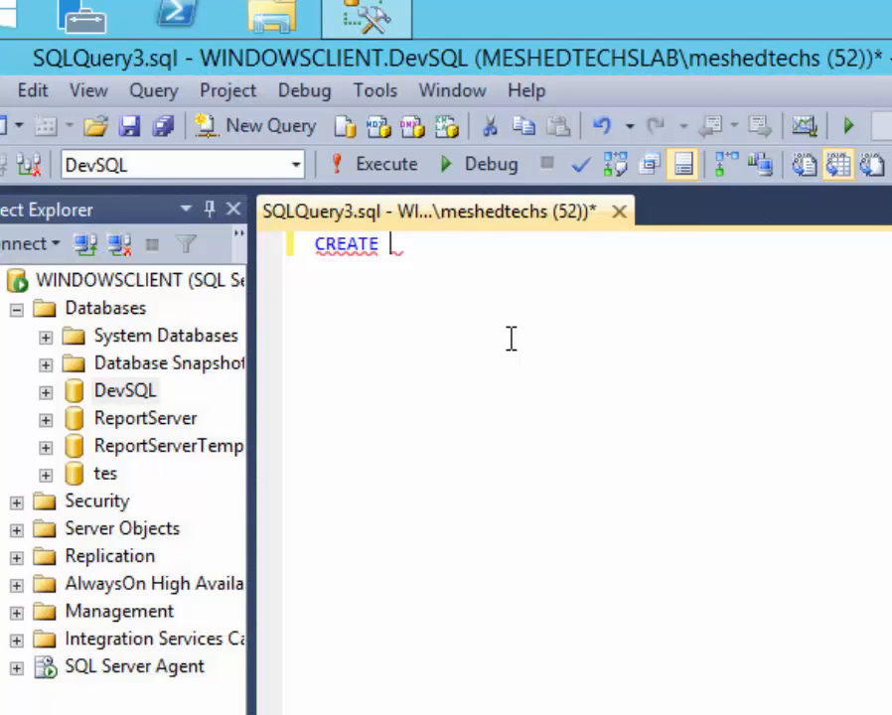
text(TABLE )
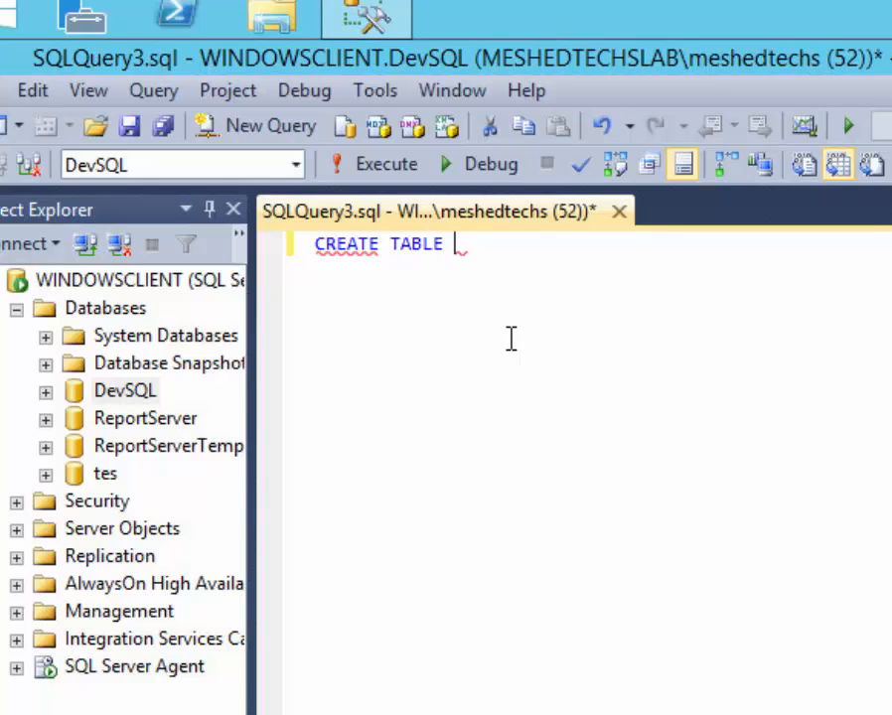
text(certi)
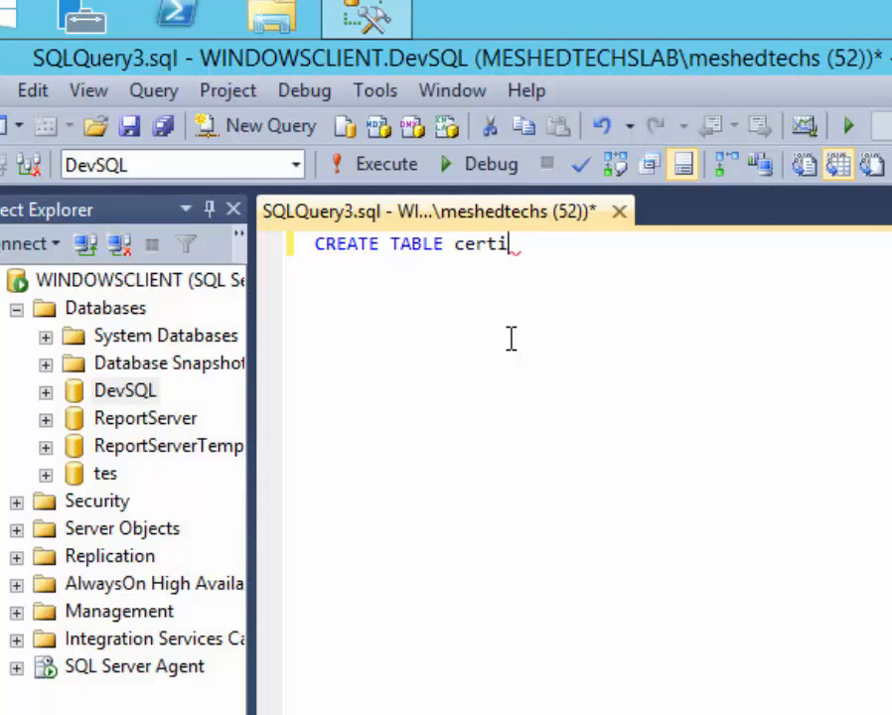
text(ficatio)
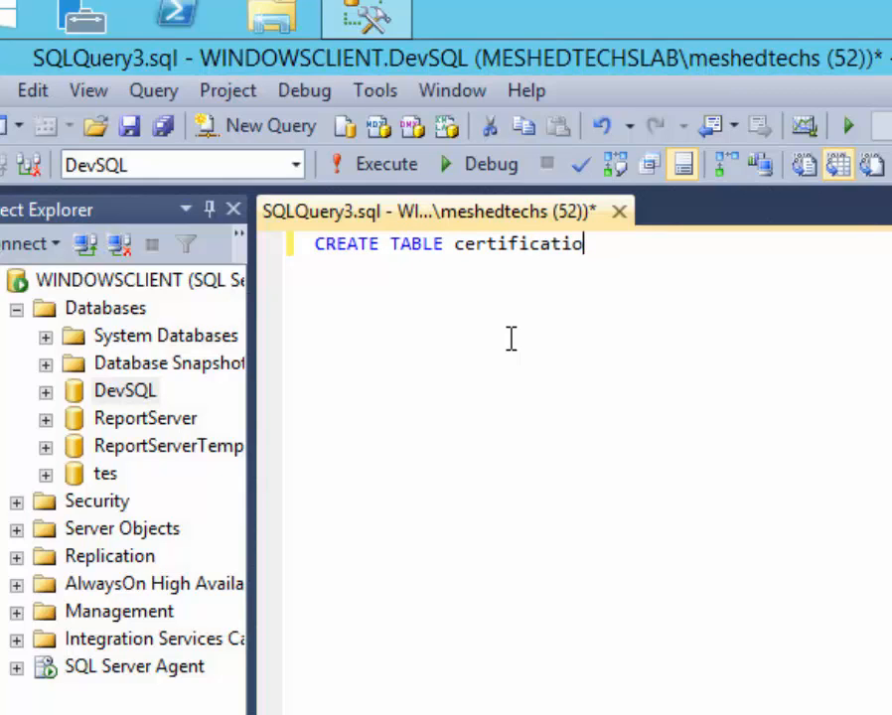
key(BackSpace)
key(BackSpace)
key(BackSpace)
key(BackSpace)
key(BackSpace)
key(BackSpace)
key(BackSpace)
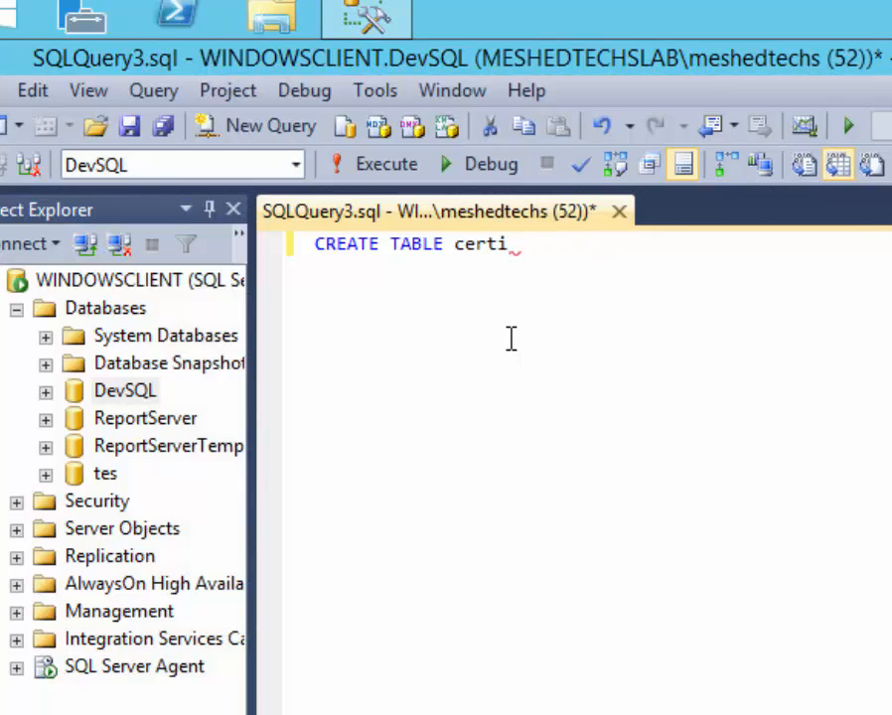
text(fications)
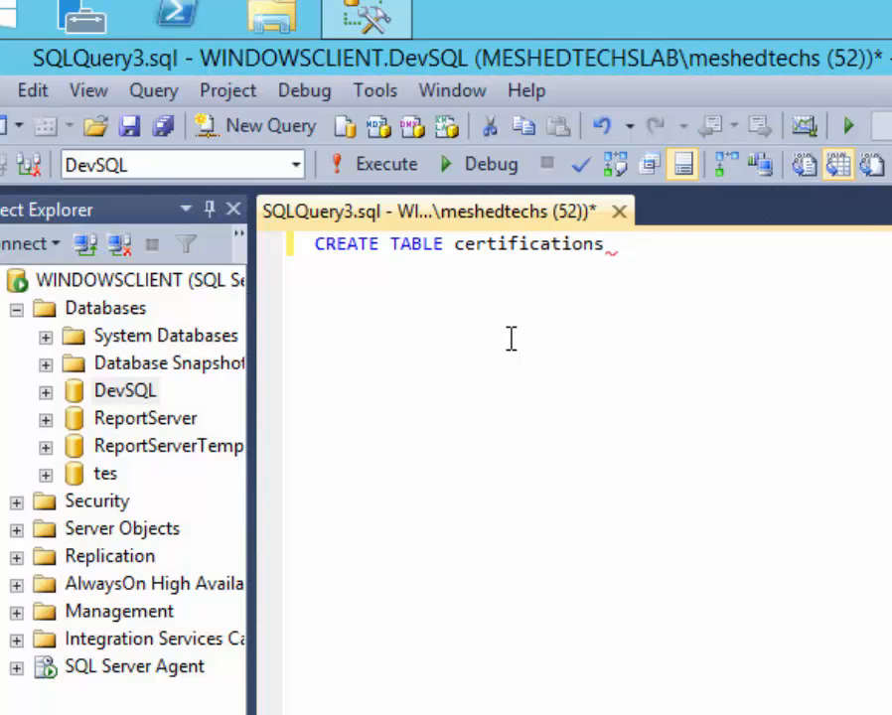
key(ctrl+a)
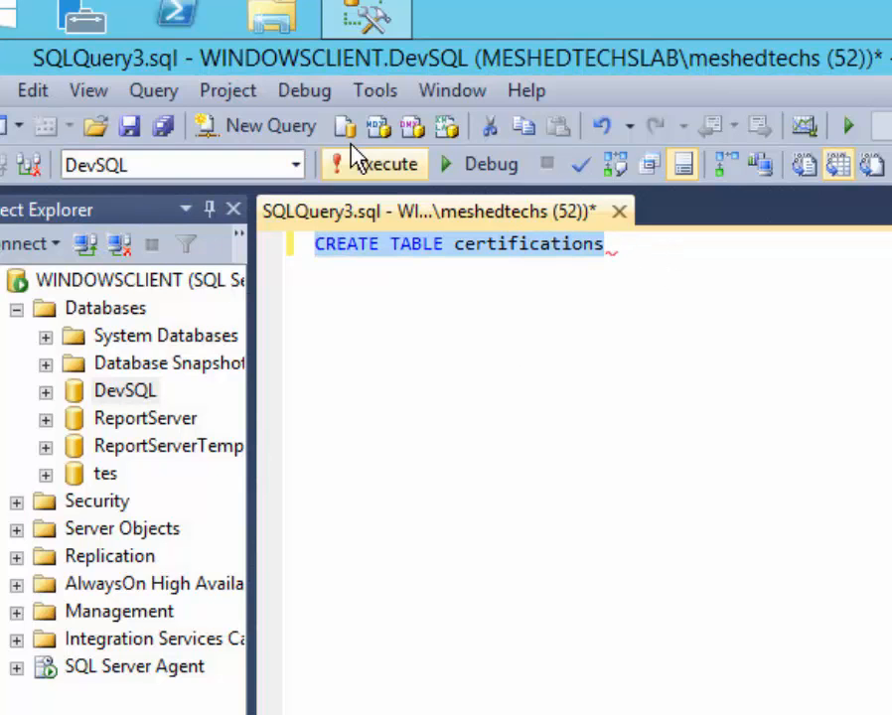
click(354, 149)
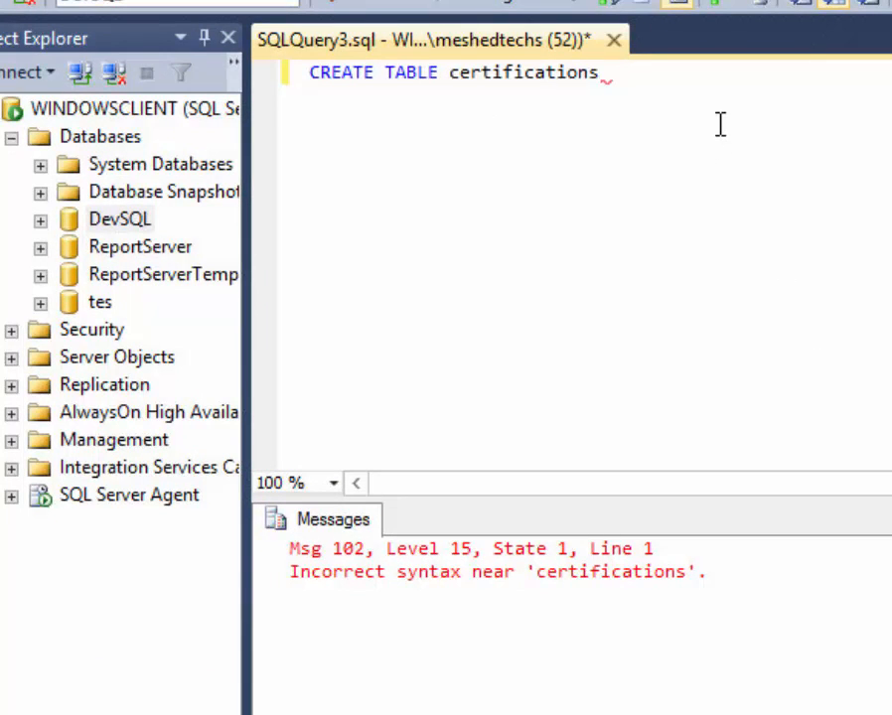
Add empty parentheses after the certifications statement and run it.
key(Return)
text())
key(BackSpace)
text(())
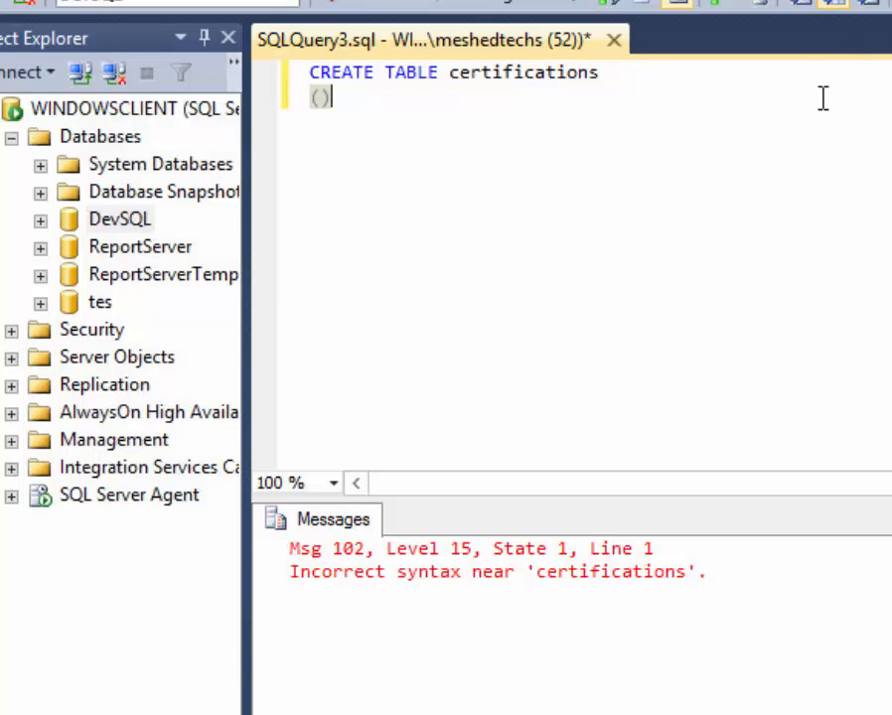
key(ctrl+a)
click(365, 22)
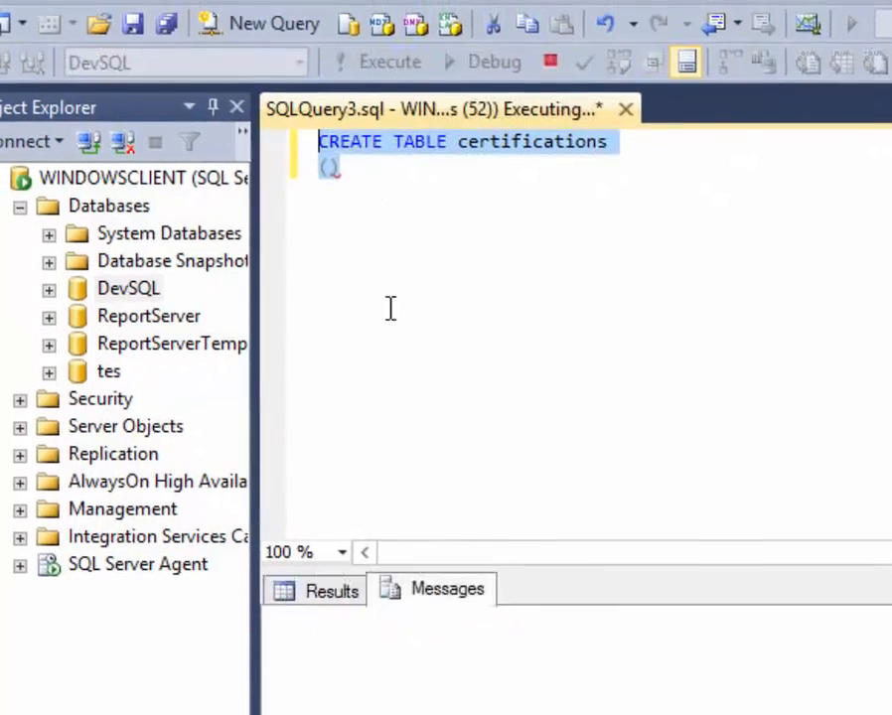
click(485, 452)
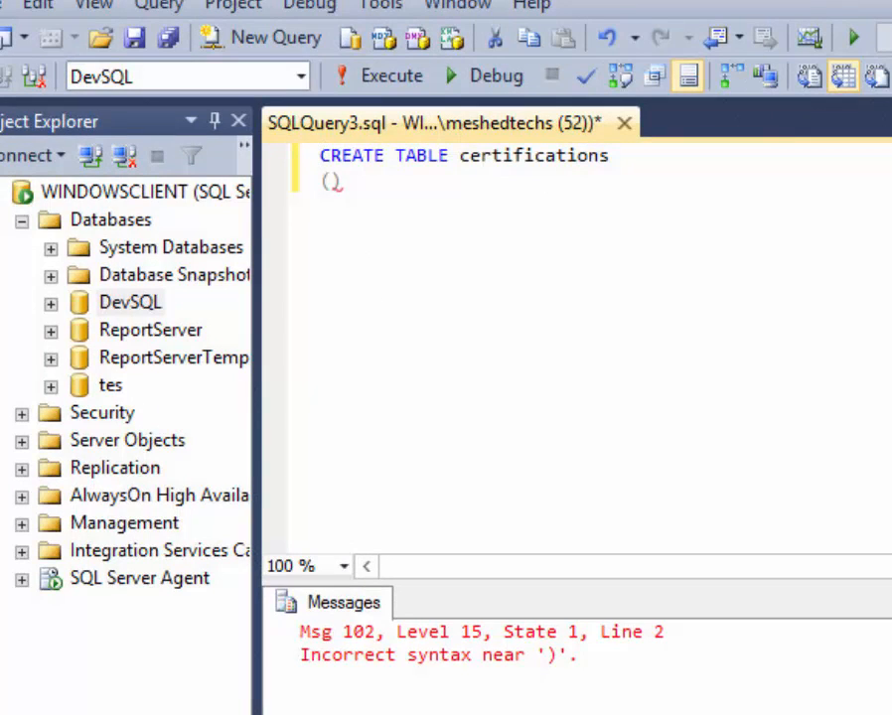
Define the first column inside the parentheses as NameID varchar(30).
key(BackSpace)
key(Return)
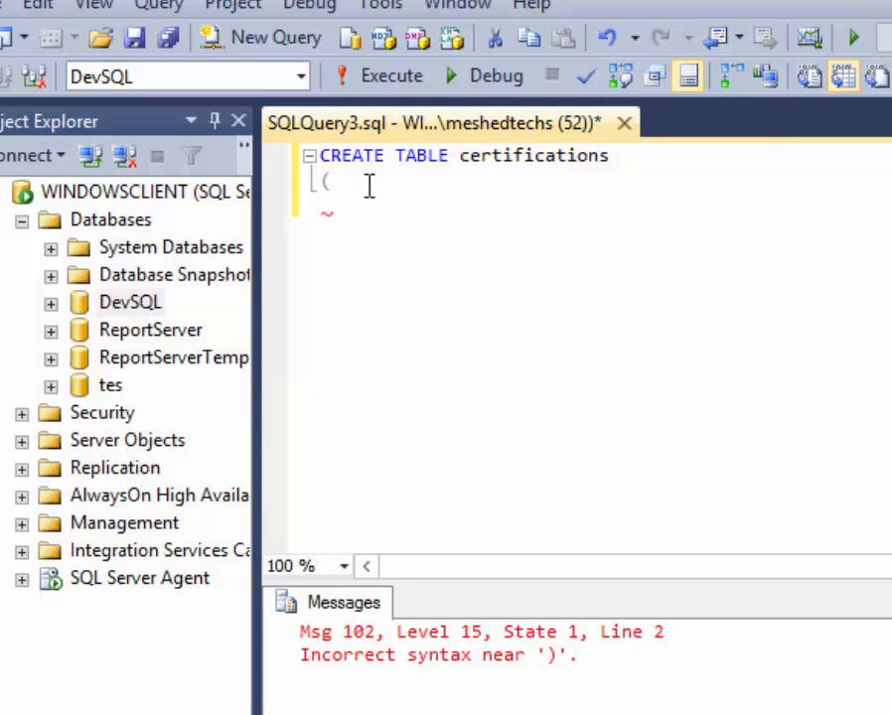
text(Post)
key(BackSpace)
key(BackSpace)
key(BackSpace)
key(BackSpace)
text(Name)
text(ID )
text(()
text(va)
key(BackSpace)
key(BackSpace)
key(BackSpace)
text(varchar)
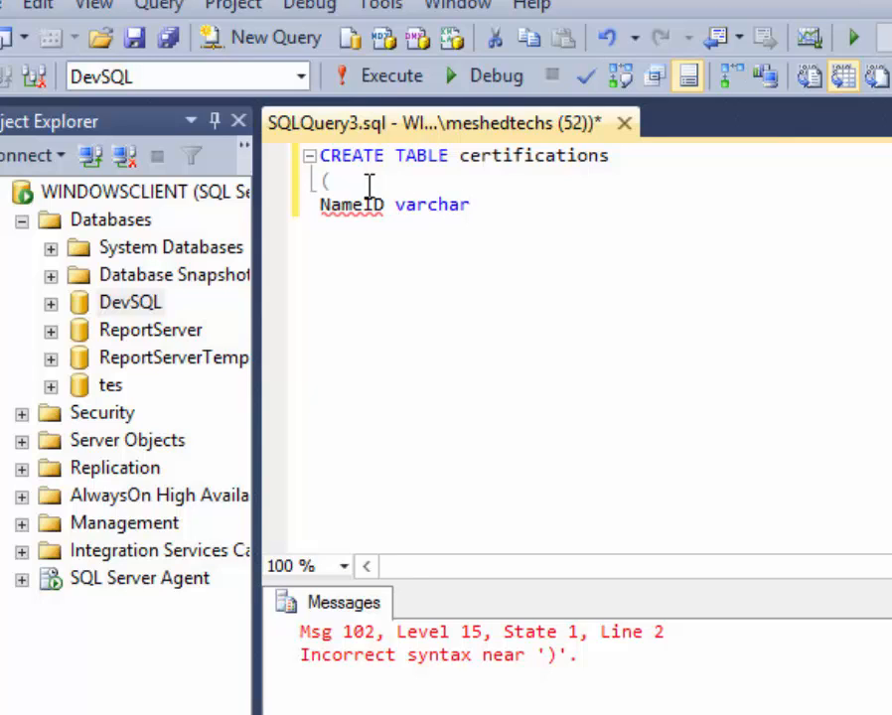
key(BackSpace)
text((30))
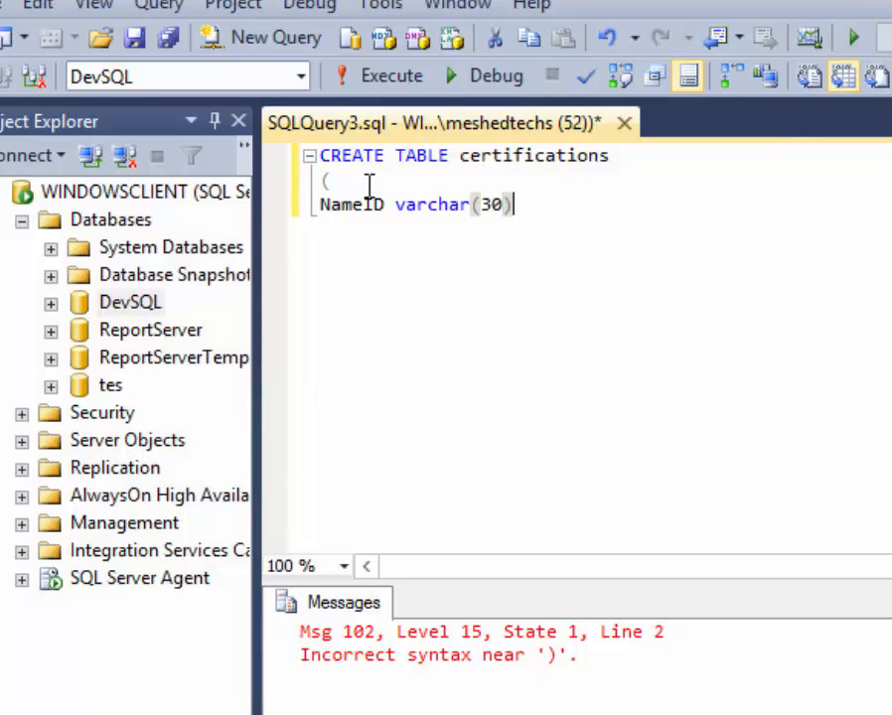
key(Return)
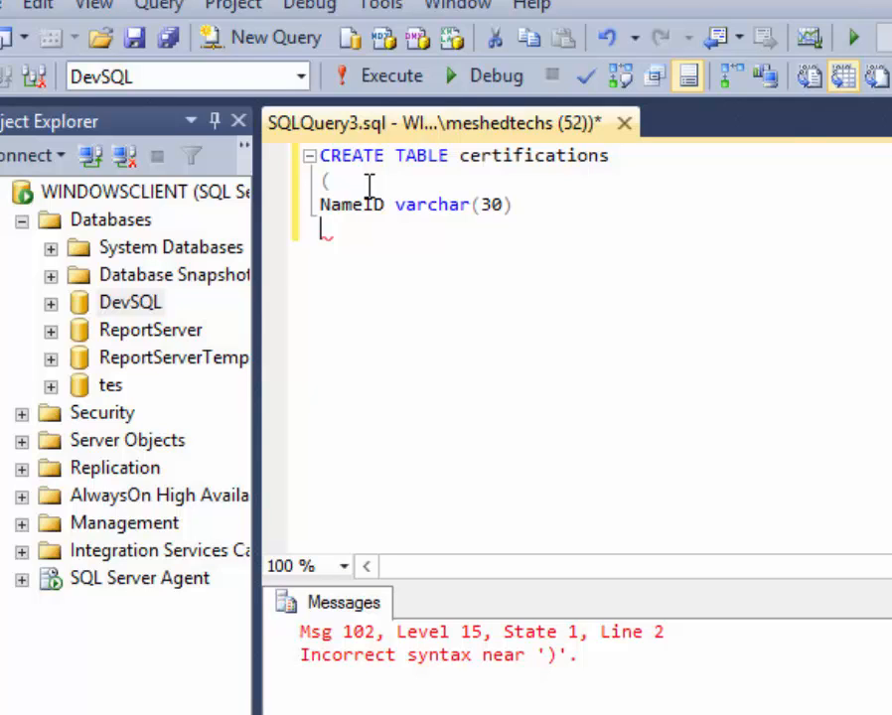
Add the Vendor varchar(30) and Cost varchar(30) column lines.
text(CPom)
key(BackSpace)
key(BackSpace)
key(BackSpace)
key(BackSpace)
text(Ve)
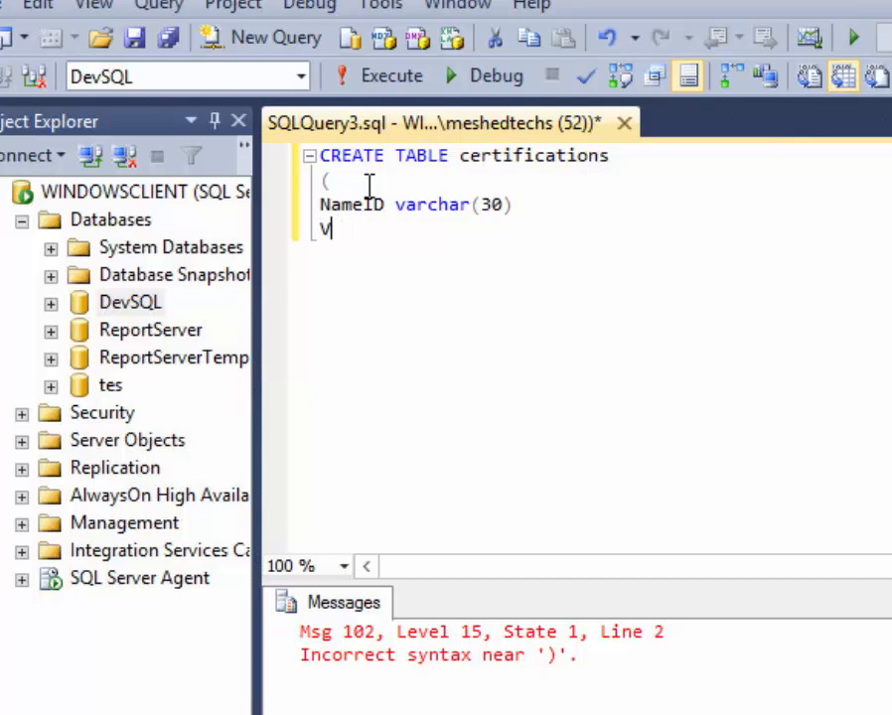
key(BackSpace)
key(BackSpace)
text(Vendor varcar)
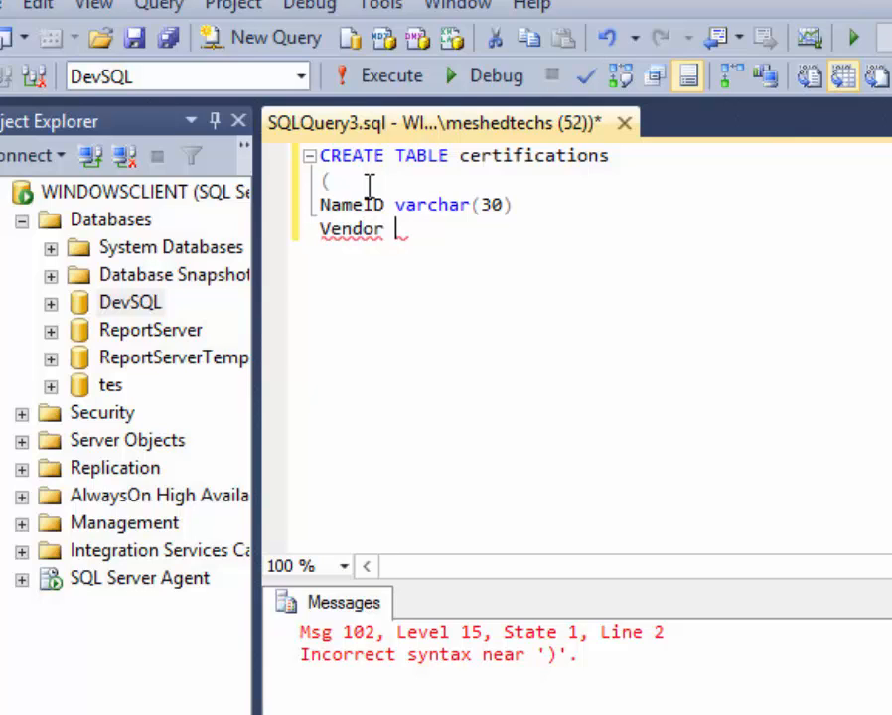
key(BackSpace)
key(BackSpace)
text(h)
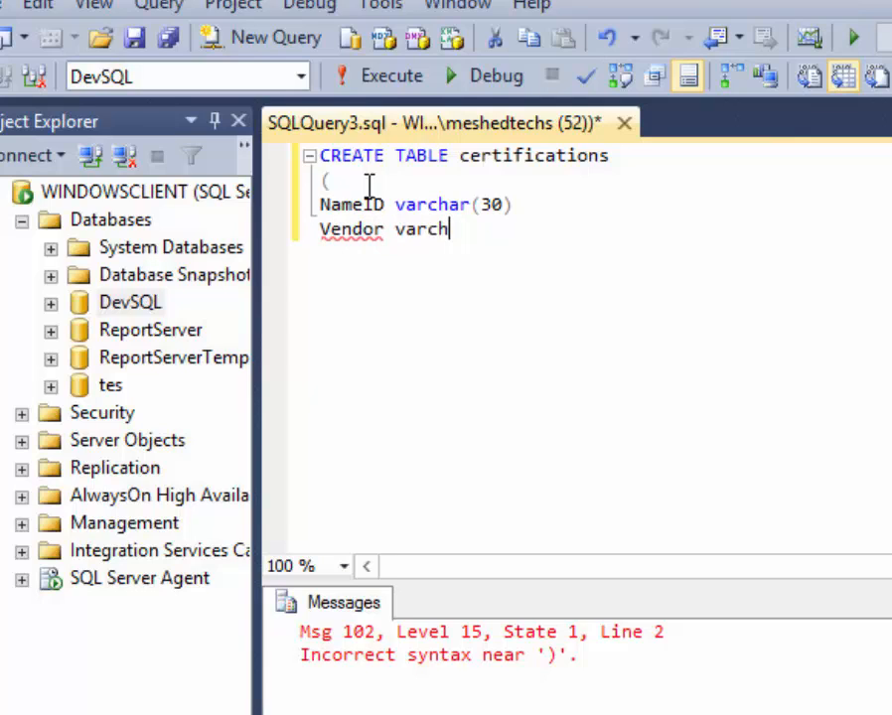
text(ar(30))
key(Return)
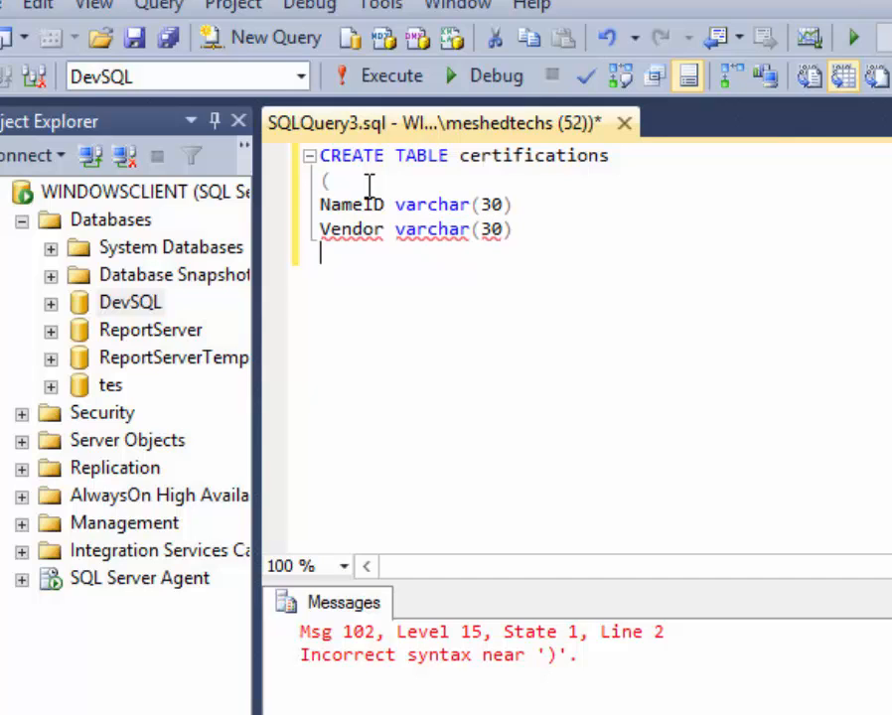
text(Cost va)
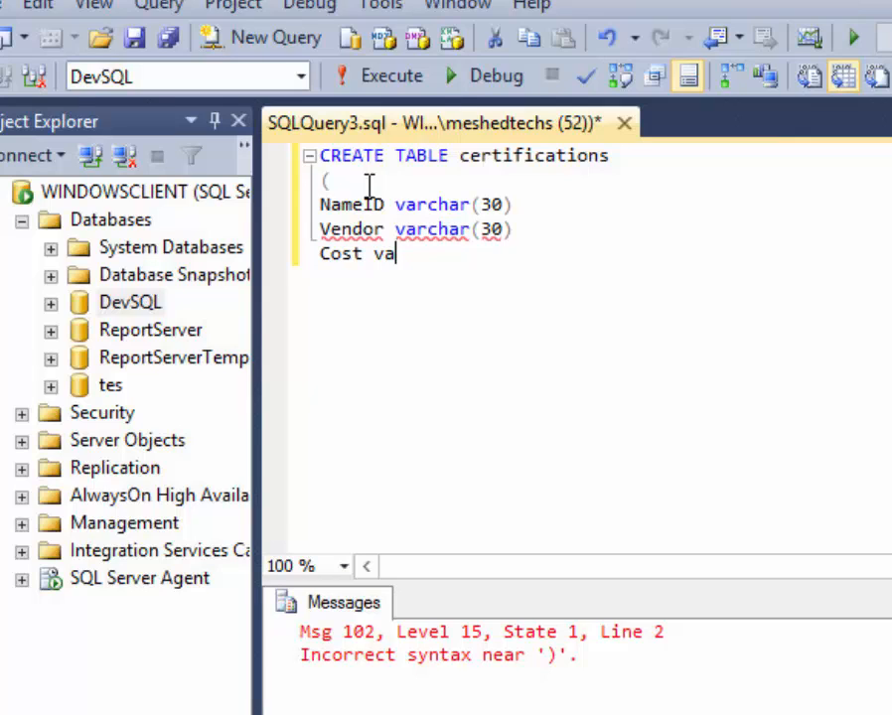
text(rchar)
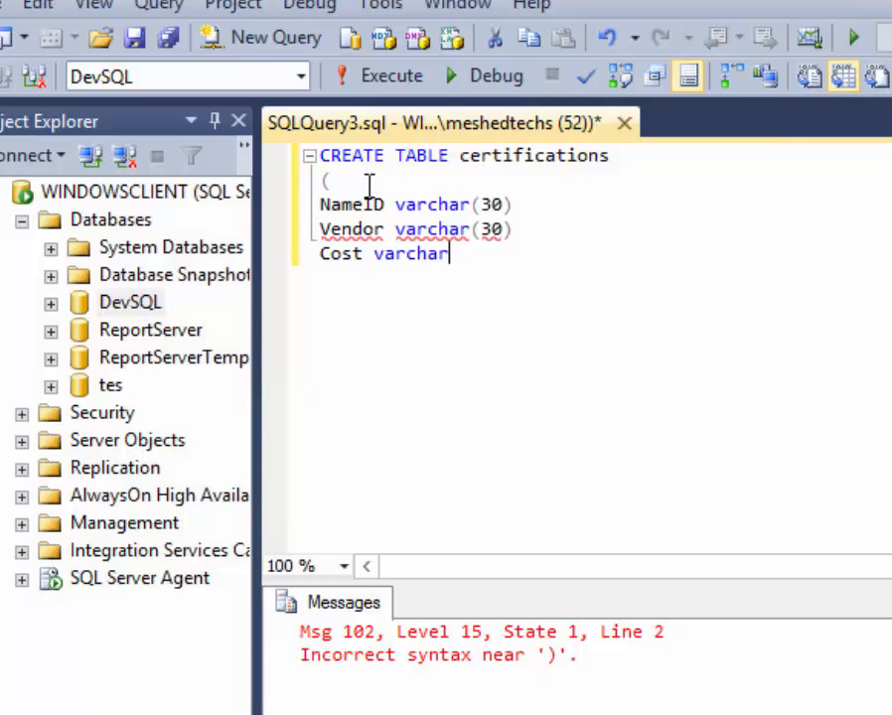
text((3))
key(BackSpace)
text(0))
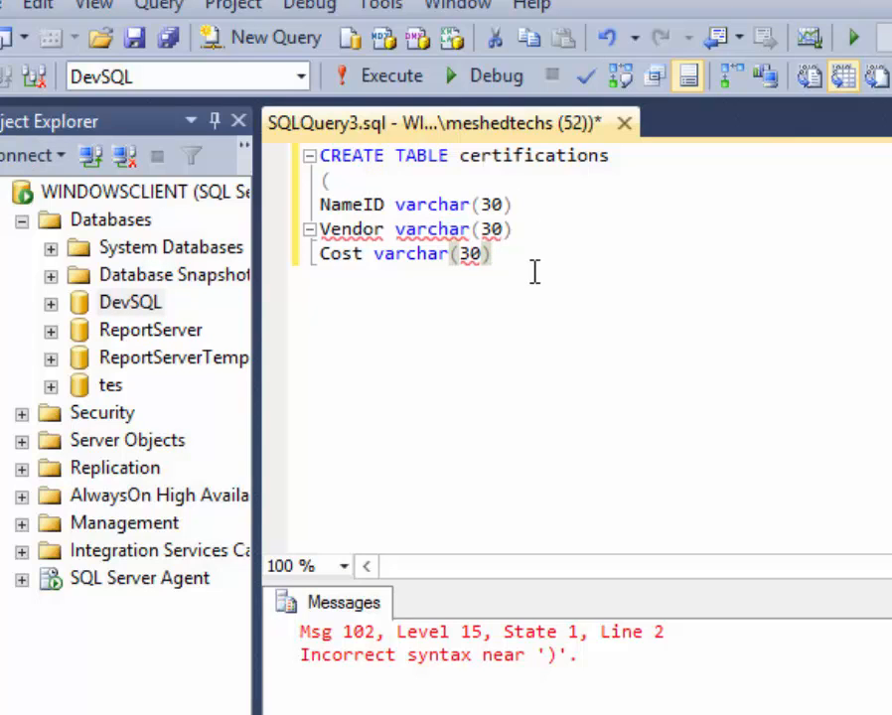
Close the column list with ); and run the statement, which errors near 'Vendor'.
key(Return)
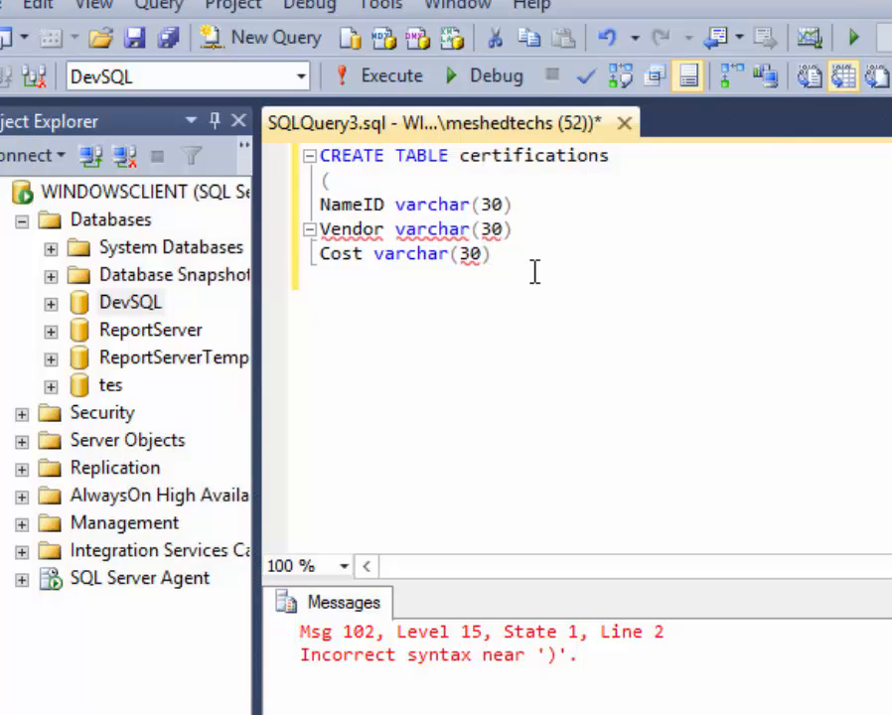
text())
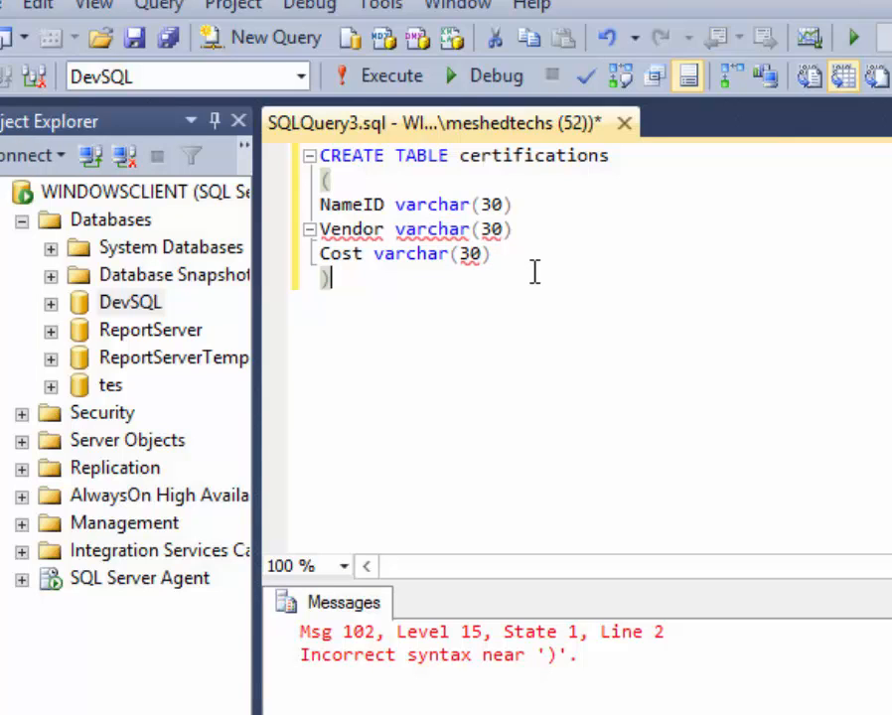
text(;)
key(BackSpace)
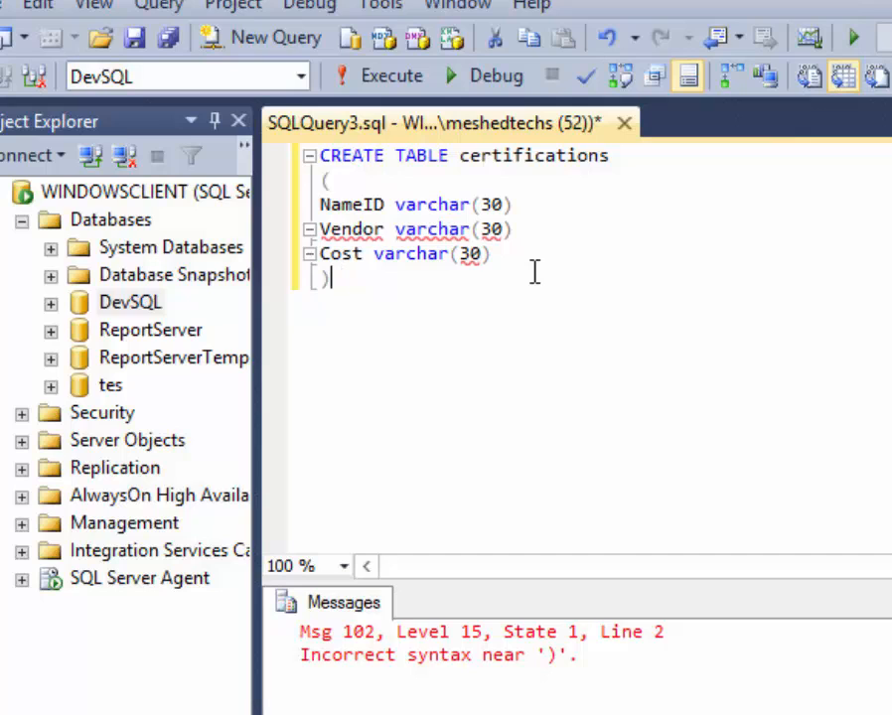
text(;)
key(ctrl+a)
click(364, 81)
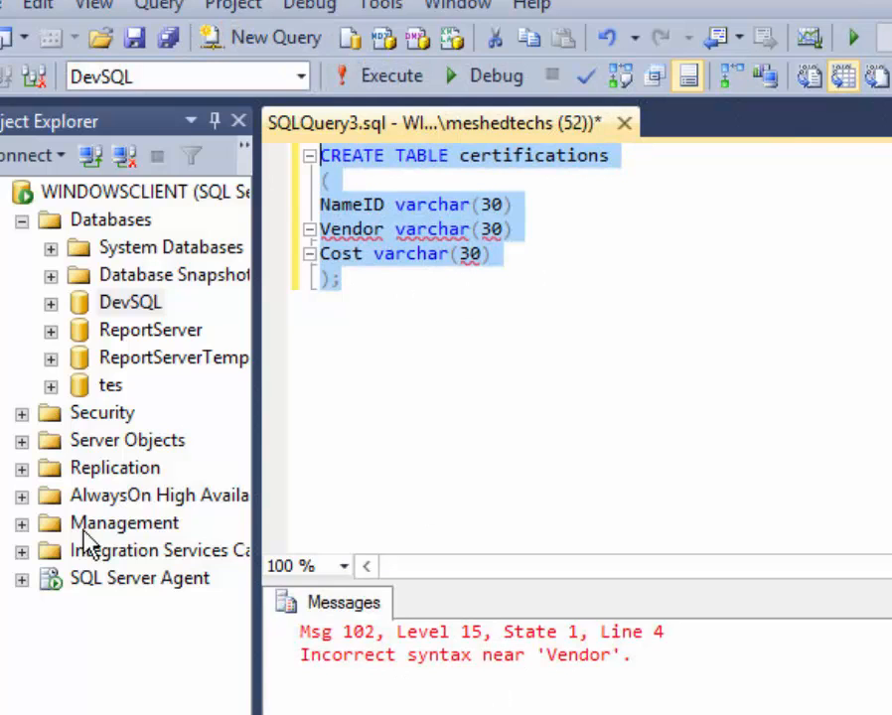
Insert an 'ID int,' column line and shorten NameID to Name.
click(373, 205)
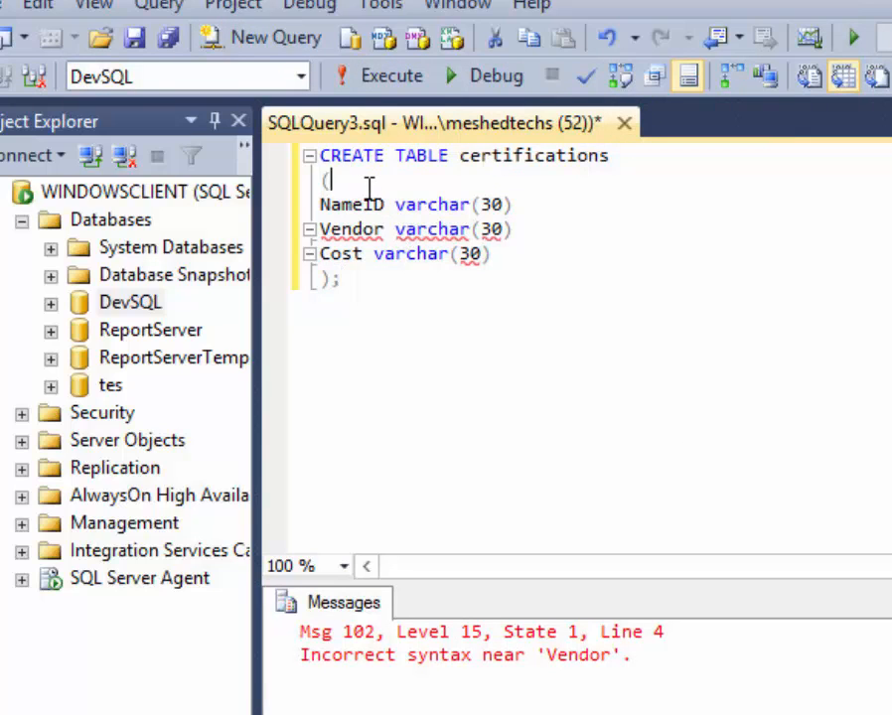
key(Return)
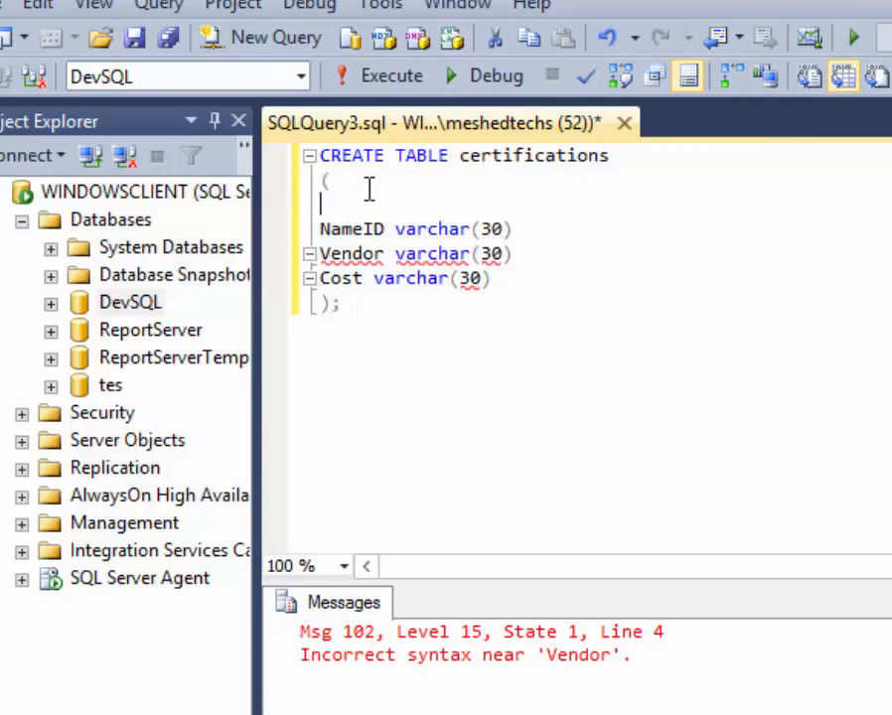
text(ID int,)
key(BackSpace)
key(BackSpace)
key(BackSpace)
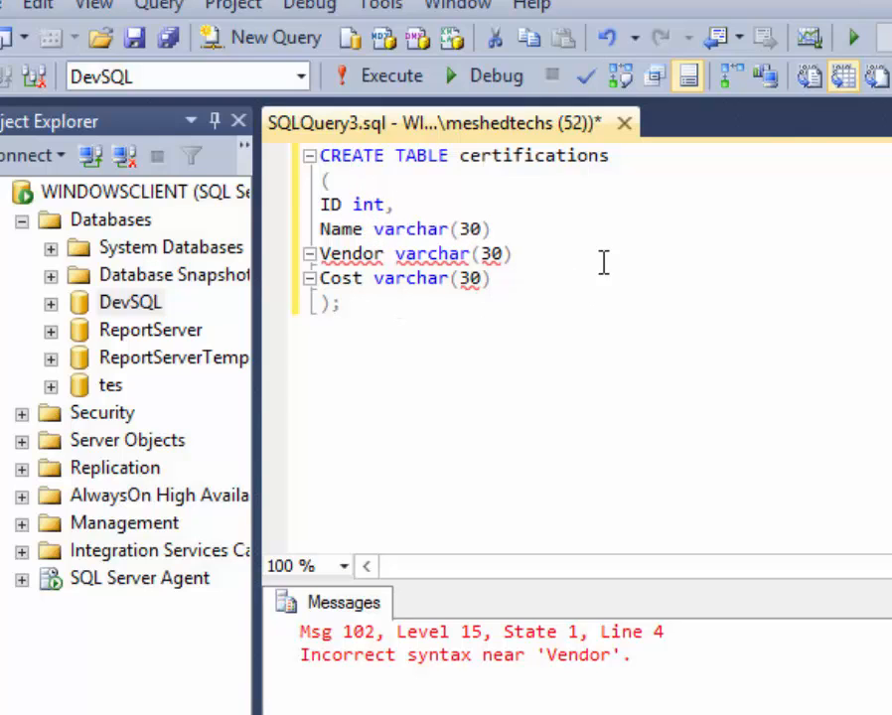
Put commas after the Name, Vendor and Cost lines and run the CREATE TABLE statement.
click(566, 233)
text(,)
click(546, 262)
text(,)
click(520, 278)
text(,)
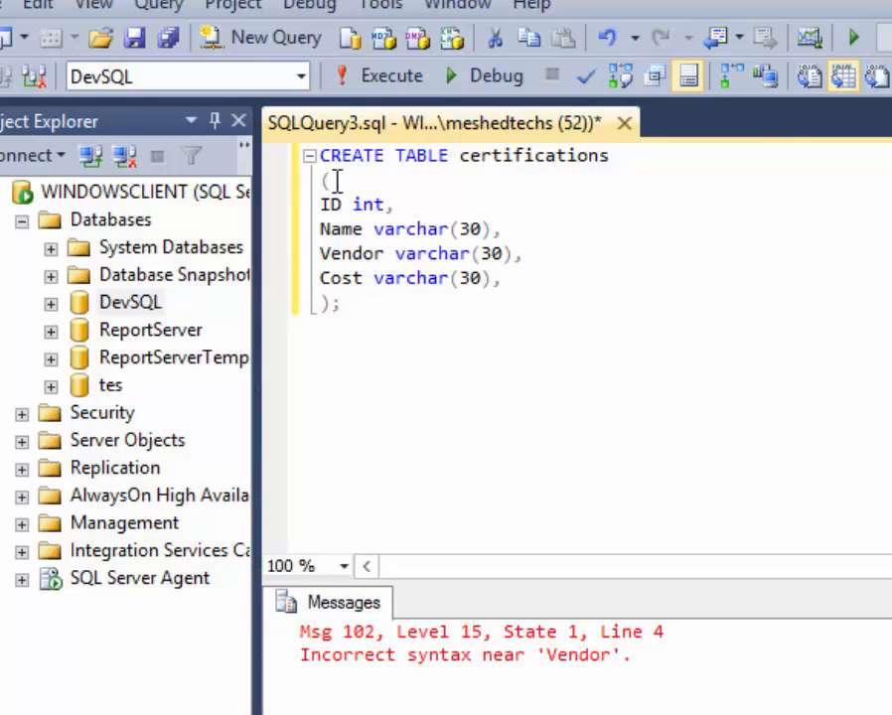
click(384, 306)
drag(384, 306, 275, 139)
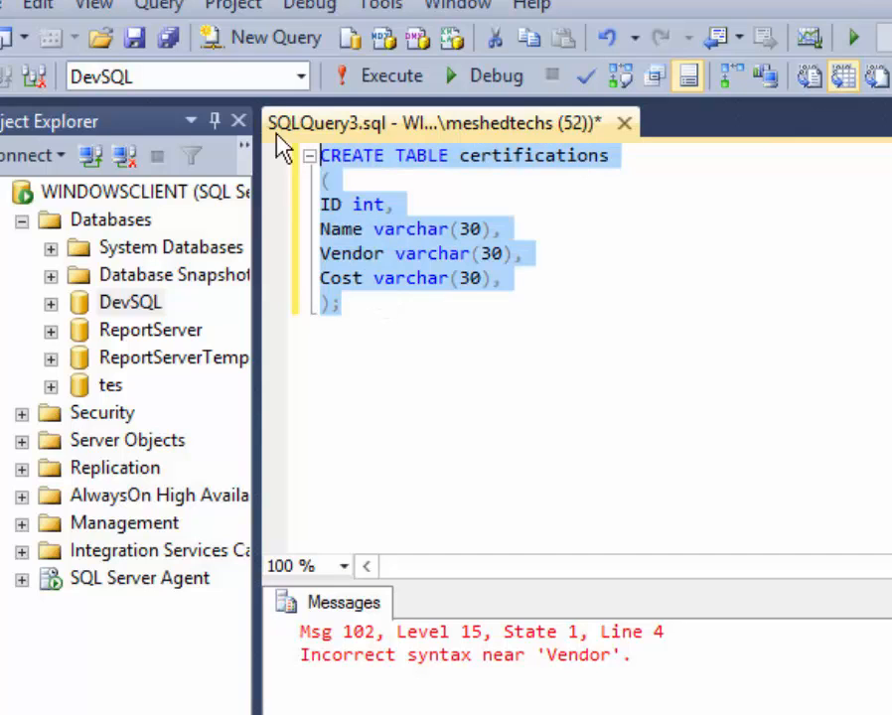
click(366, 75)
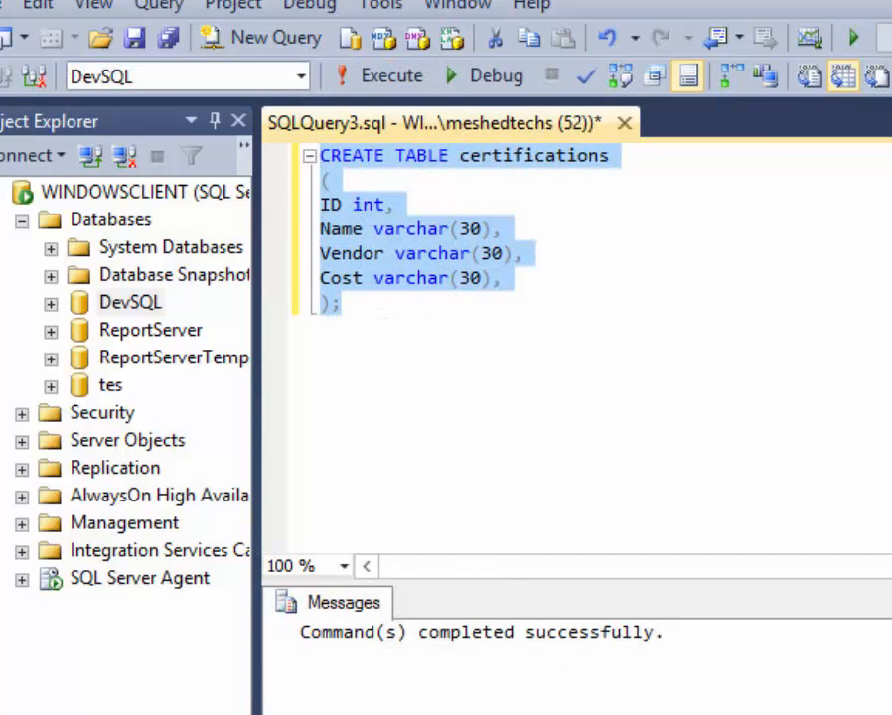
Write the query 'select * from certifications', completing the table name from IntelliSense.
key(Right)
key(Return)
key(Return)
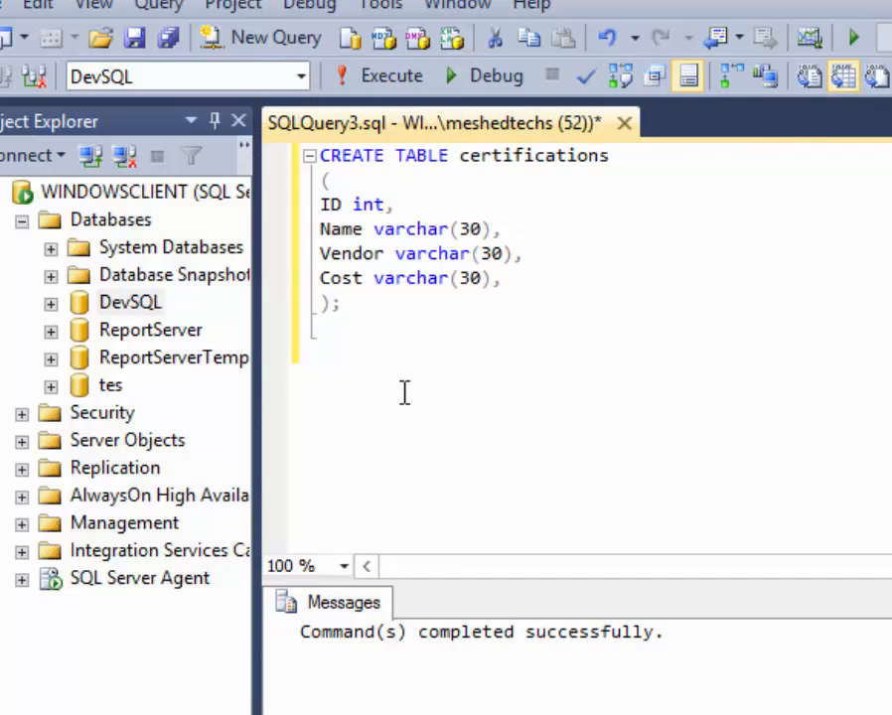
text(select)
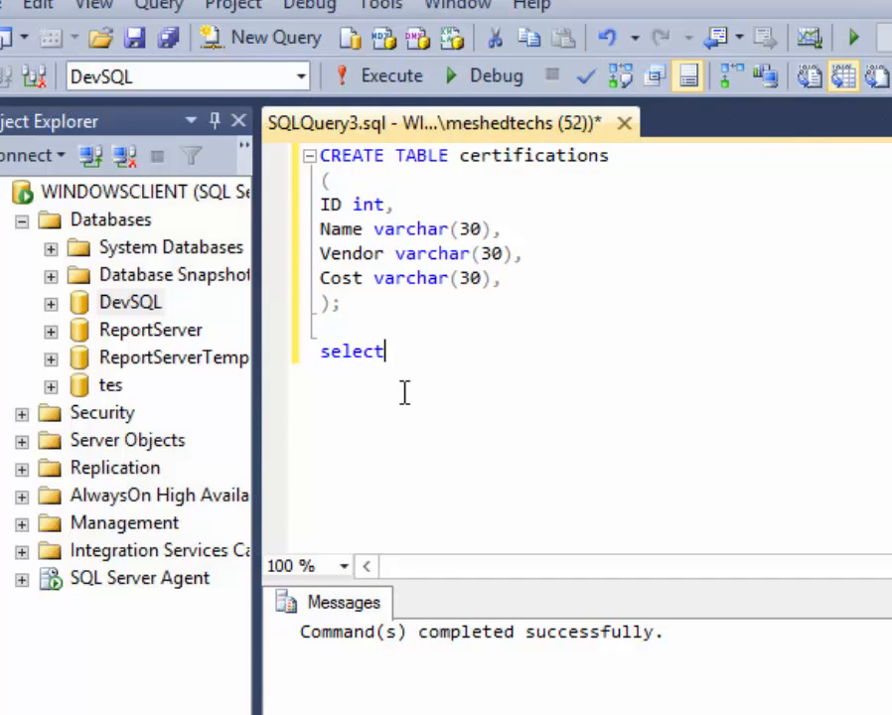
text( * from )
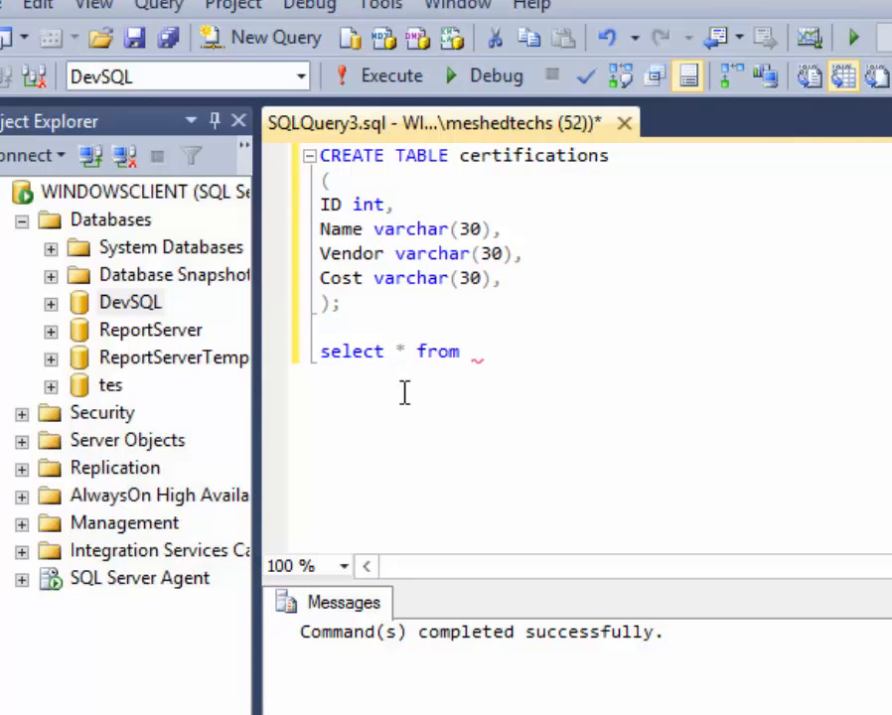
text(certifications)
key(BackSpace)
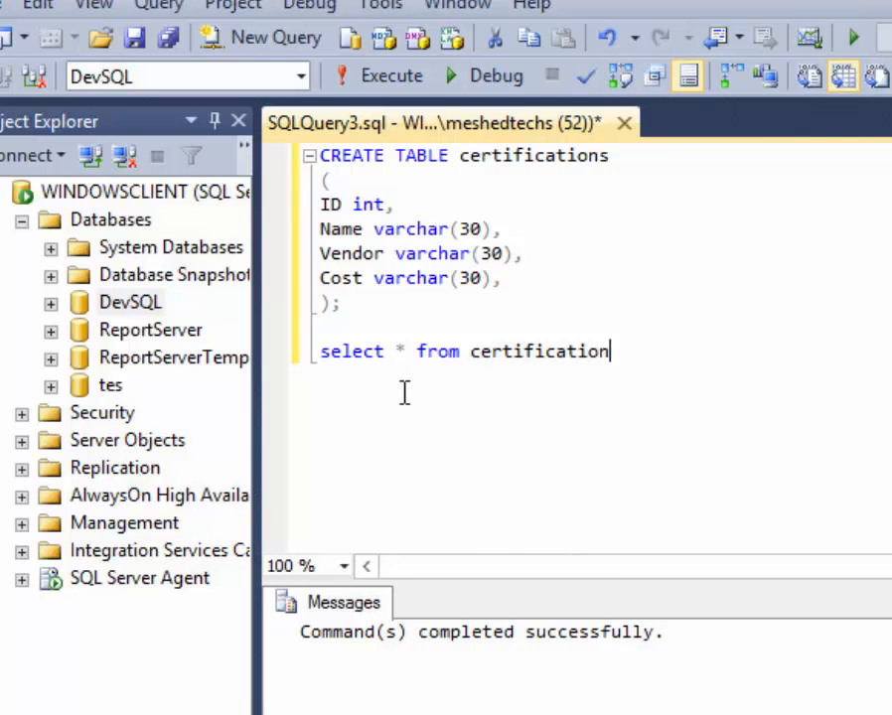
key(BackSpace)
key(BackSpace)
key(BackSpace)
key(BackSpace)
key(BackSpace)
key(BackSpace)
key(BackSpace)
key(BackSpace)
key(BackSpace)
key(BackSpace)
key(BackSpace)
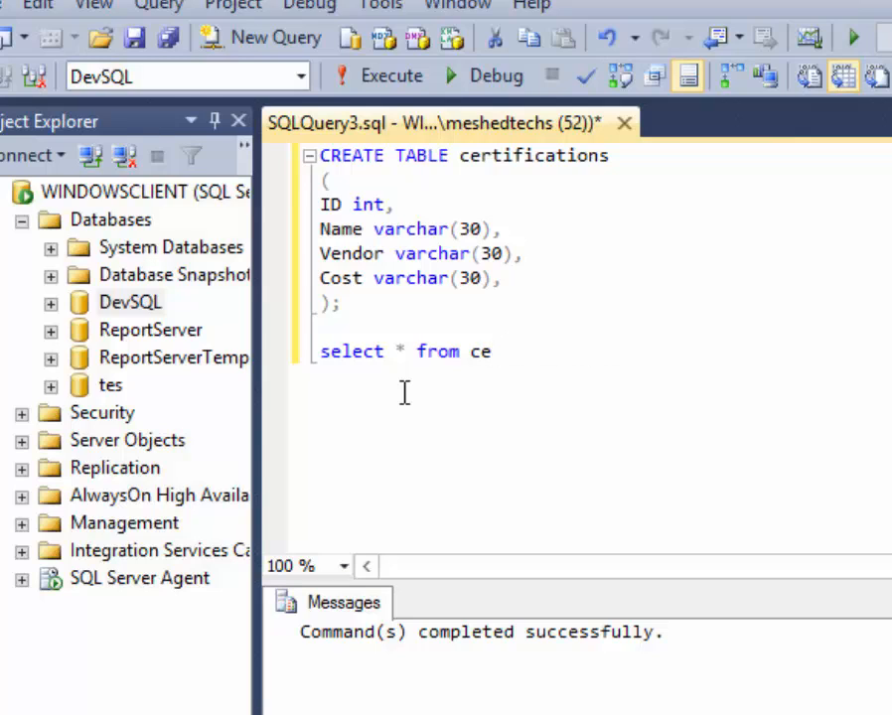
text(r)
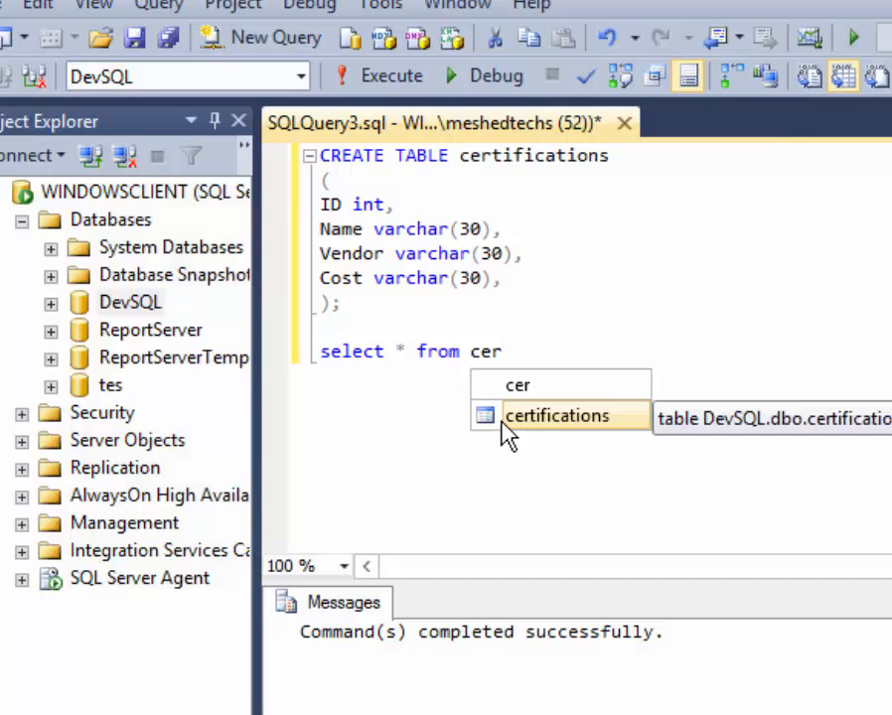
double_click(498, 421)
Run the select query, getting an empty ID, Name, Vendor, Cost result grid.
drag(647, 350, 304, 350)
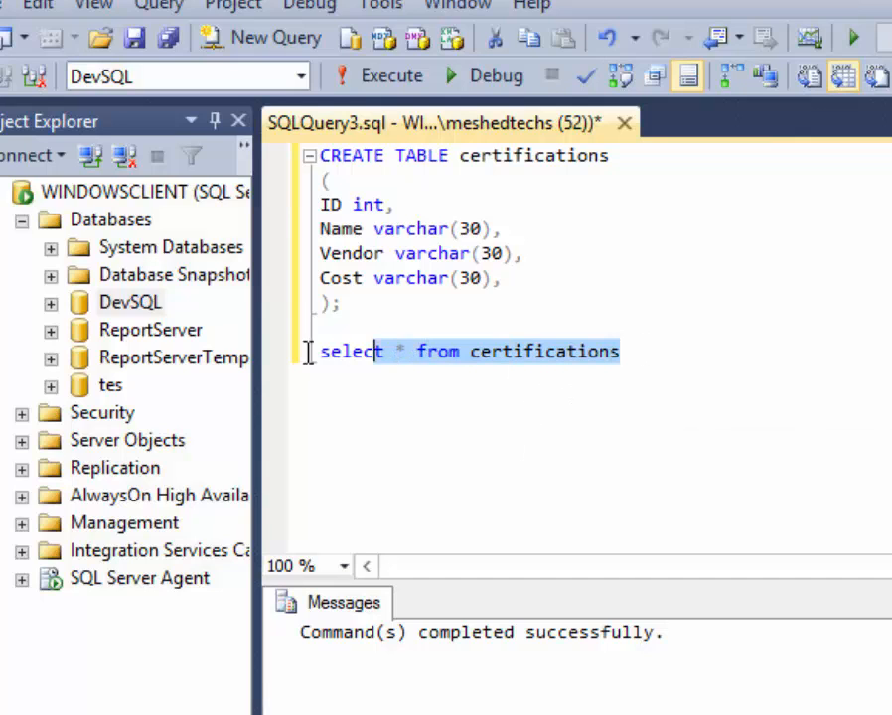
click(381, 75)
click(440, 697)
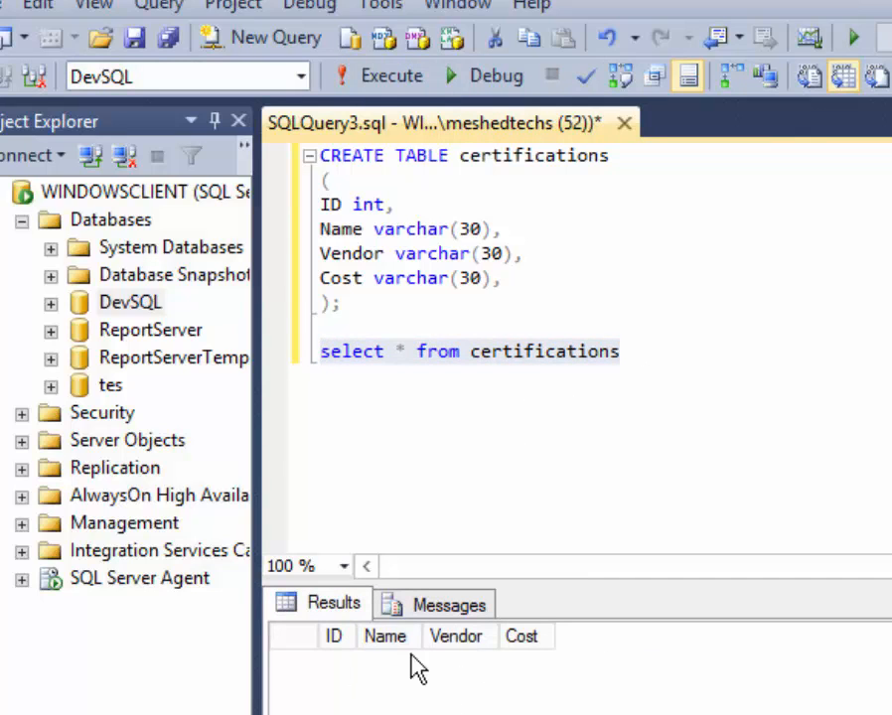
click(51, 303)
Expand DevSQL's Tables and open dbo.certifications with Edit Top 200 Rows.
click(80, 359)
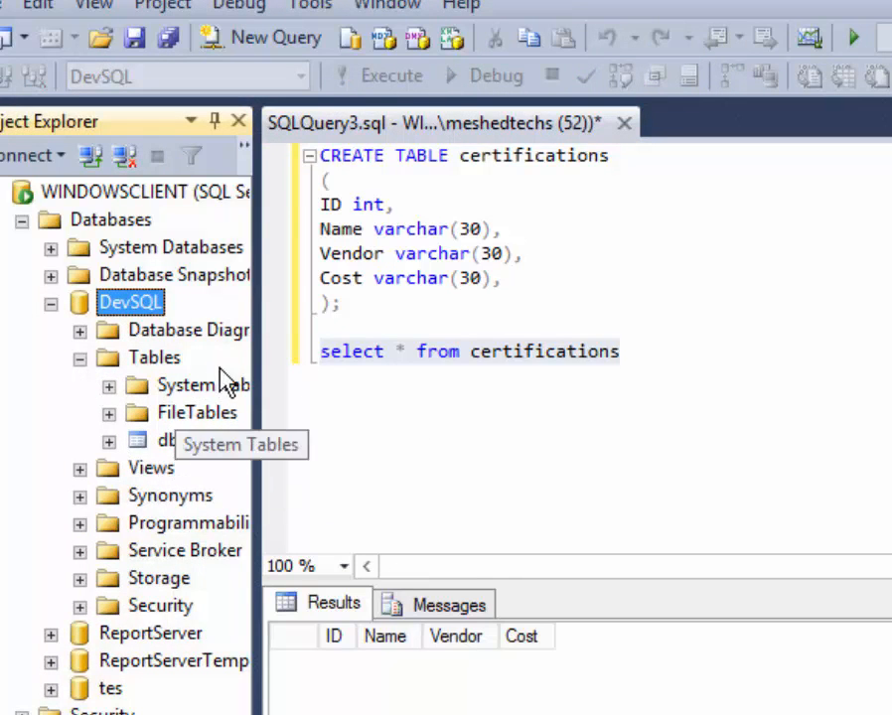
drag(256, 342, 363, 334)
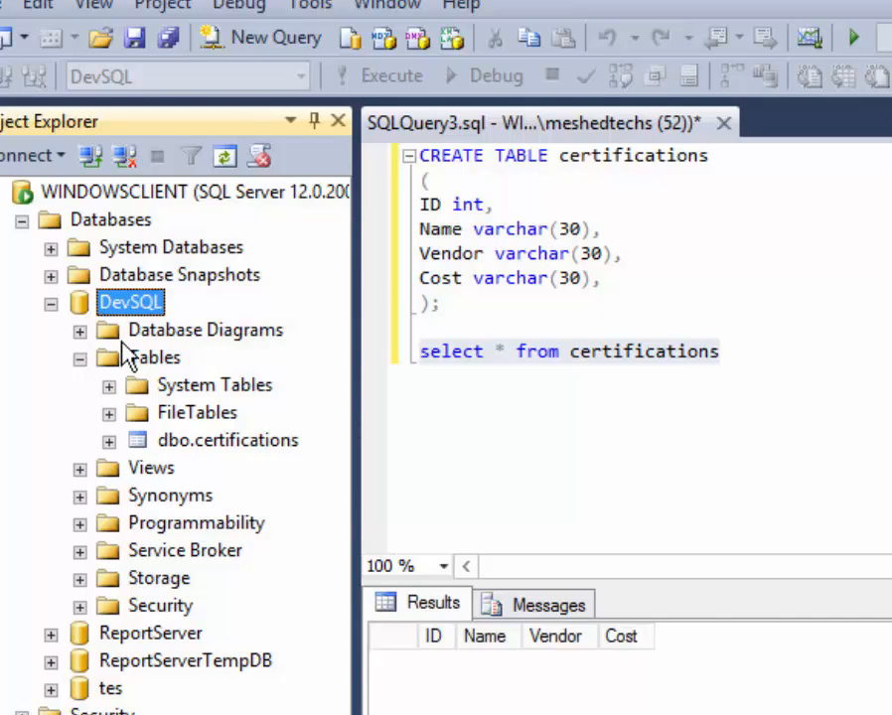
right_click(216, 447)
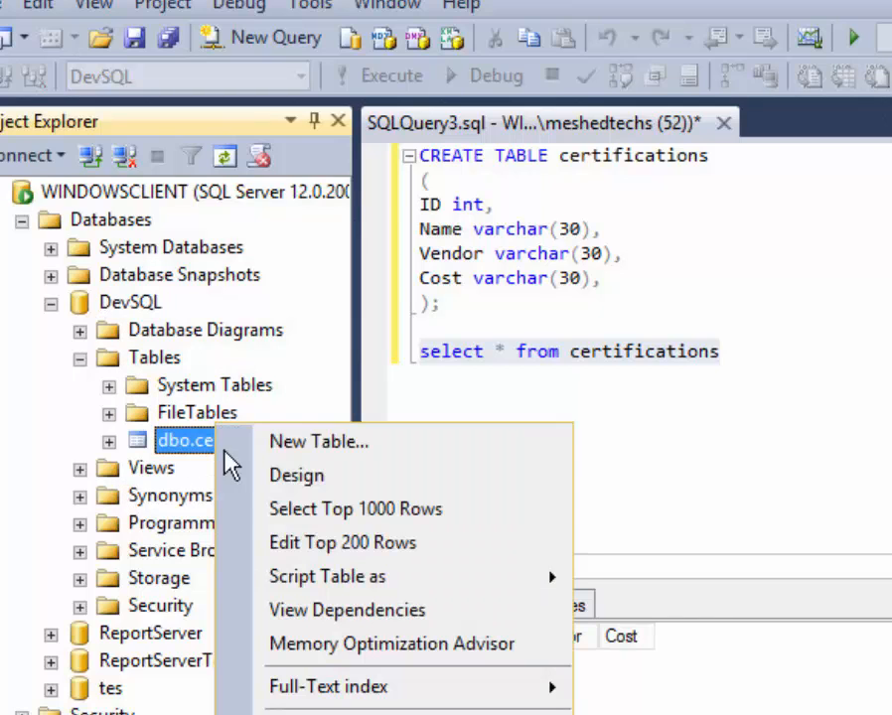
click(335, 544)
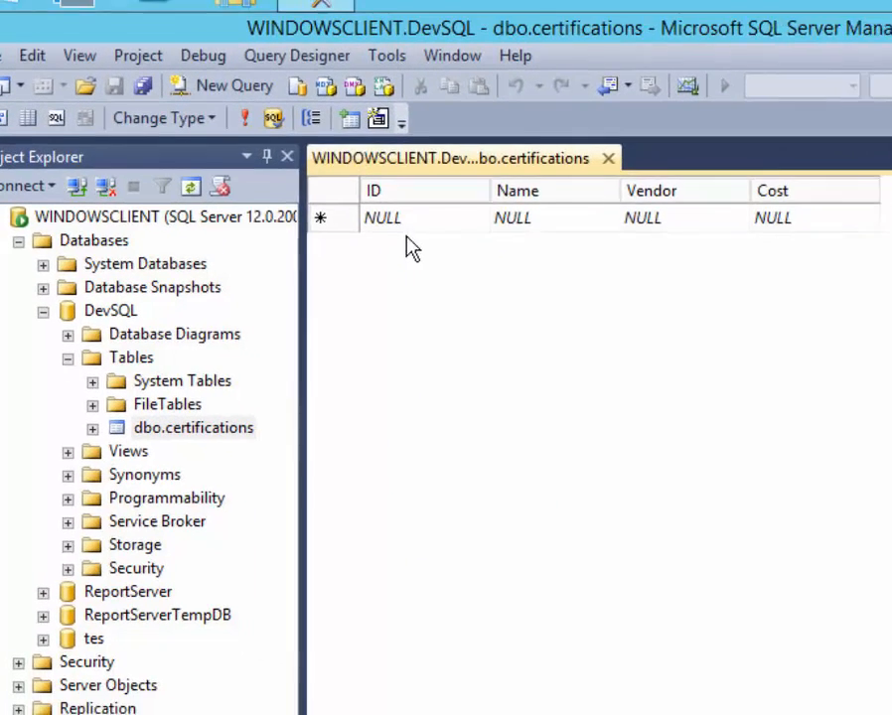
Enter the first row: ID 1, name CCNA, vendor Cisco, cost 250.
click(446, 218)
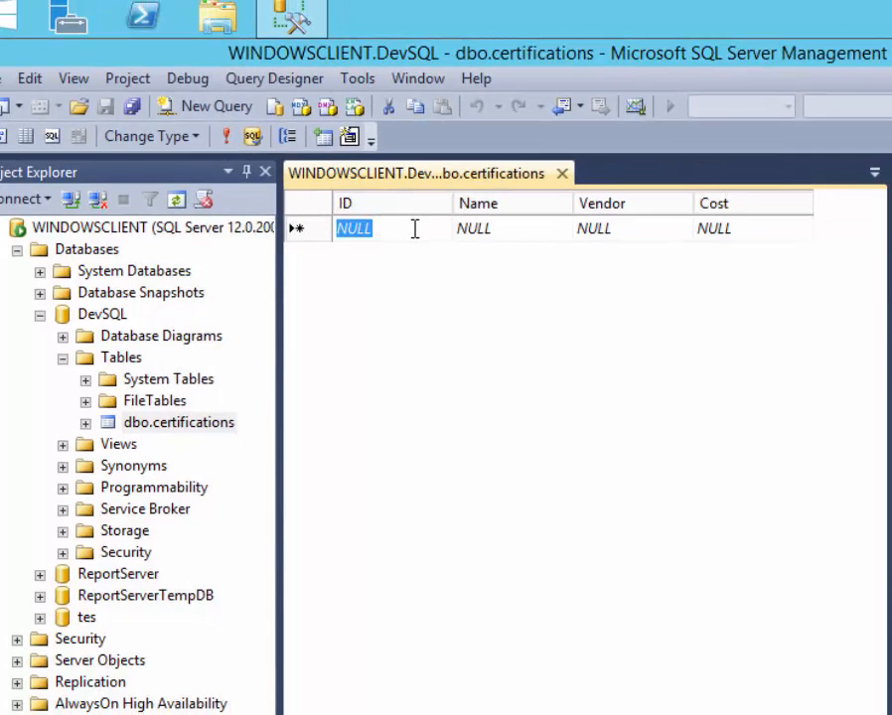
text(1)
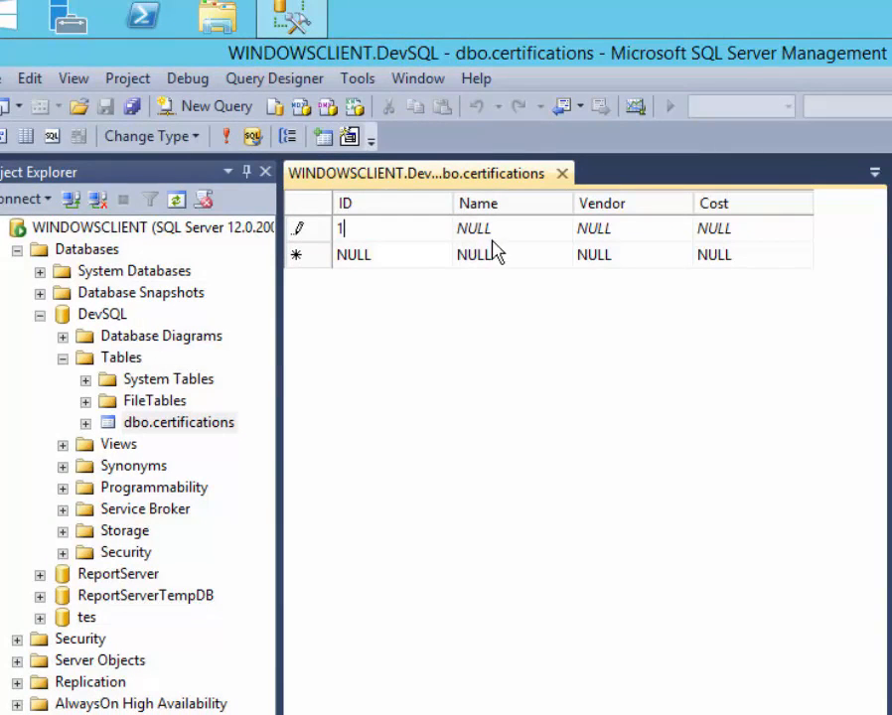
click(493, 230)
click(496, 252)
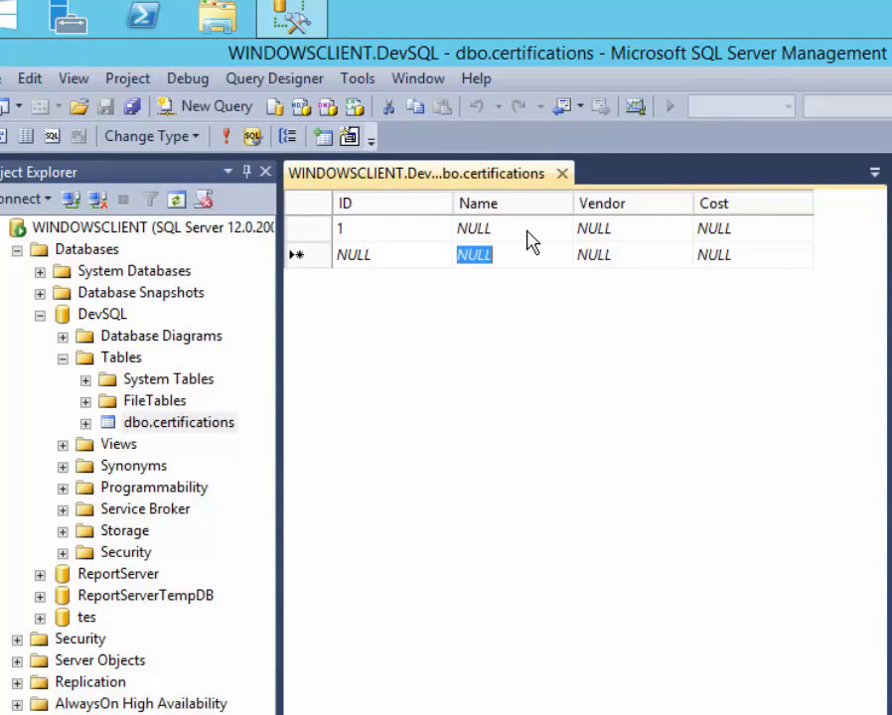
click(606, 228)
click(531, 228)
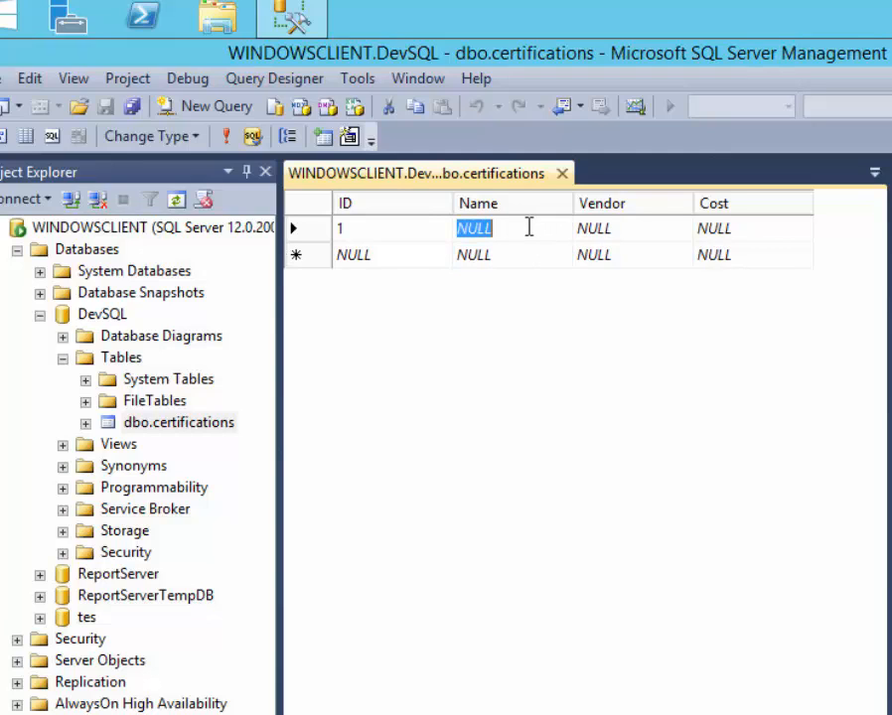
text(CC)
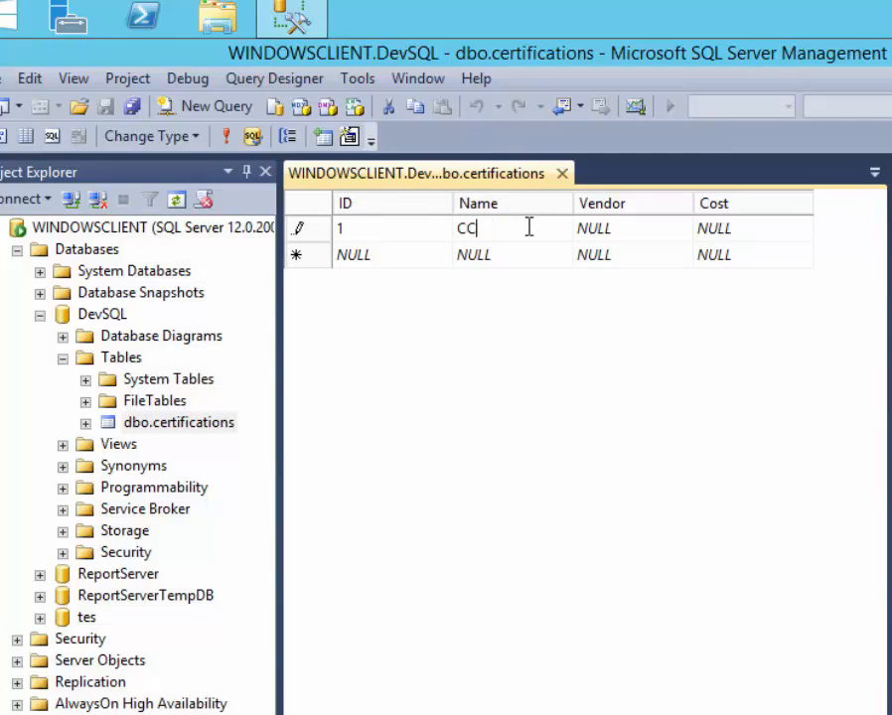
text(NA)
key(Return)
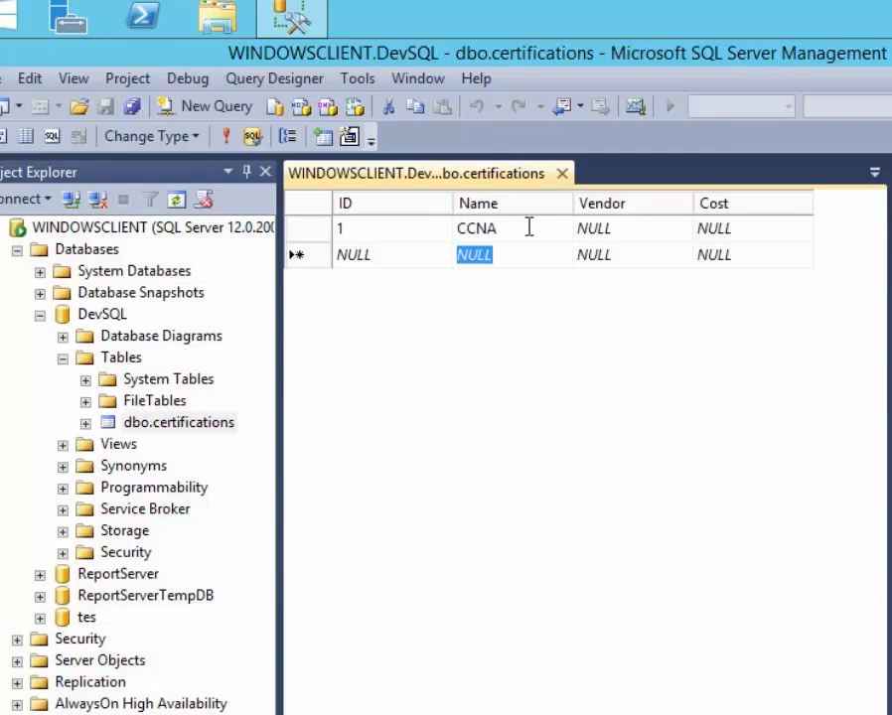
key(Up)
key(Right)
text(Cisco)
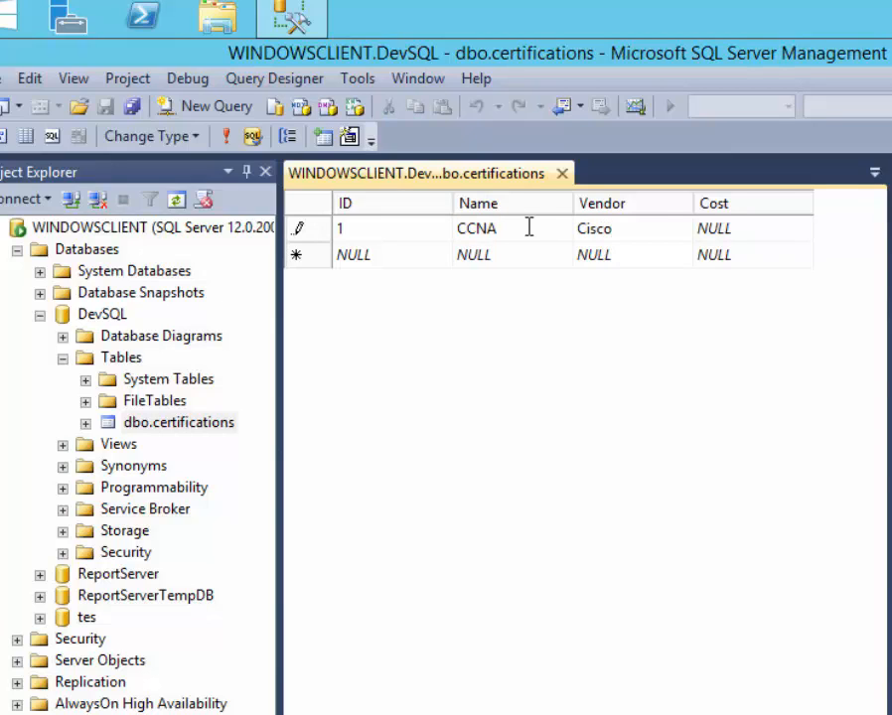
key(Return)
key(Tab)
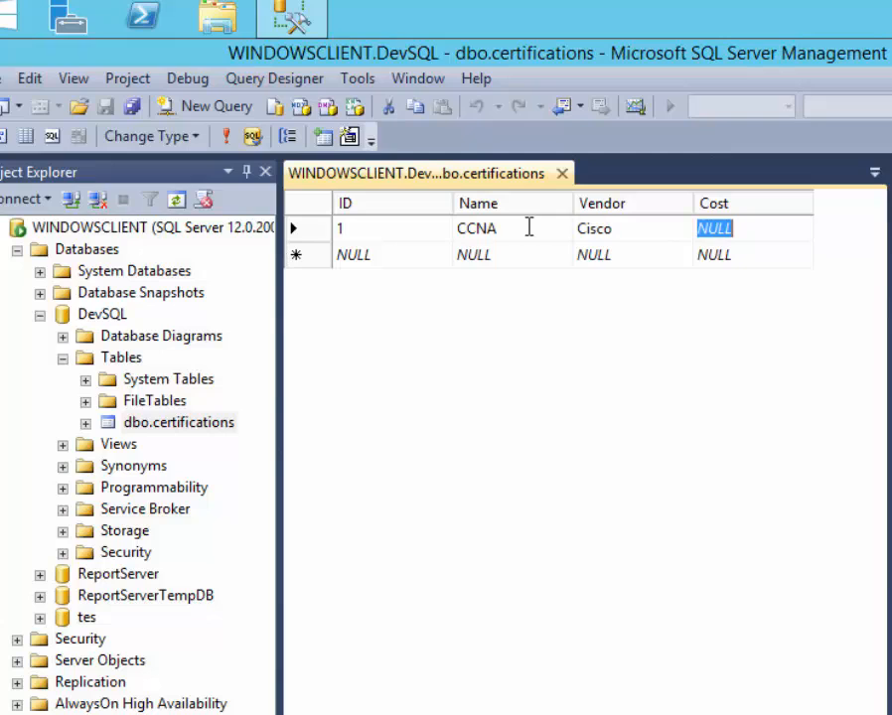
text(250)
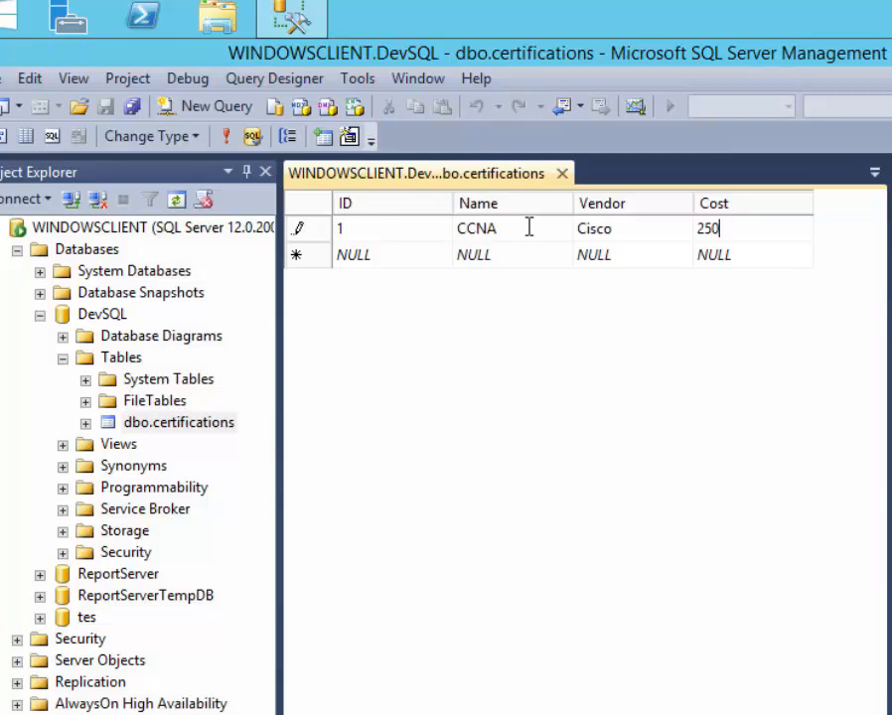
key(Down)
Enter the second row: ID 2, name CCNP, vendor Cisco, cost 600.
key(Left)
key(Left)
key(Left)
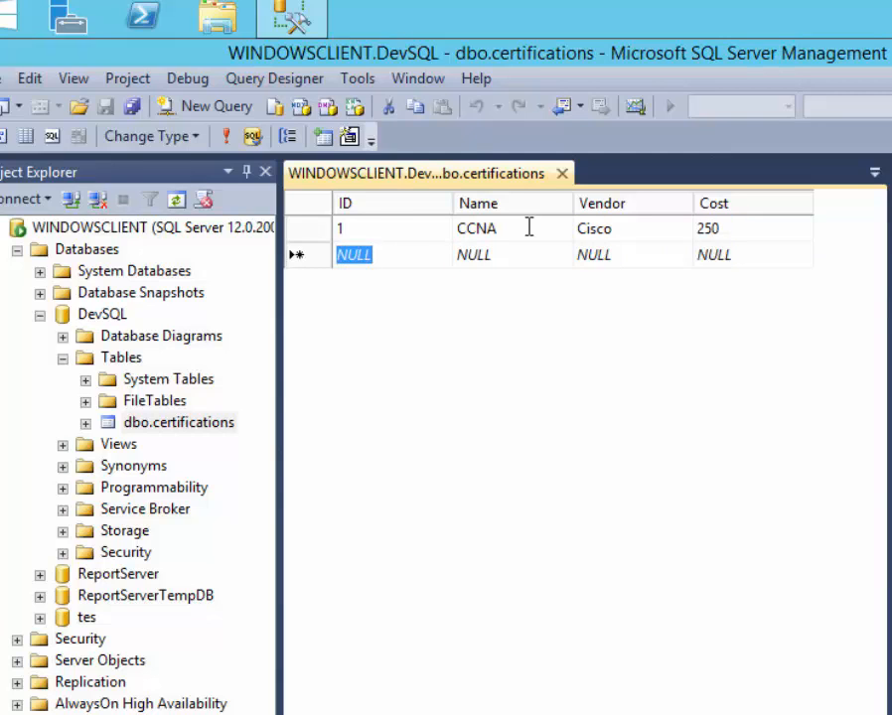
text(2)
key(Tab)
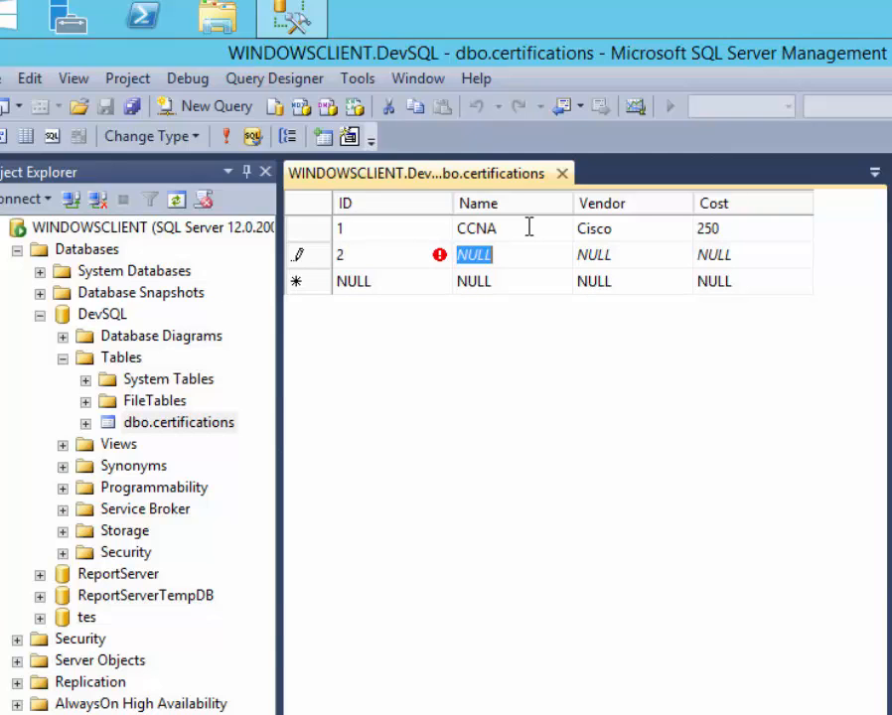
text(CCNP)
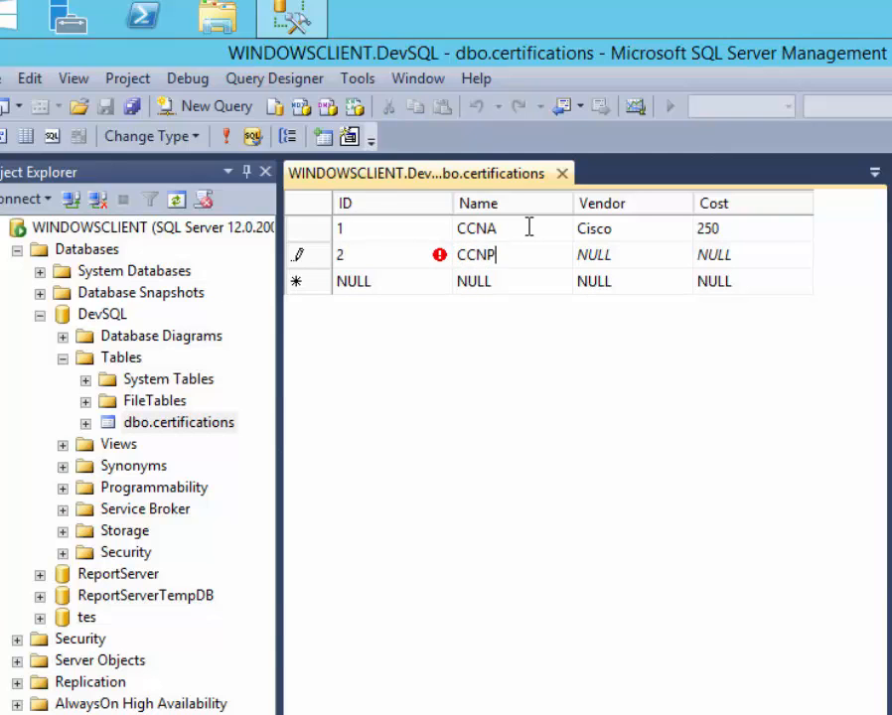
key(Down)
key(Up)
key(Tab)
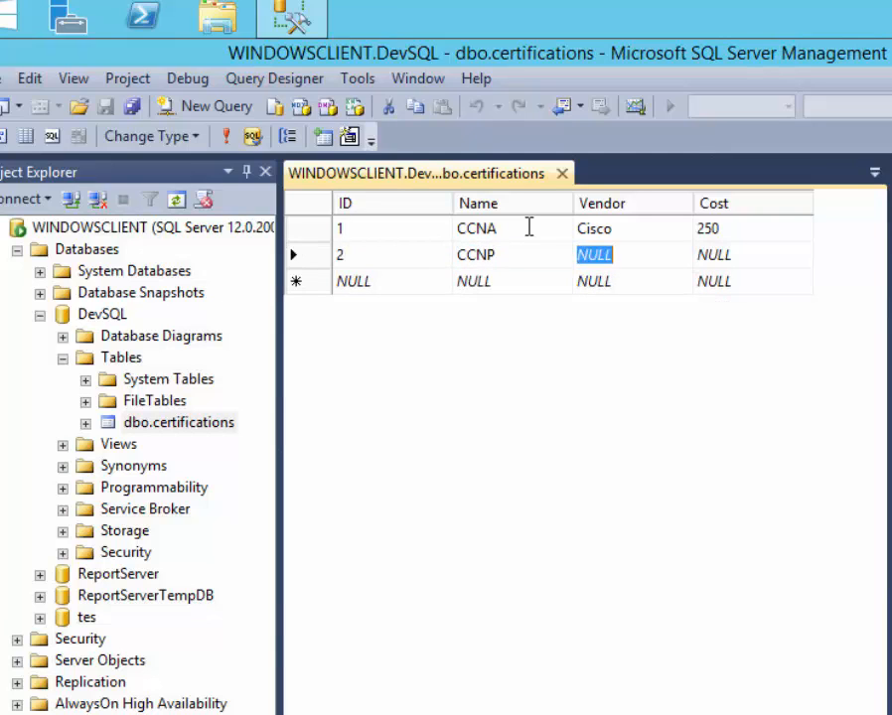
text(CIsco)
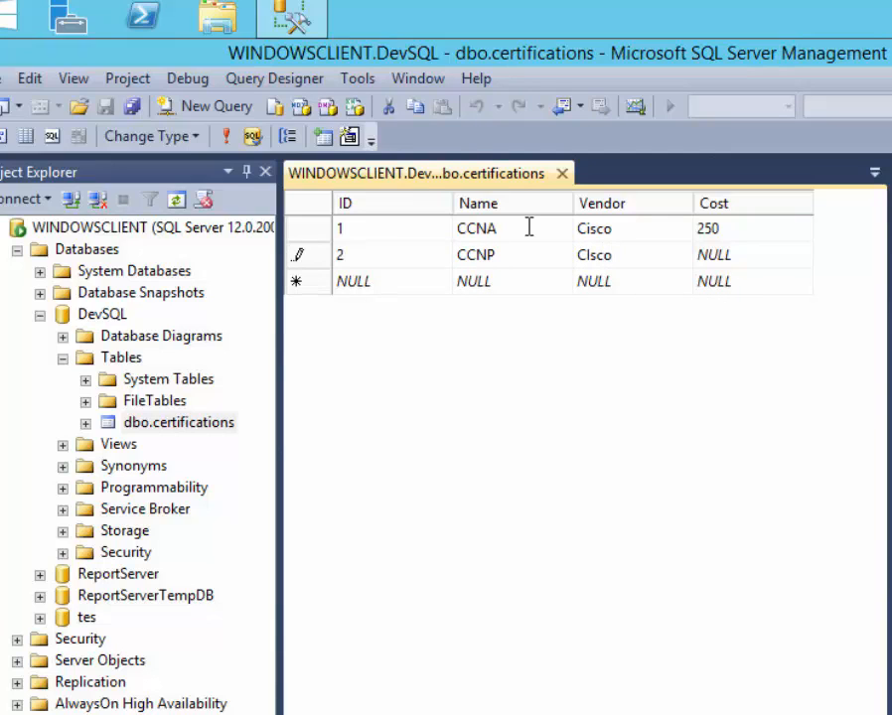
key(Tab)
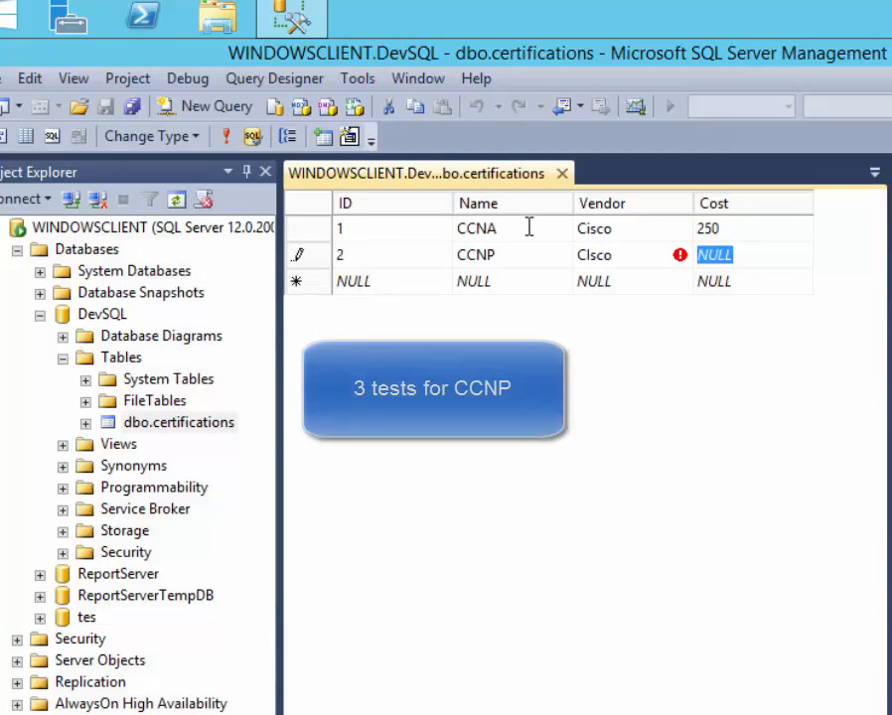
key(shift+Tab)
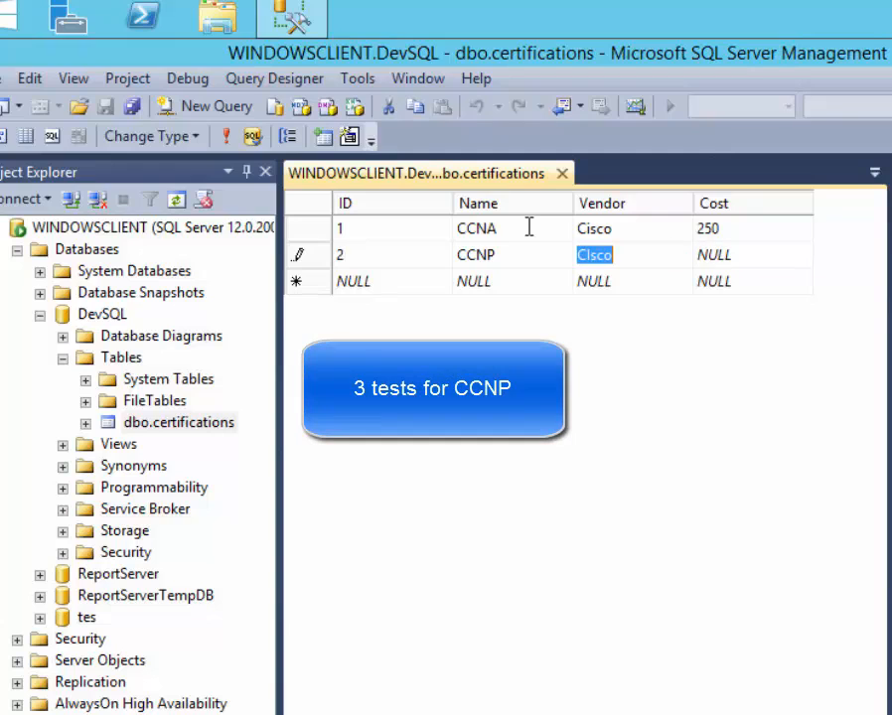
text(Cisco)
key(Tab)
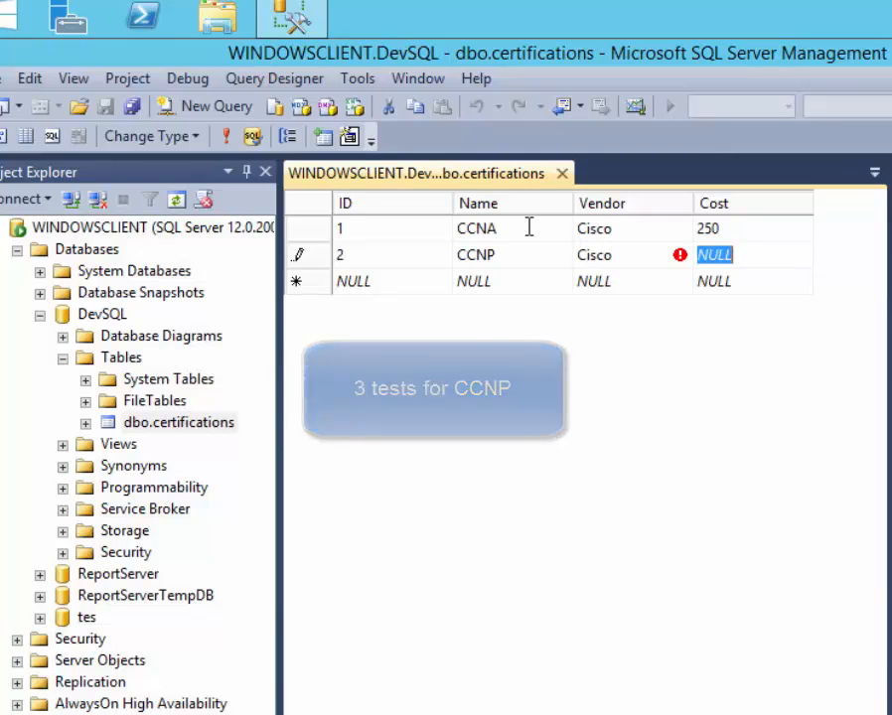
text(600)
key(Return)
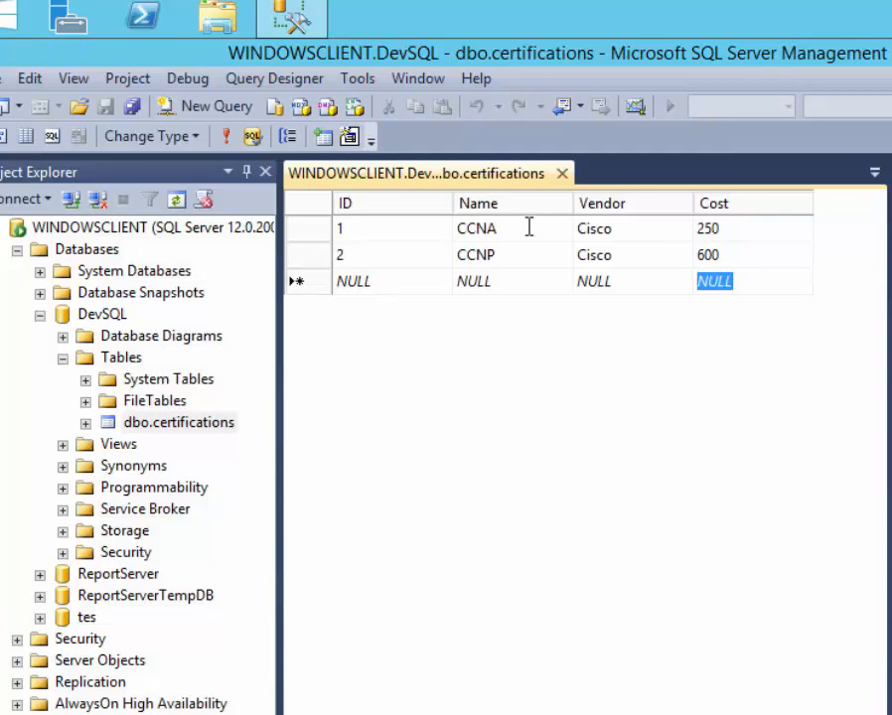
key(Left)
key(Left)
key(Left)
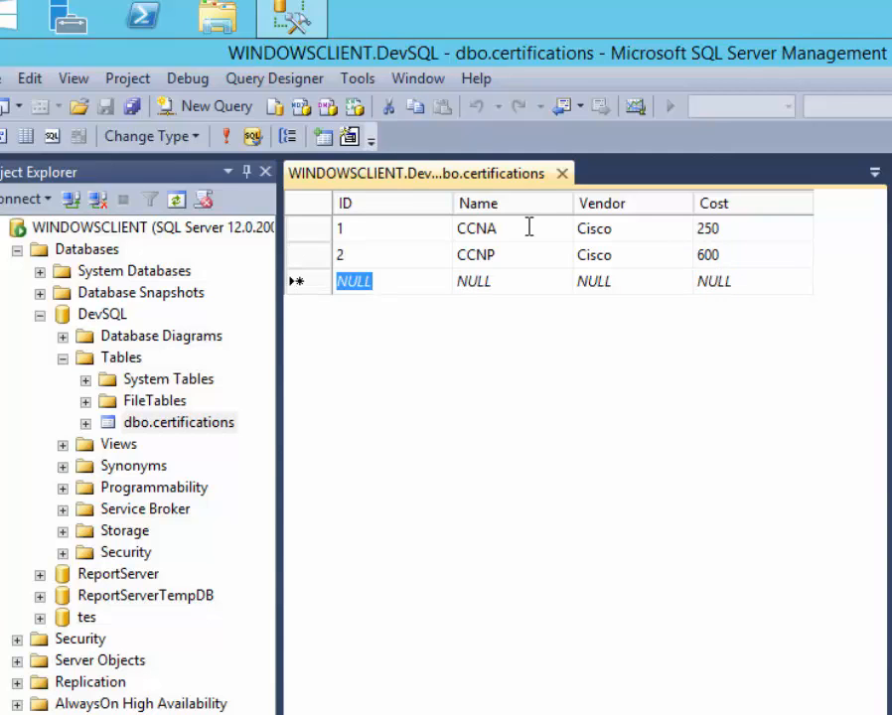
Start the third row with ID 3 and name CCIE.
text(3)
key(Tab)
key(Tab)
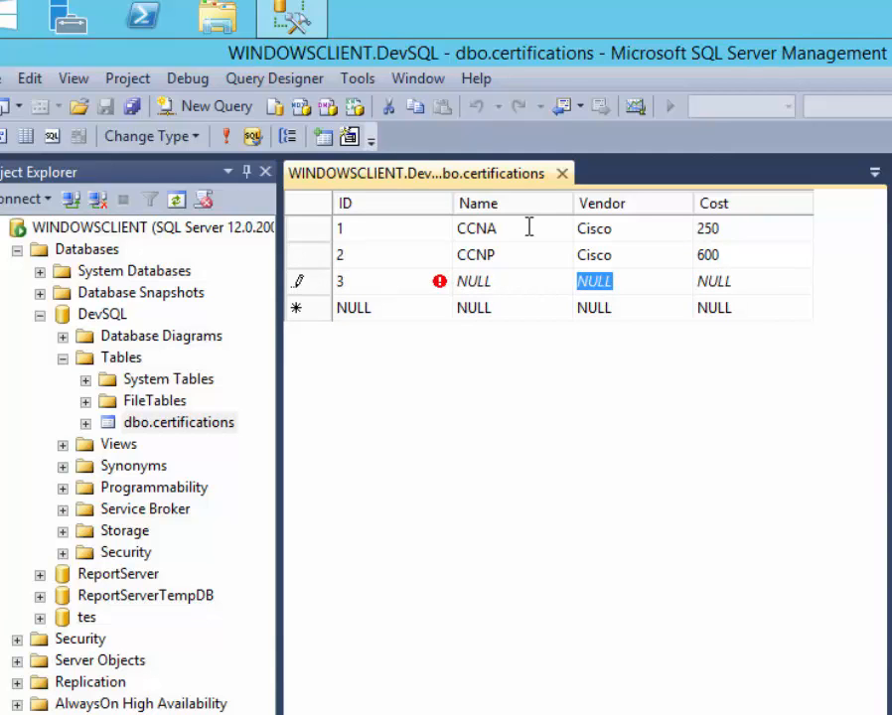
key(Left)
text(CICOIE)
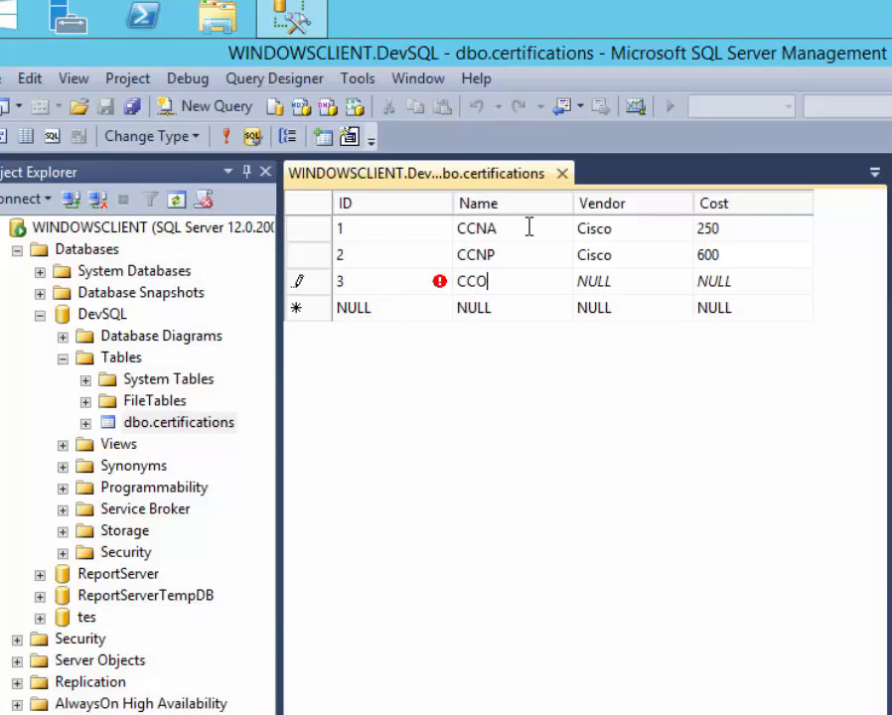
key(BackSpace)
key(BackSpace)
key(BackSpace)
text(I)
text(|O\\\)
key(BackSpace)
key(BackSpace)
key(BackSpace)
key(BackSpace)
key(BackSpace)
text(IE)
key(Return)
Give the third row vendor Cisco and cost 1815.
key(Up)
key(Right)
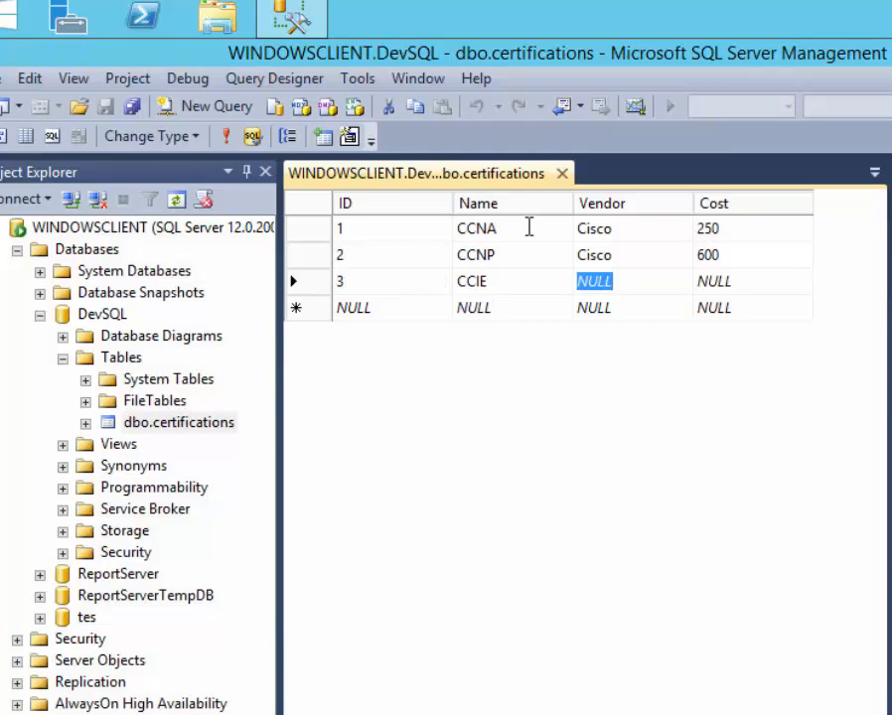
text(Cisco)
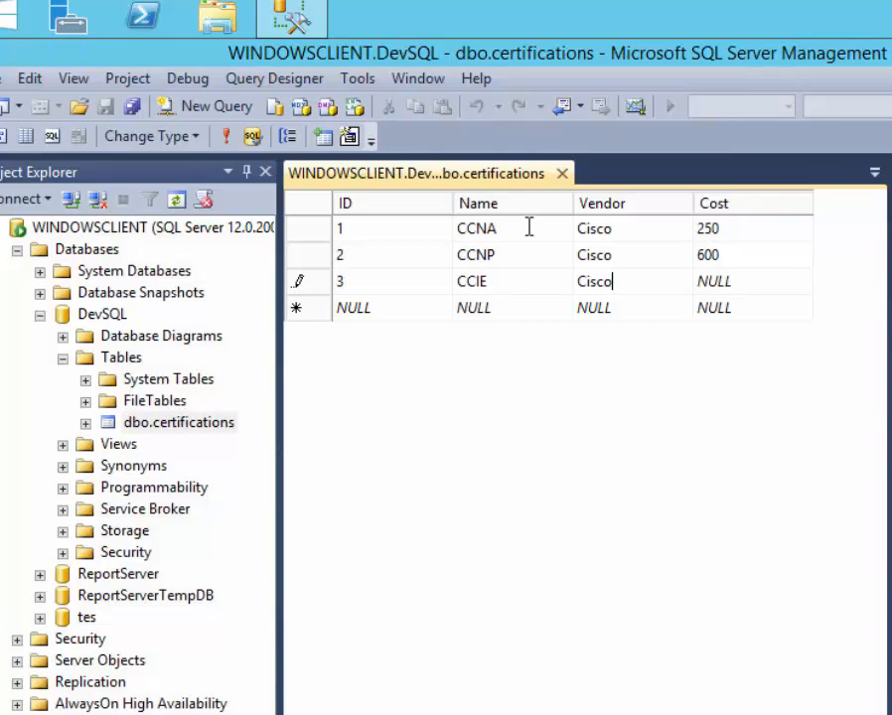
key(Return)
key(Up)
key(Right)
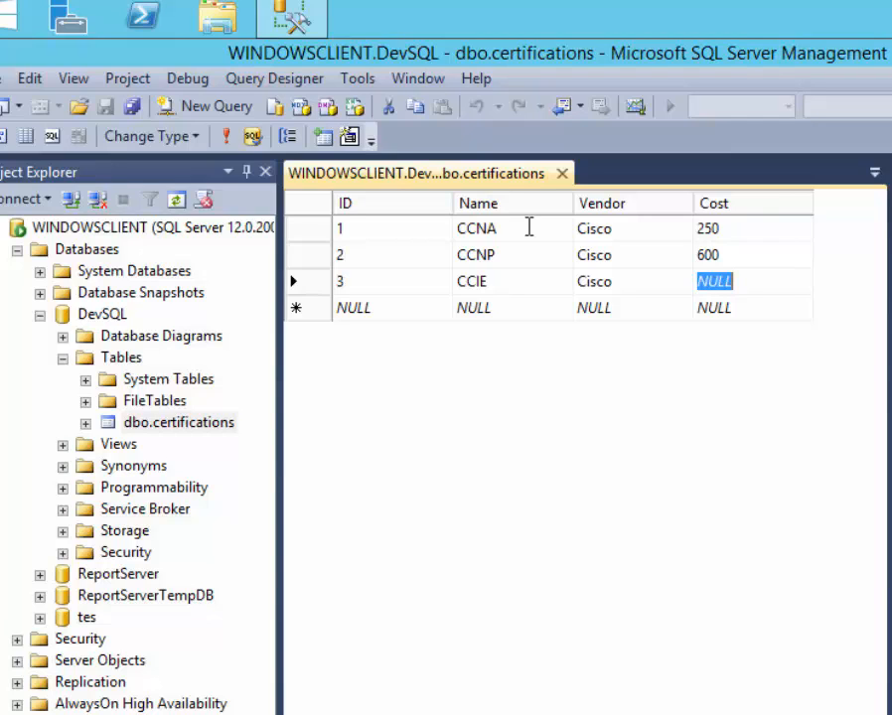
text(1)
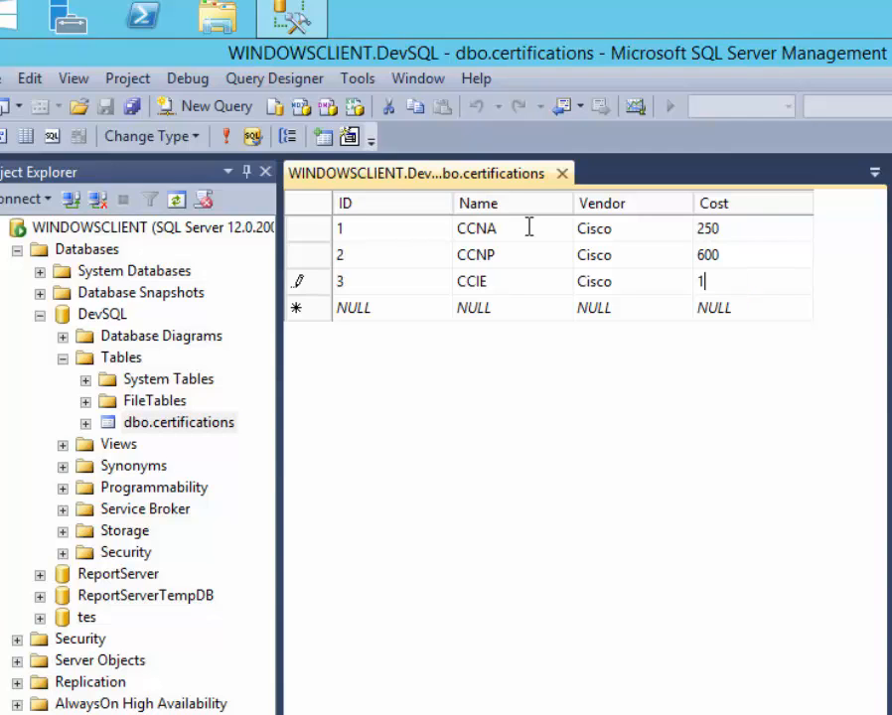
text(815)
key(Return)
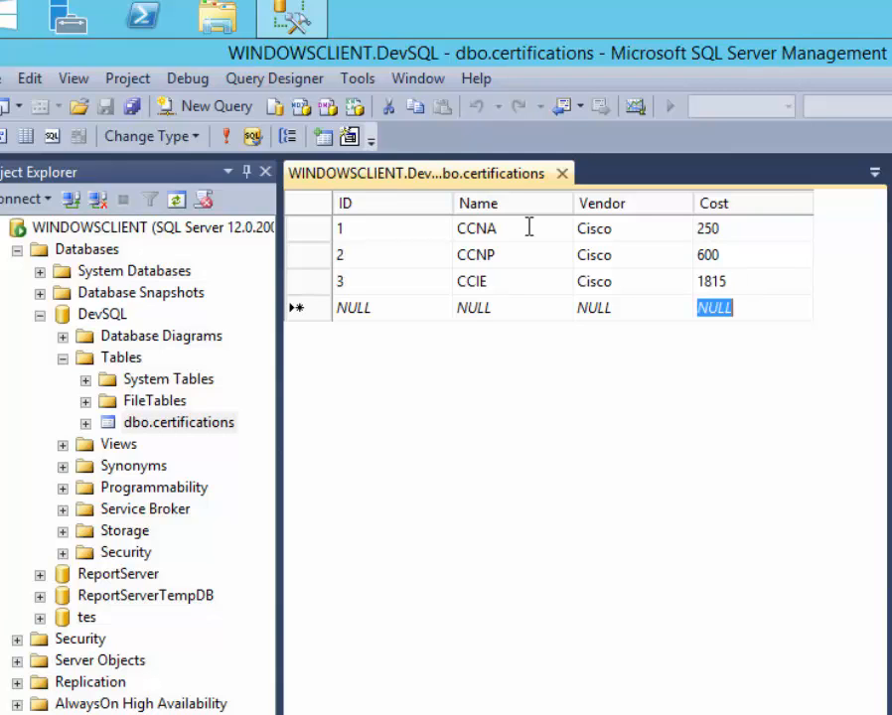
key(shift+Tab)
key(shift+Tab)
key(shift+Tab)
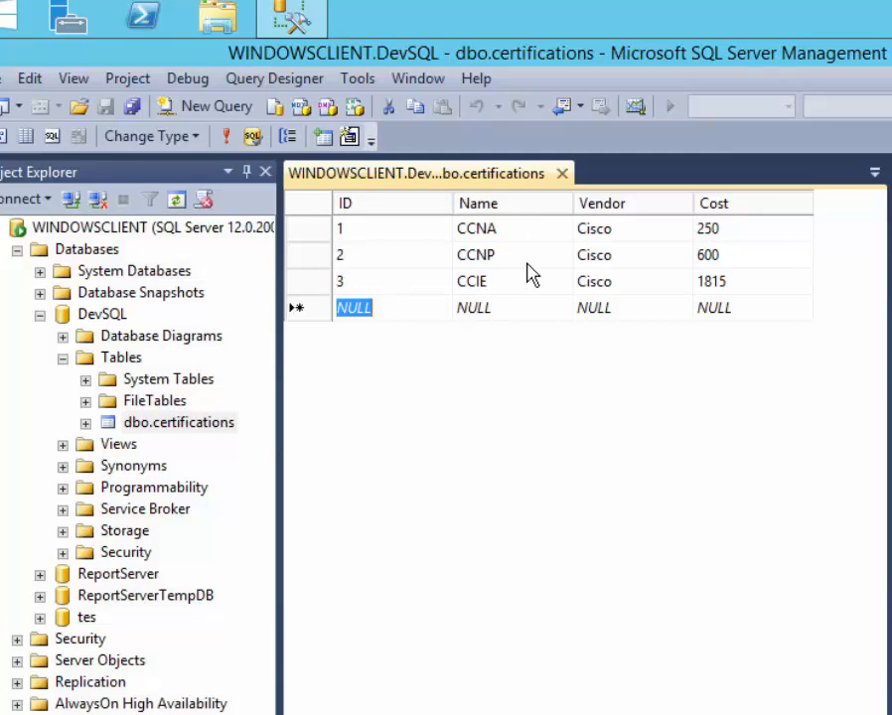
click(527, 257)
Add a fourth row named JNICIE and commit it.
click(481, 309)
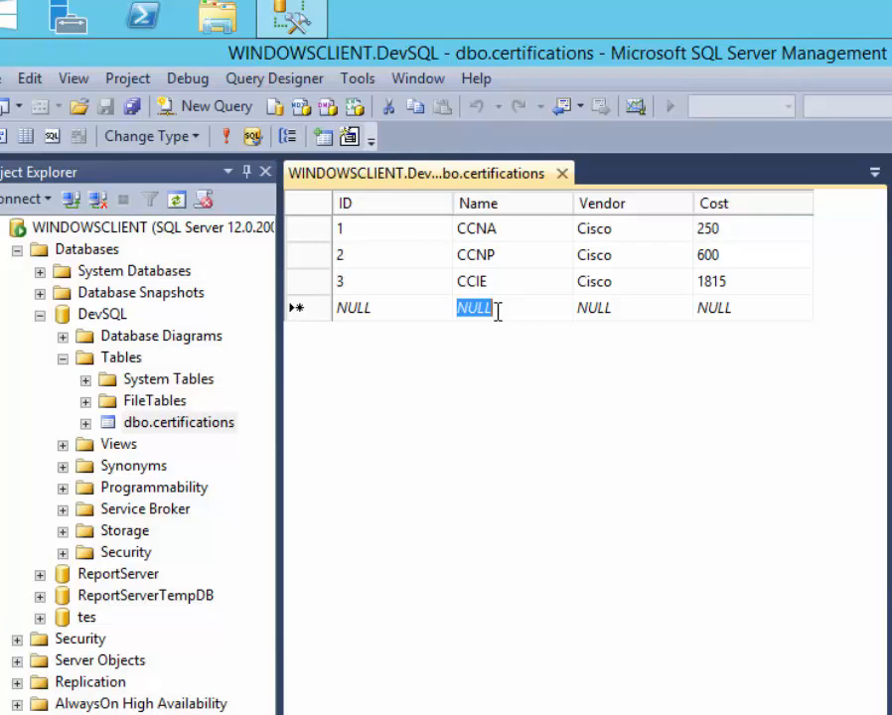
text(J)
key(BackSpace)
text(N)
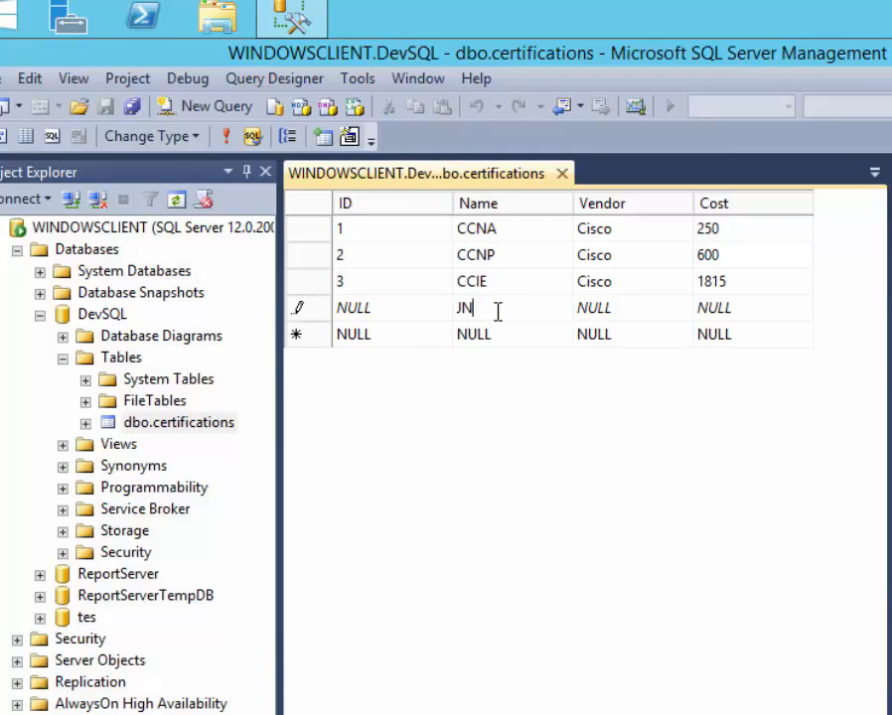
text(IC)
key(BackSpace)
text(IE)
key(Tab)
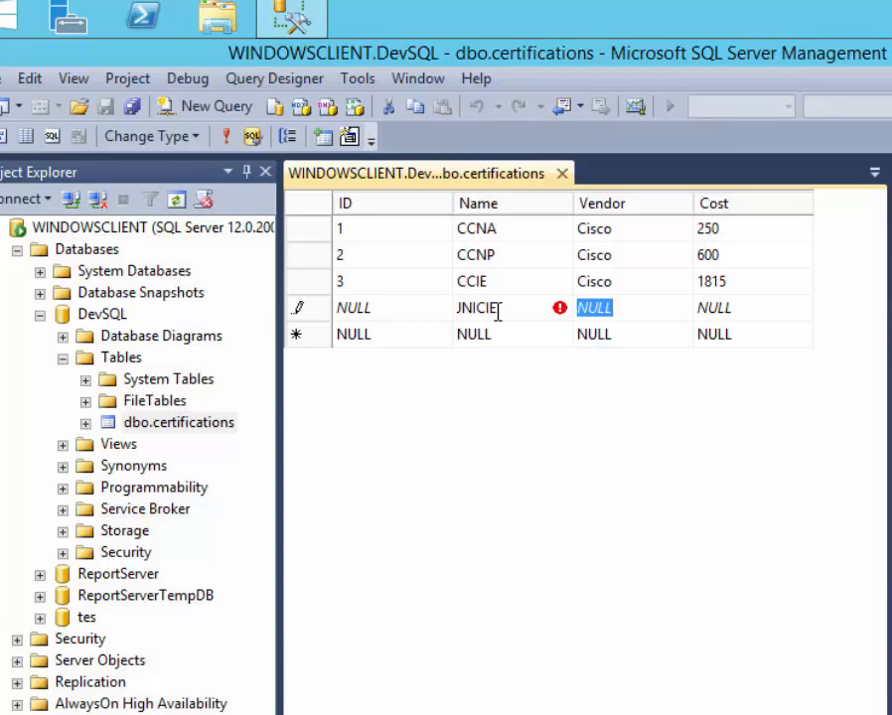
key(Tab)
click(523, 335)
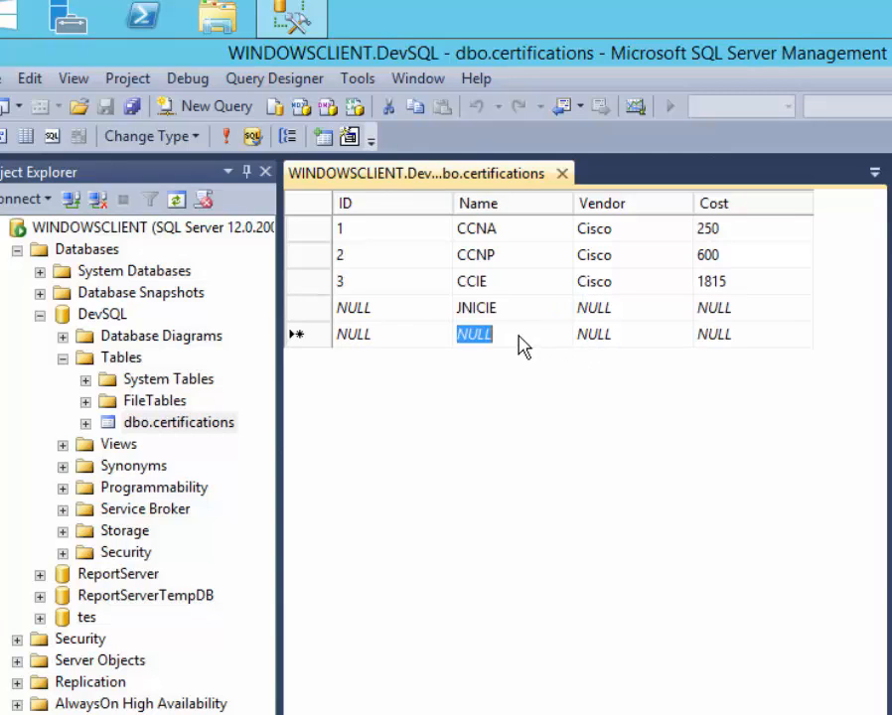
click(568, 310)
click(562, 308)
click(622, 309)
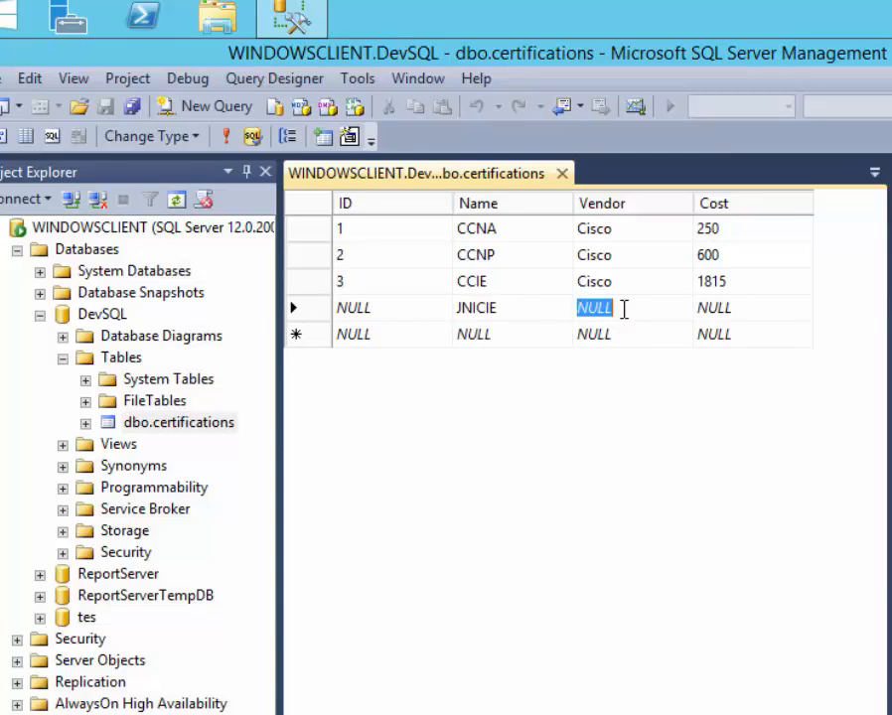
click(622, 309)
click(517, 336)
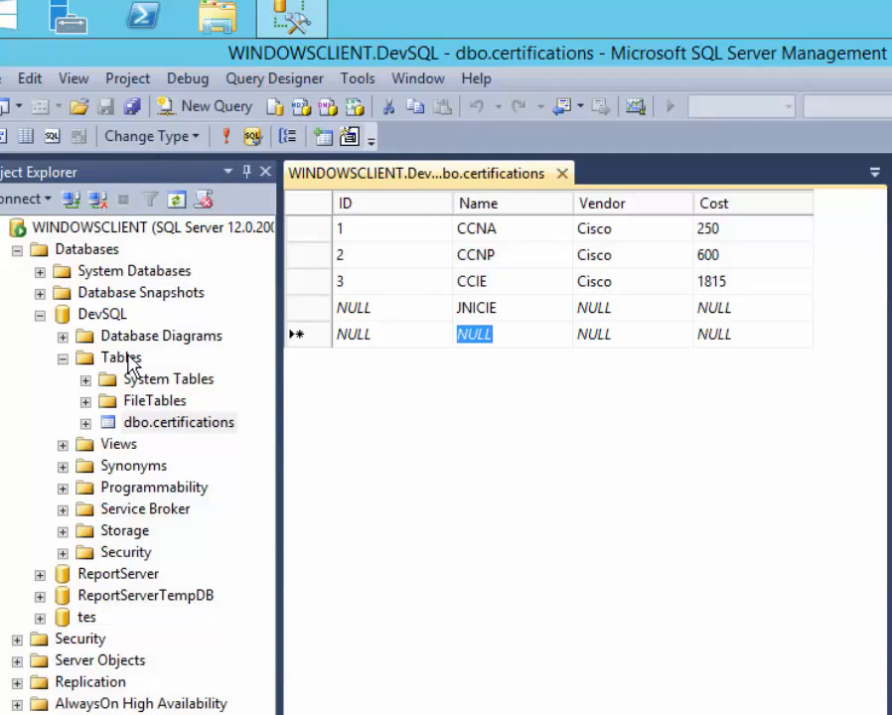
Close the dbo.certifications table editor to return to SQLQuery3.sql.
click(103, 315)
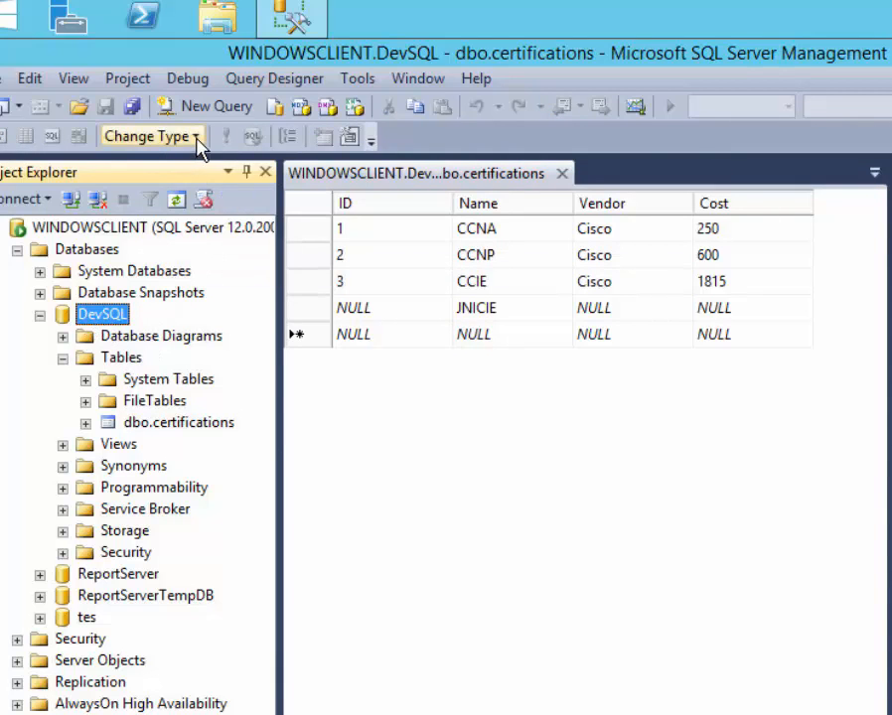
click(194, 137)
click(496, 501)
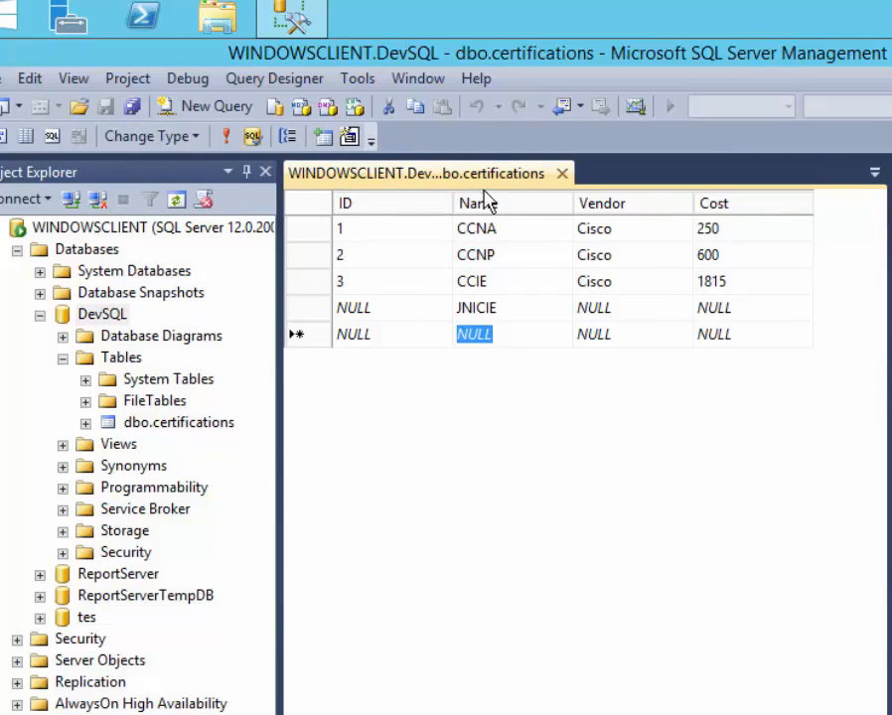
click(562, 174)
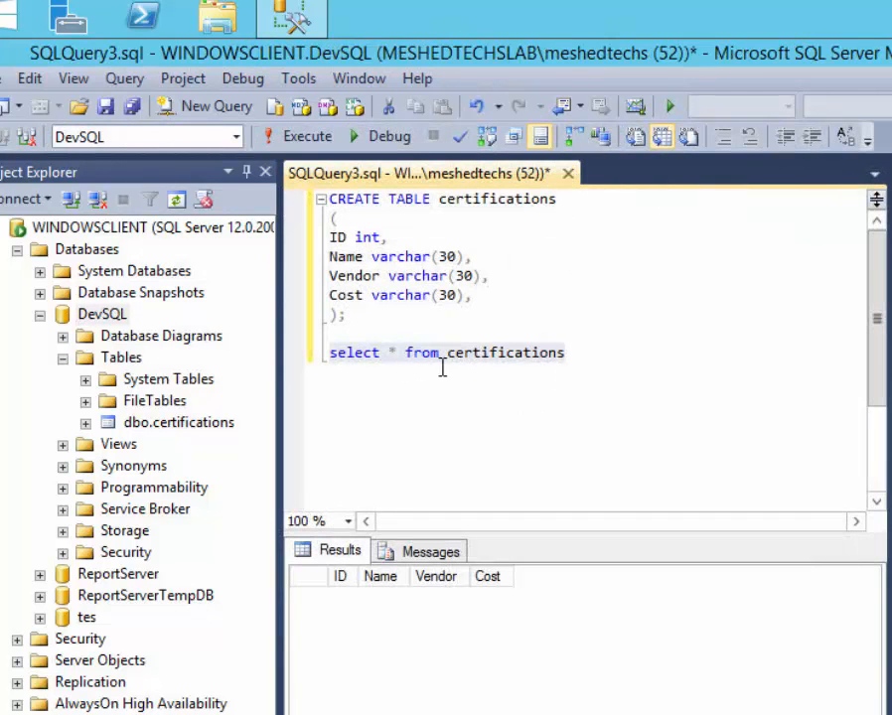
Rerun 'select * from certifications' to list the CCNA, CCNP, CCIE and JNICIE rows.
drag(583, 352, 294, 354)
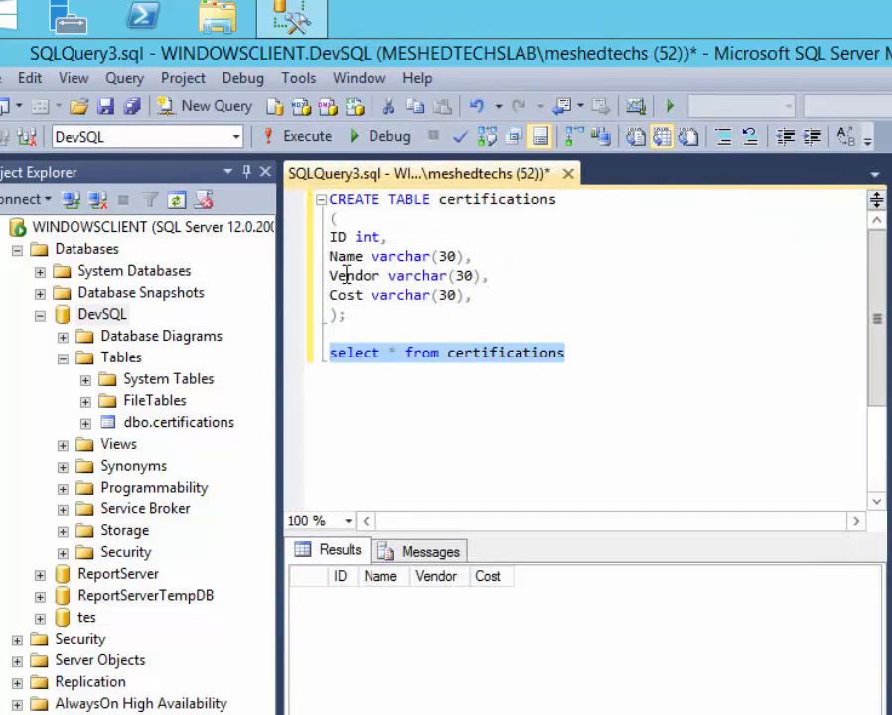
click(307, 137)
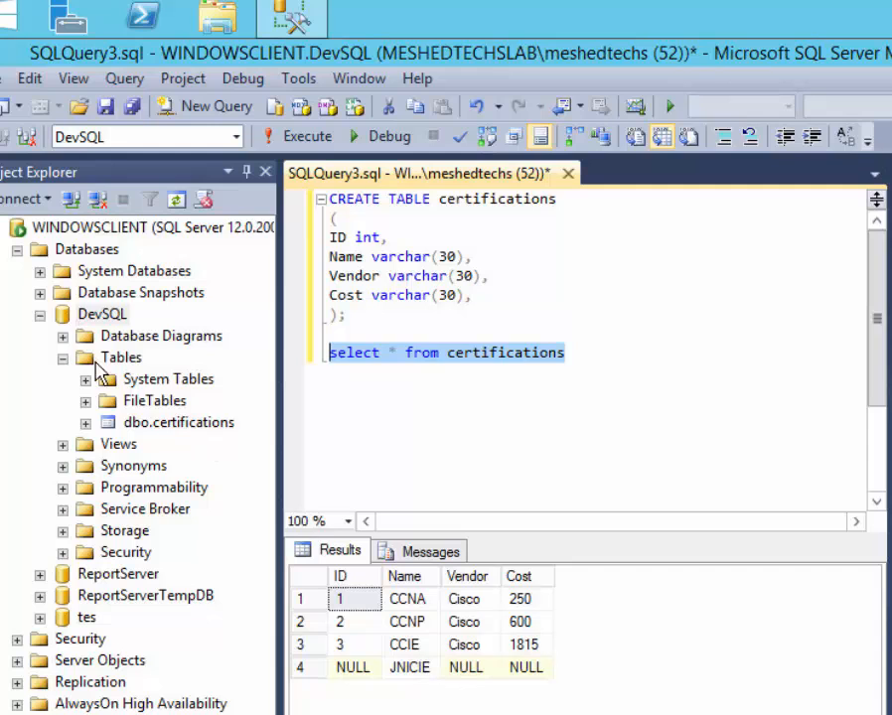
Switch DevSQL's recovery model from Full to Simple on its Properties Options page and apply.
click(40, 316)
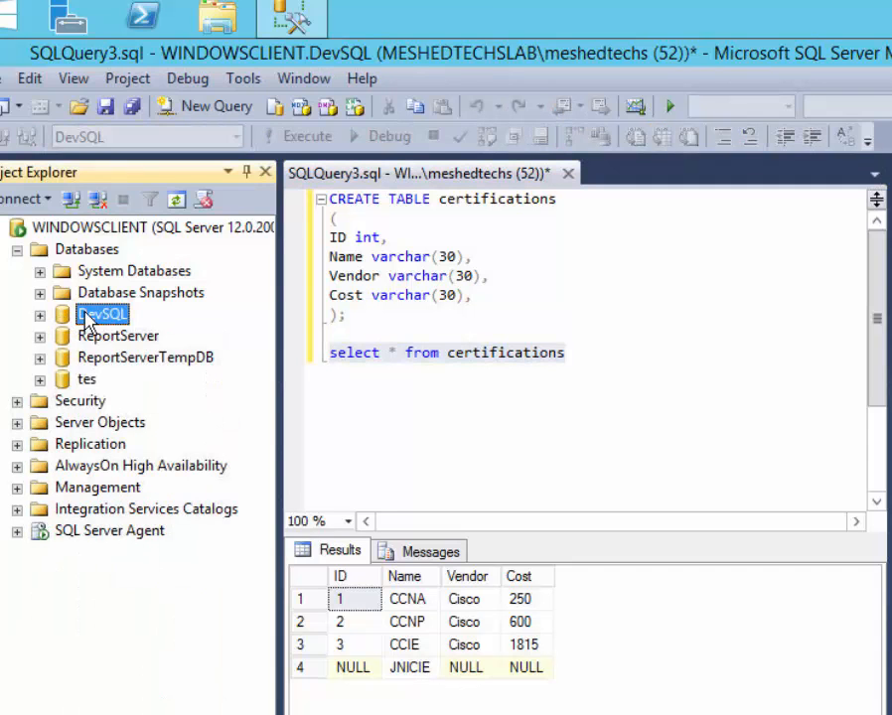
right_click(86, 316)
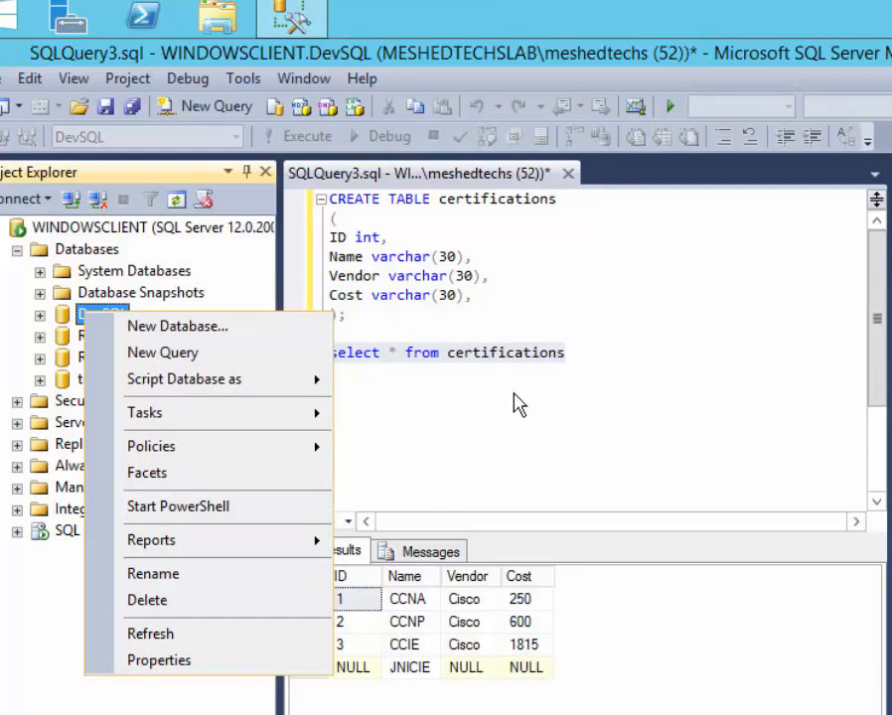
click(339, 339)
right_click(106, 323)
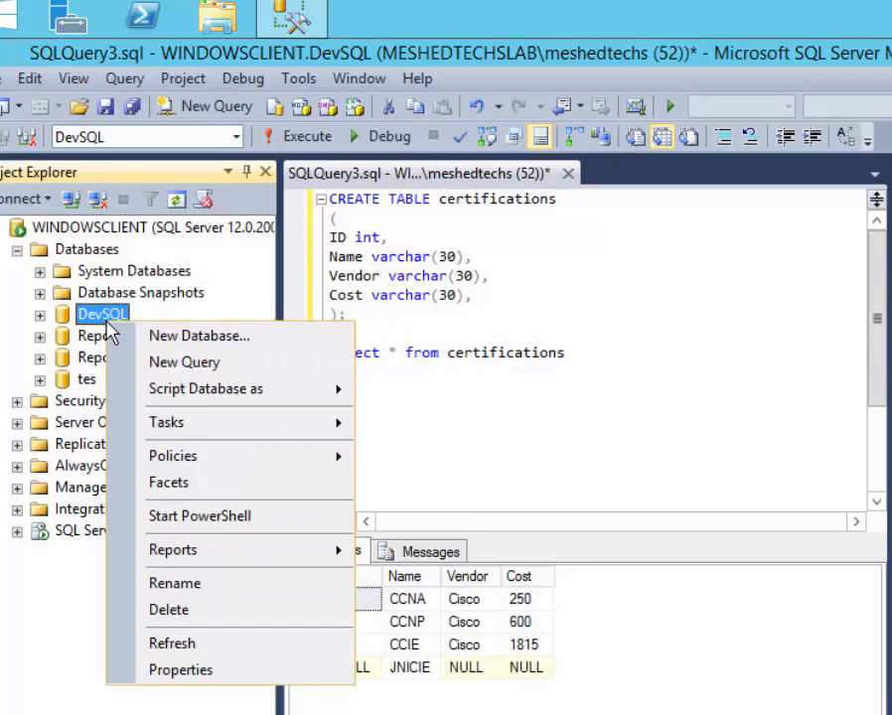
mouse_move(260, 427)
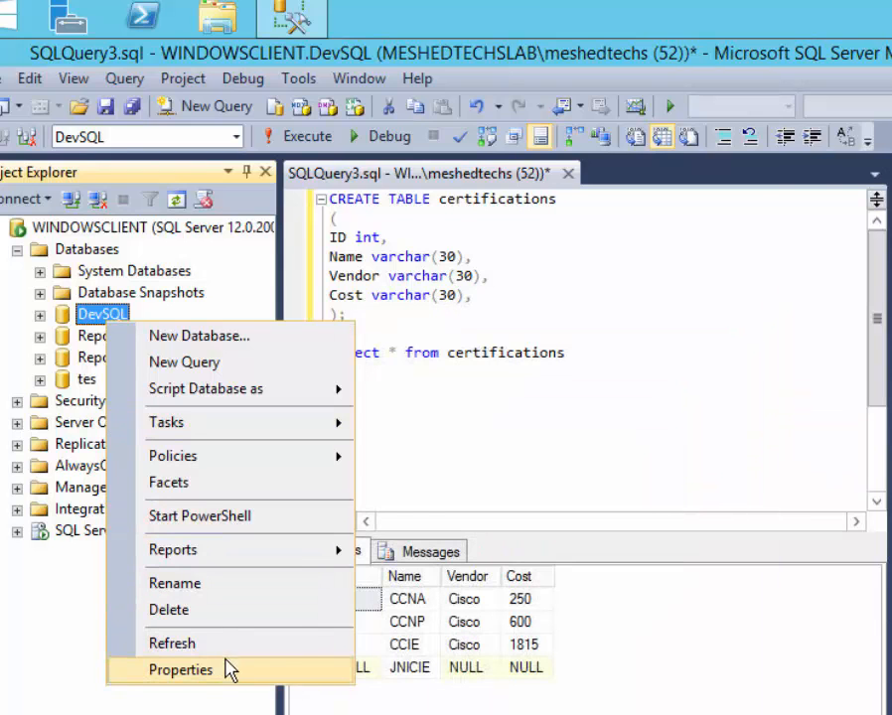
click(230, 667)
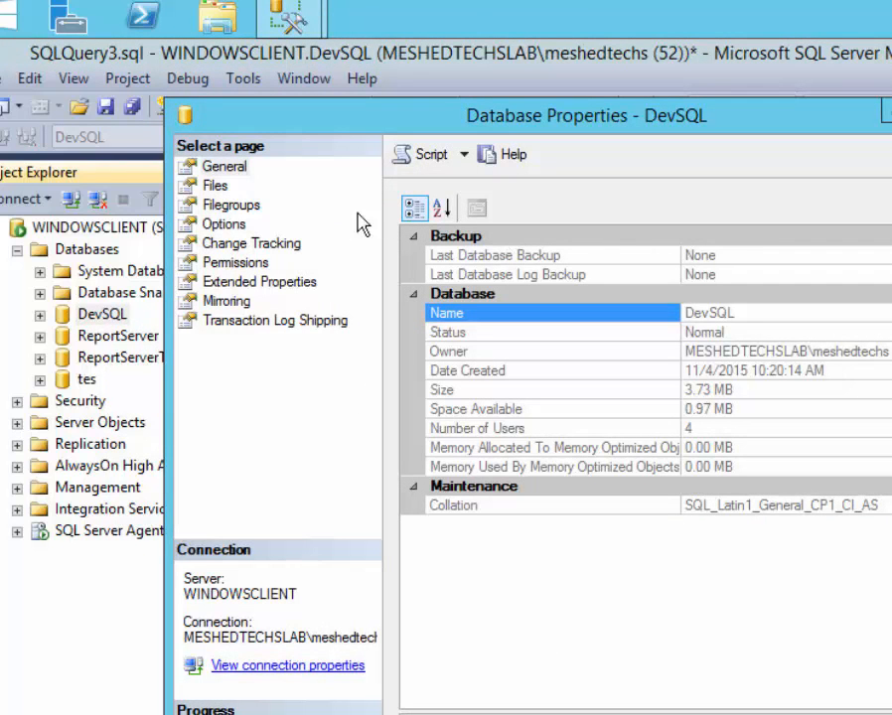
click(223, 225)
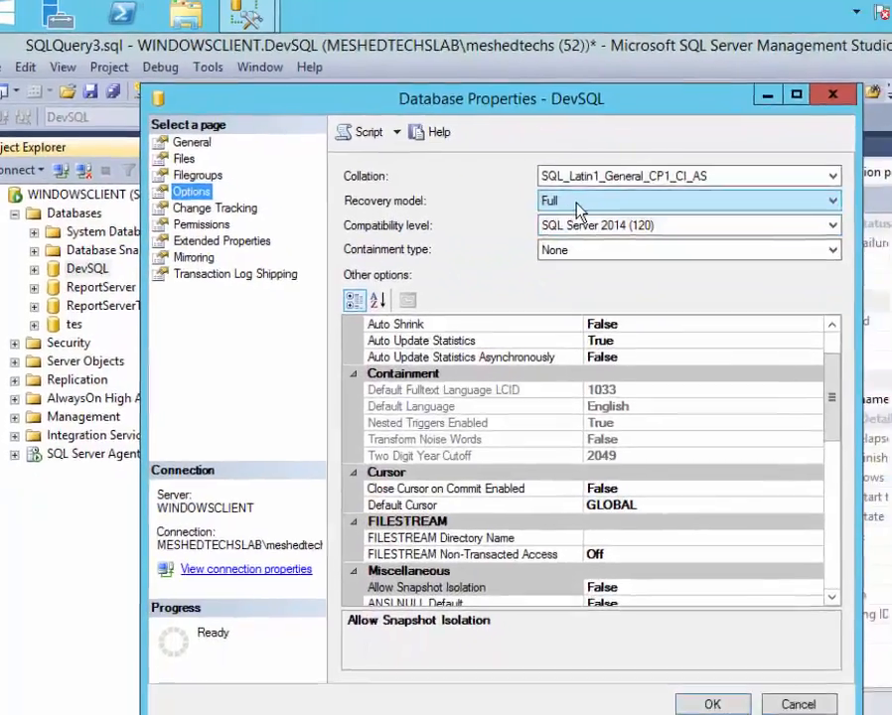
click(645, 226)
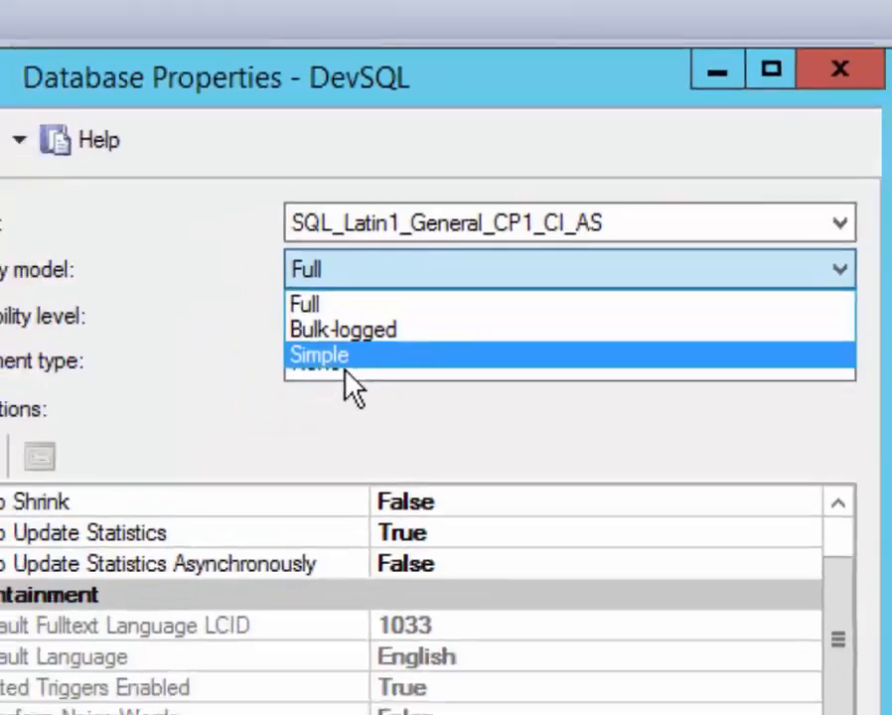
click(278, 407)
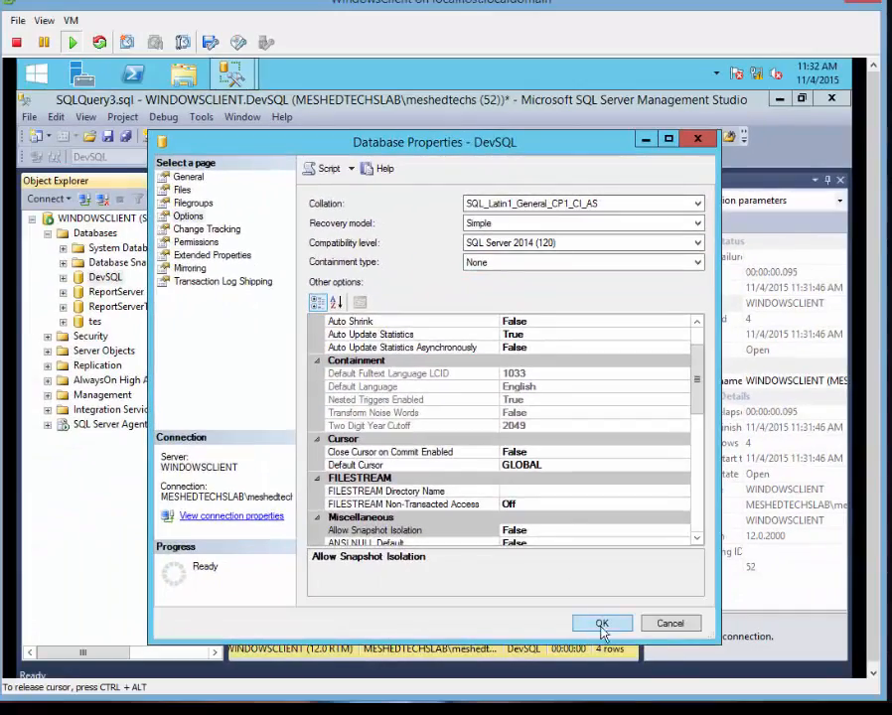
click(602, 679)
Open the Back Up Database dialog for DevSQL via Tasks > Back Up.
right_click(97, 284)
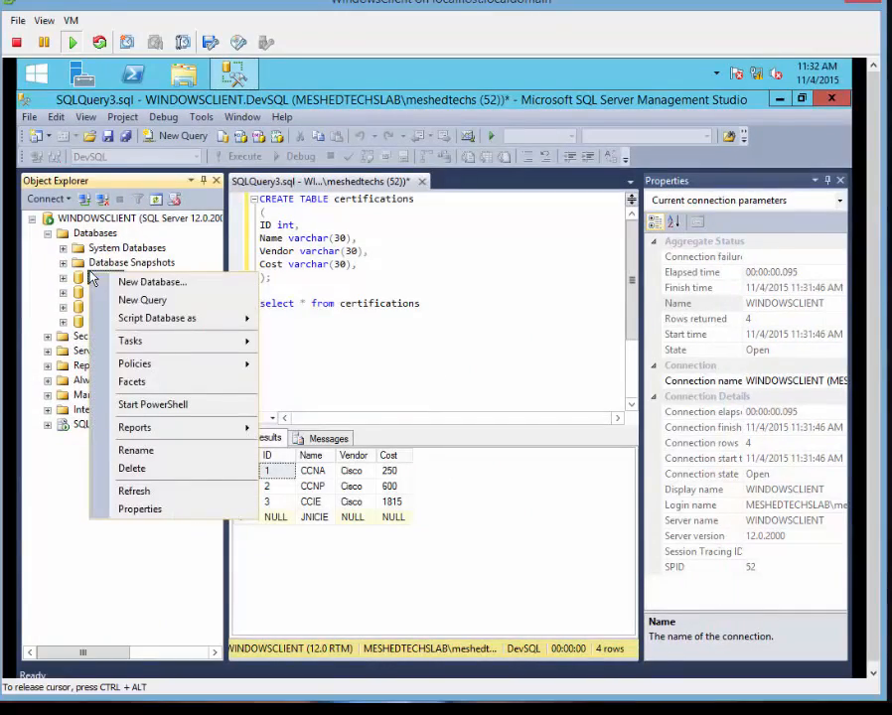
mouse_move(171, 343)
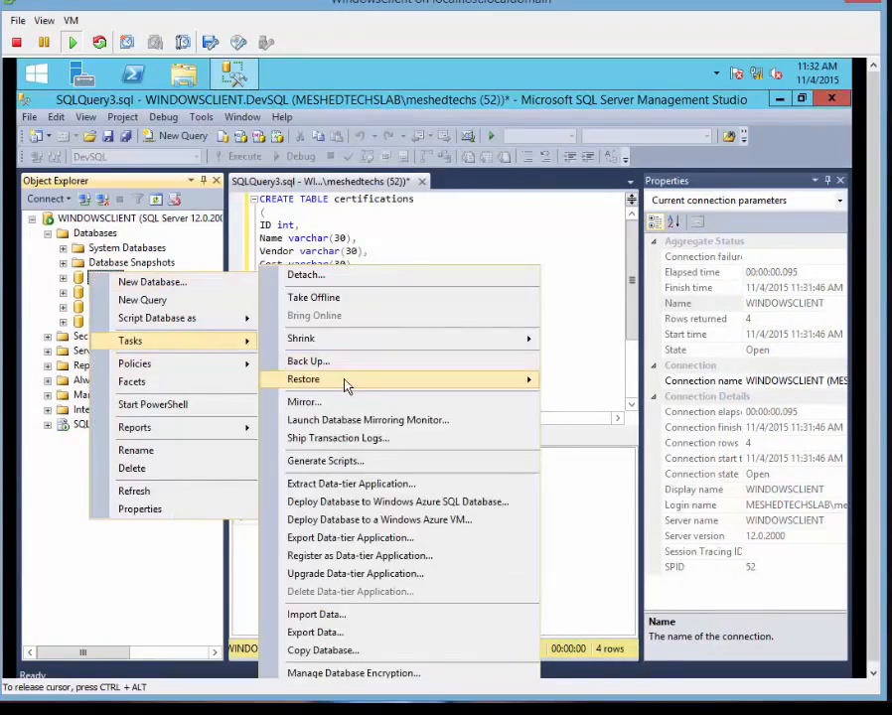
click(330, 362)
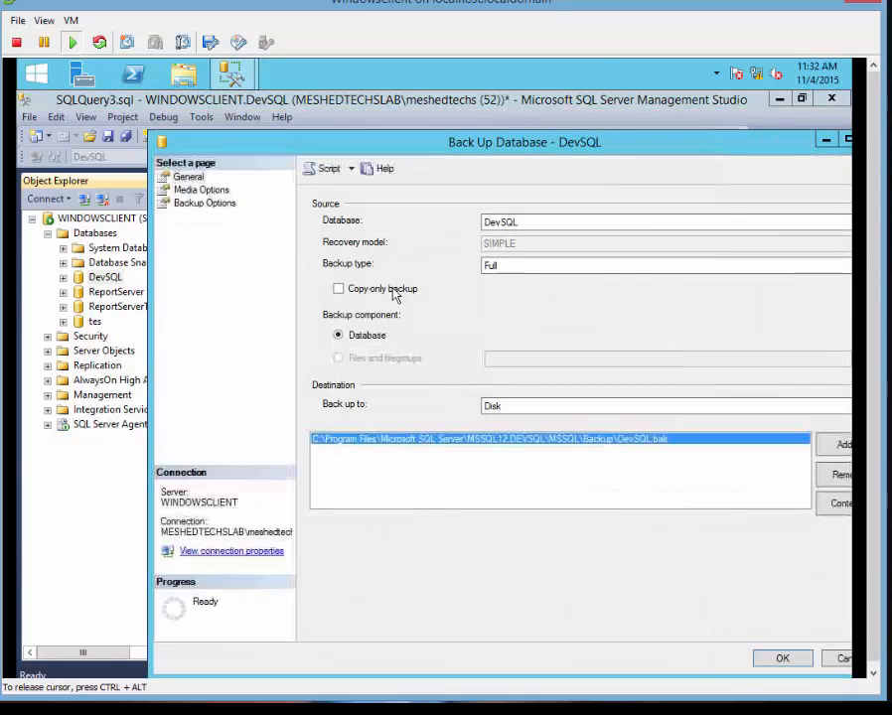
drag(329, 146, 251, 107)
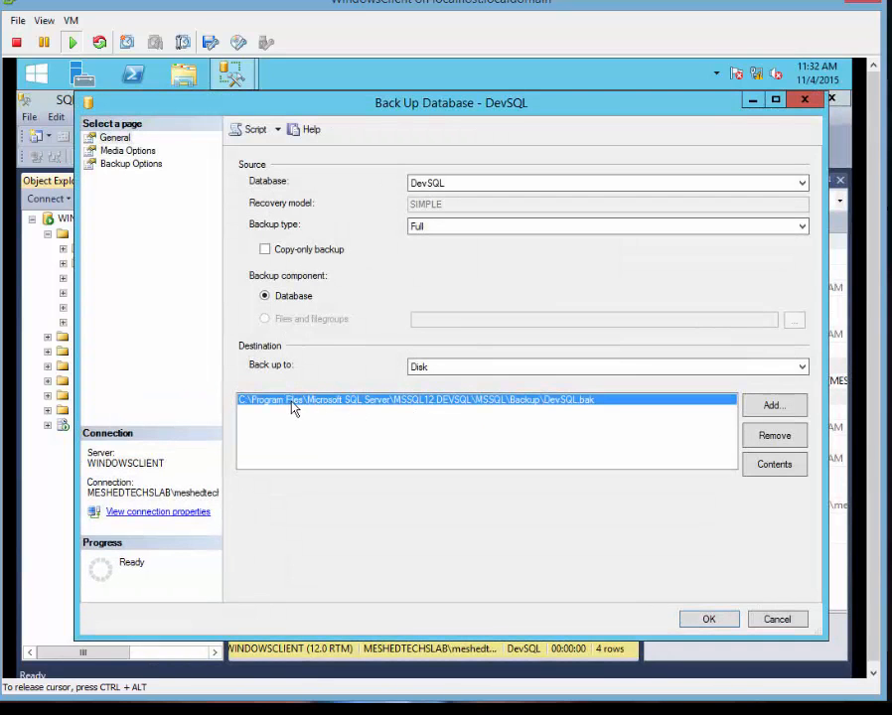
Add C:\devSQL.bak as a backup destination file.
click(770, 406)
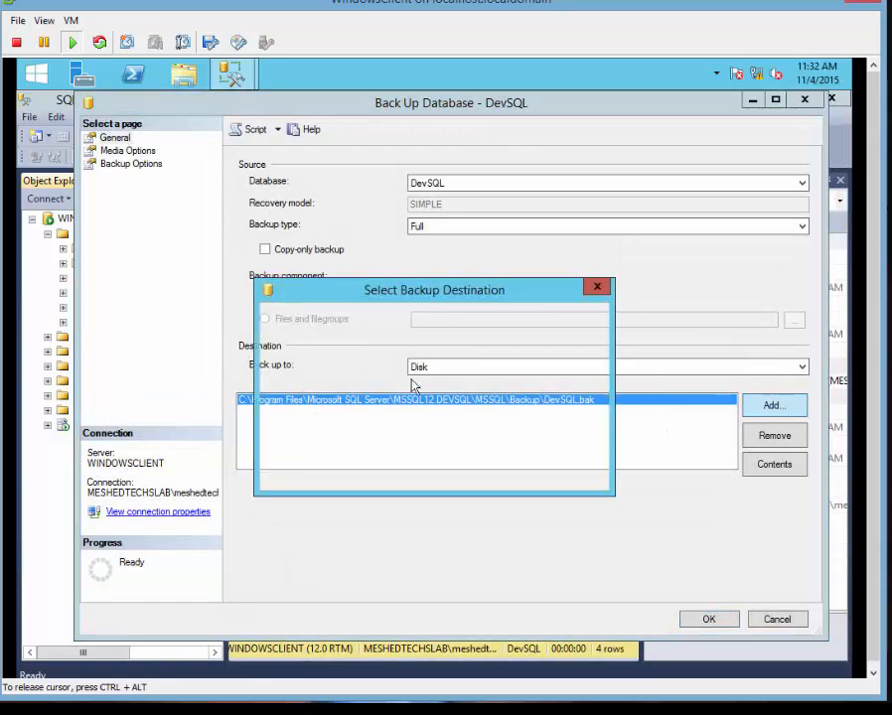
click(568, 396)
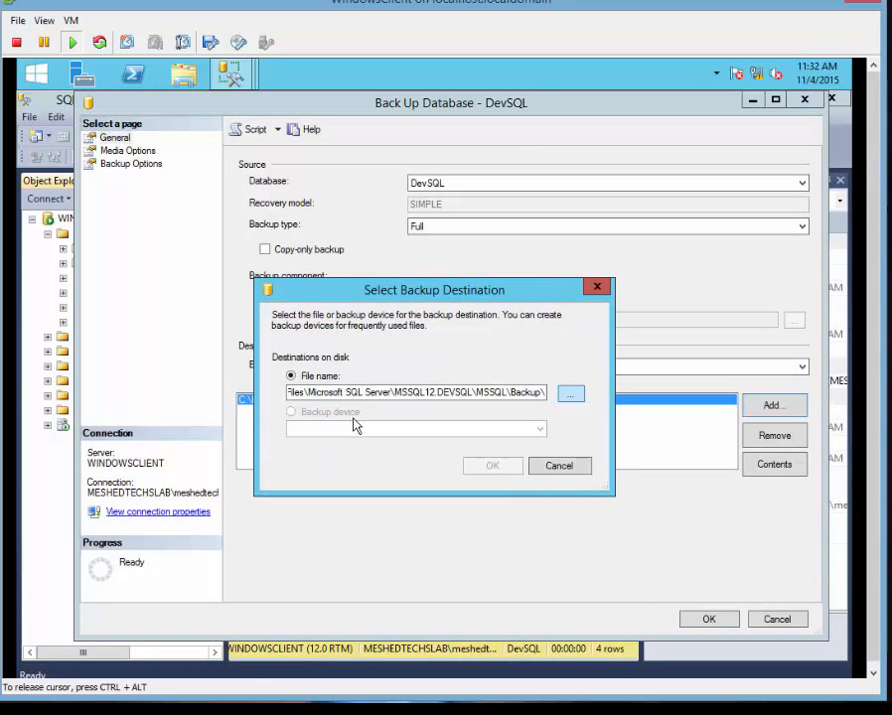
scroll(358, 249, up, 2)
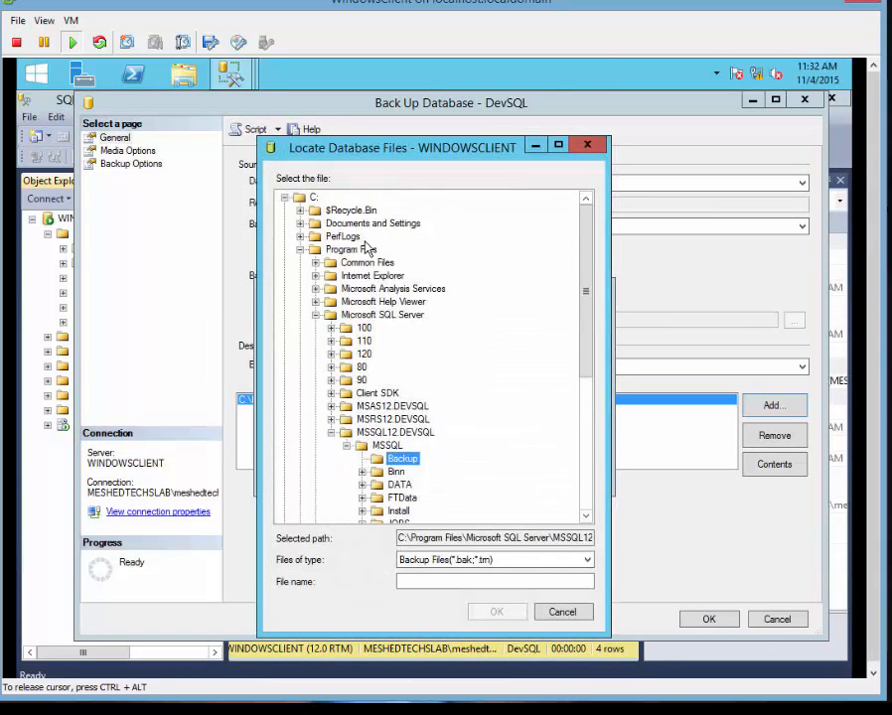
click(313, 197)
scroll(432, 484, down, 2)
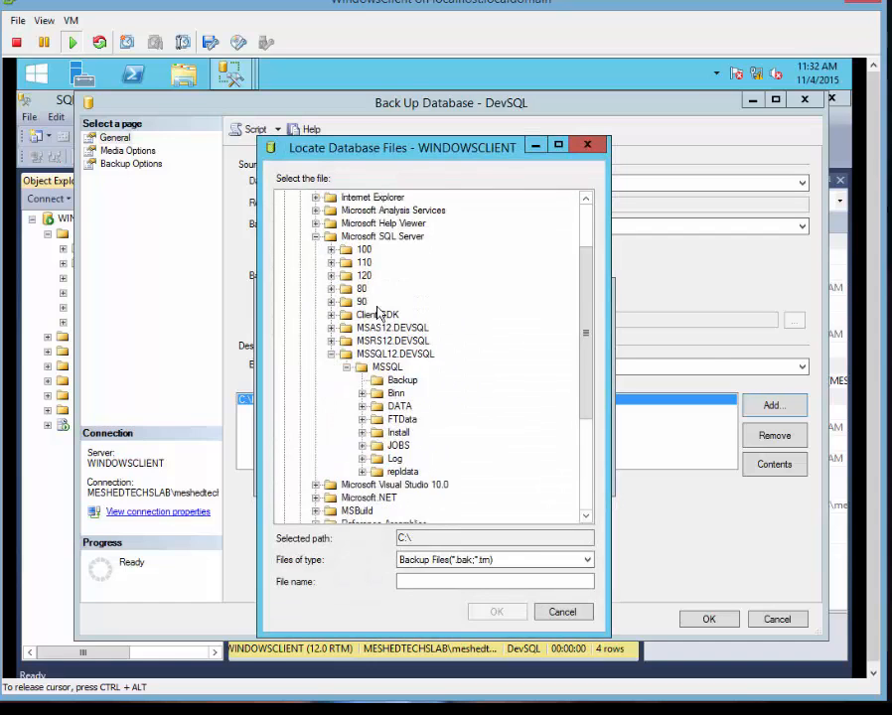
scroll(372, 312, up, 2)
scroll(363, 292, down, 5)
click(494, 581)
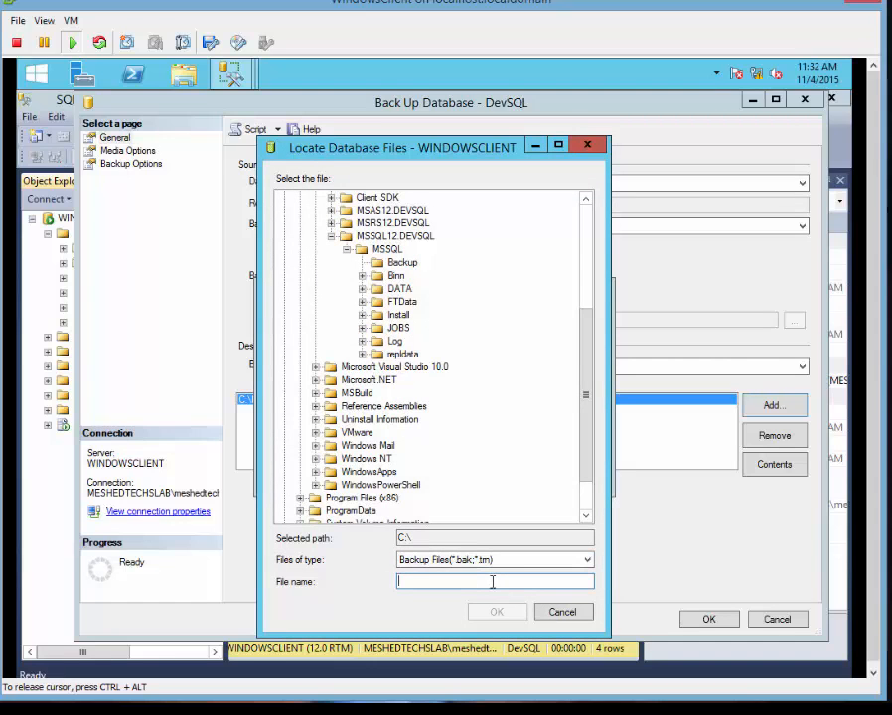
text(devSQL.bak)
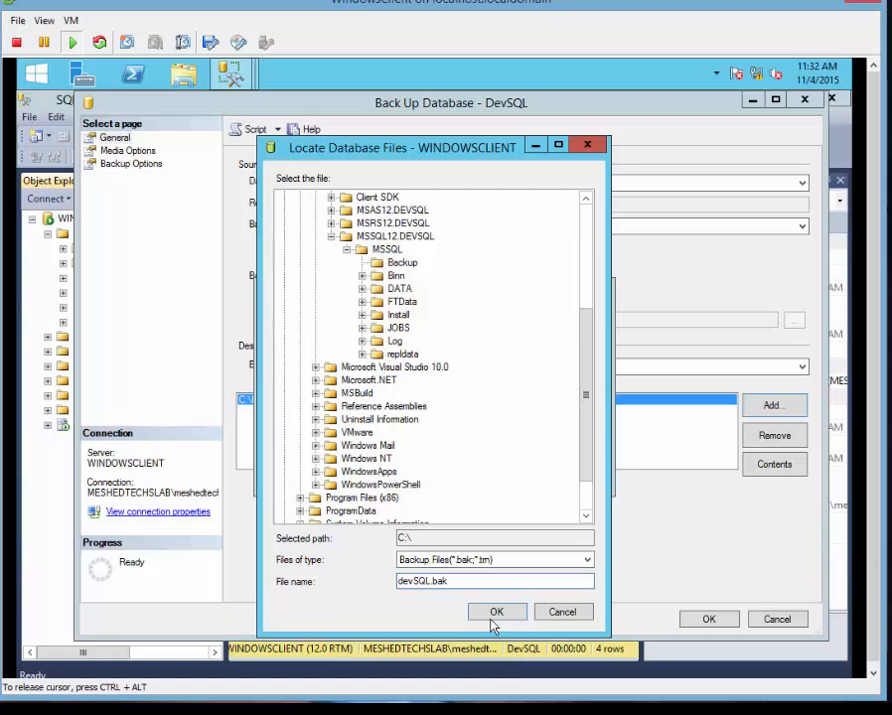
click(491, 617)
click(491, 465)
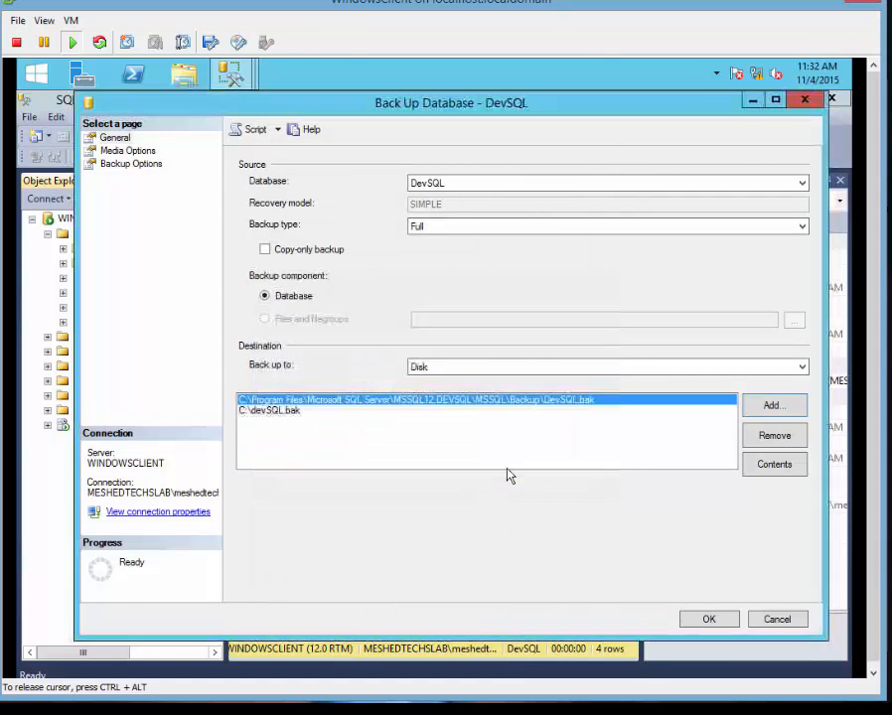
Run the DevSQL backup and dismiss the access-denied failure message.
double_click(537, 111)
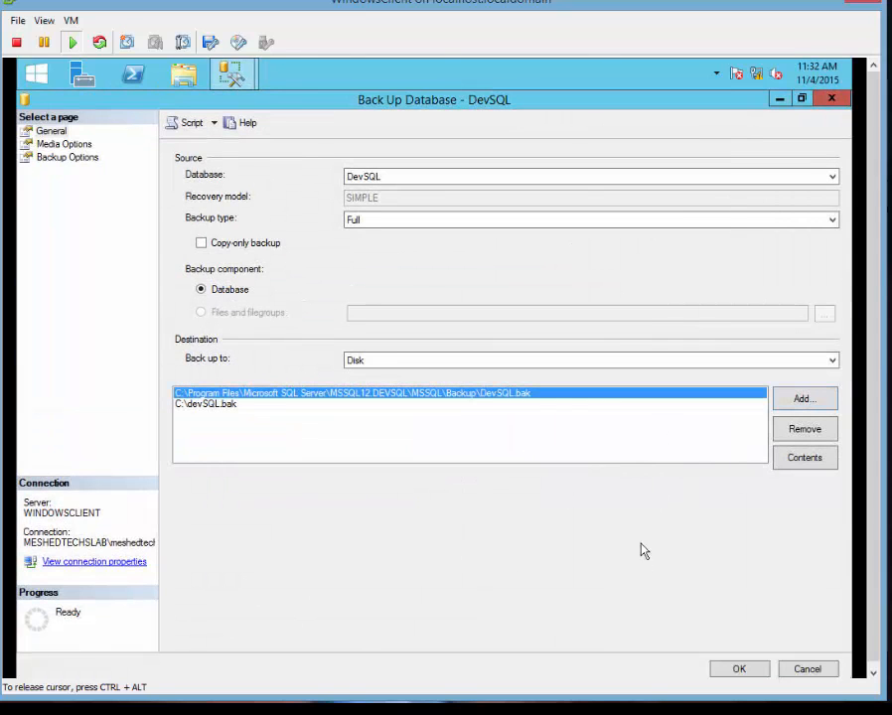
double_click(378, 103)
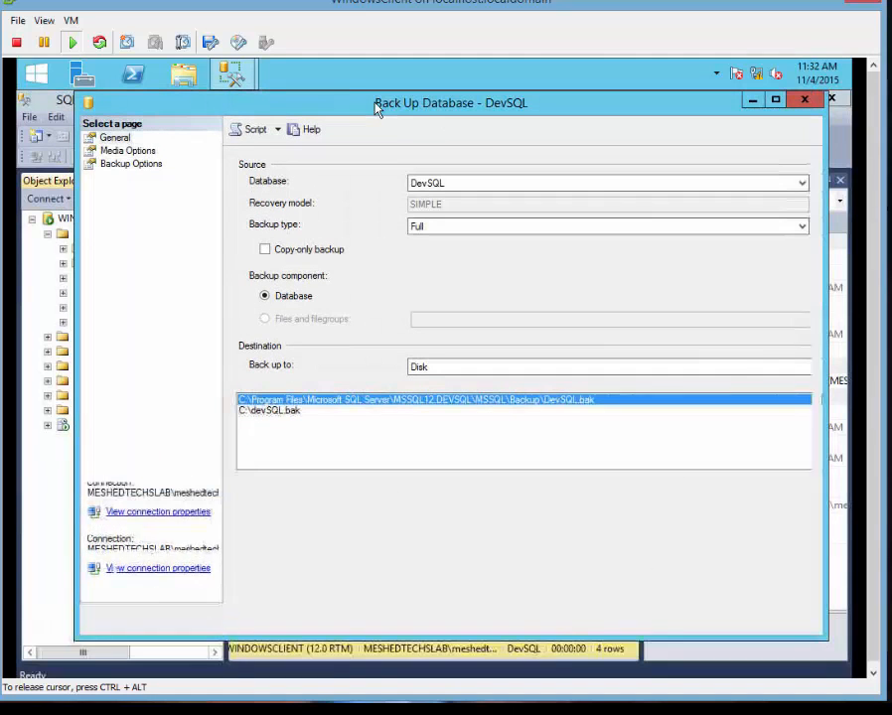
click(700, 620)
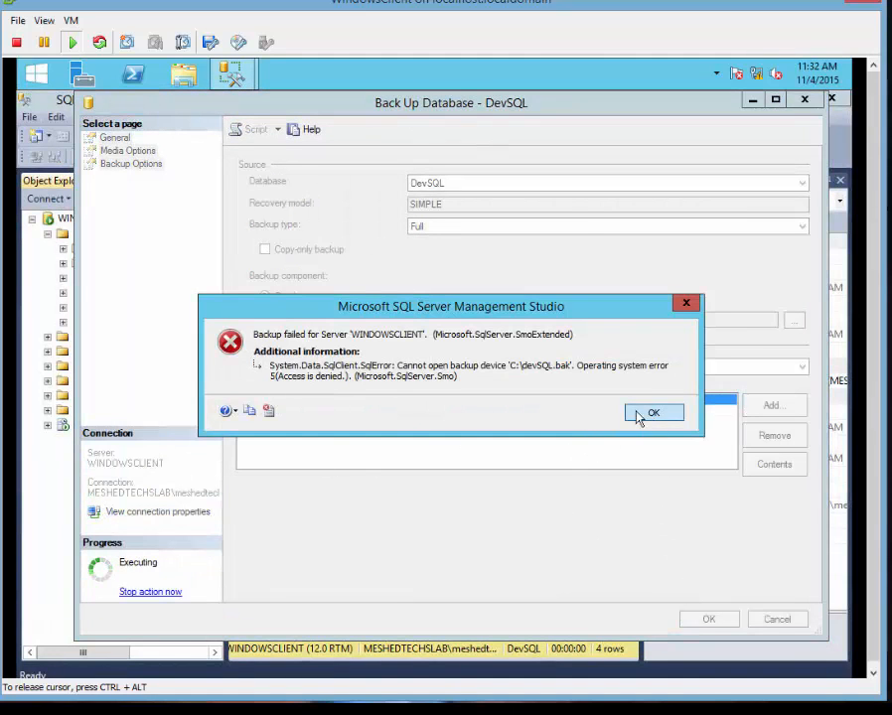
click(645, 413)
Remove the default backup path, retry the backup to C:\devSQL.bak, dismiss the failure, and close the dialog.
click(306, 411)
click(349, 400)
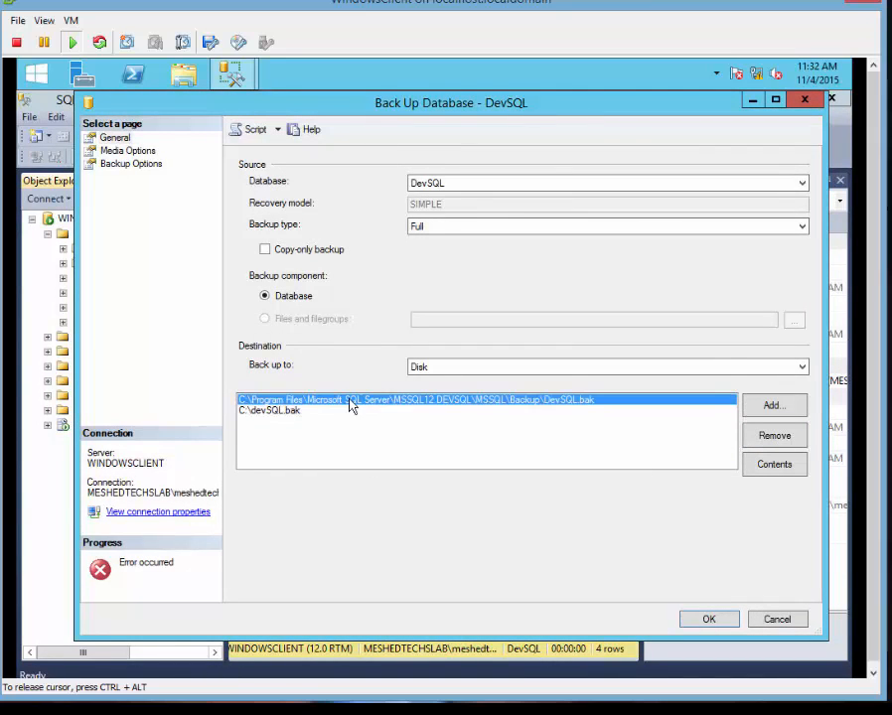
click(772, 437)
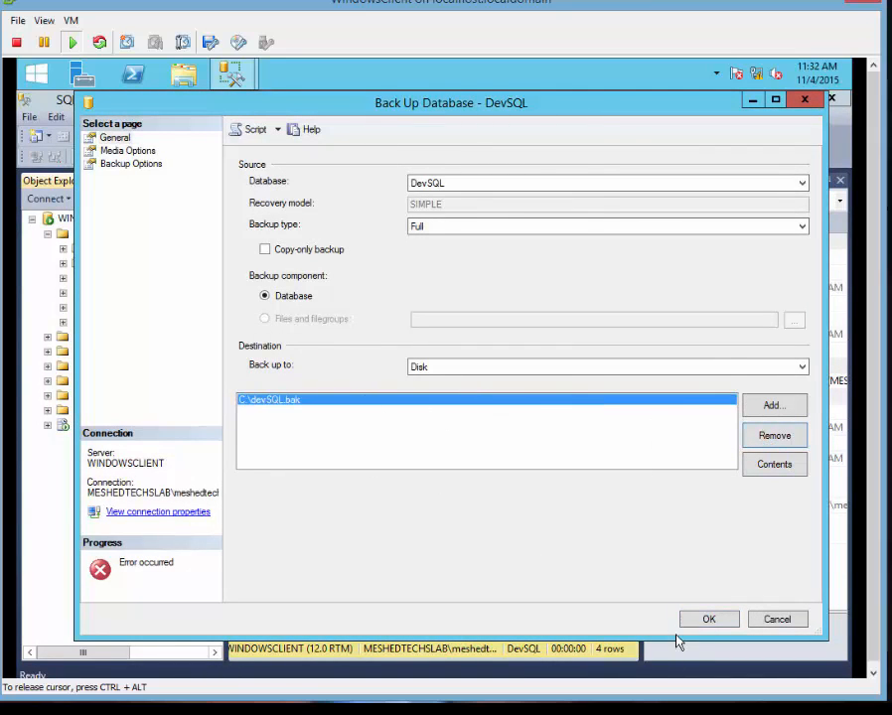
click(702, 619)
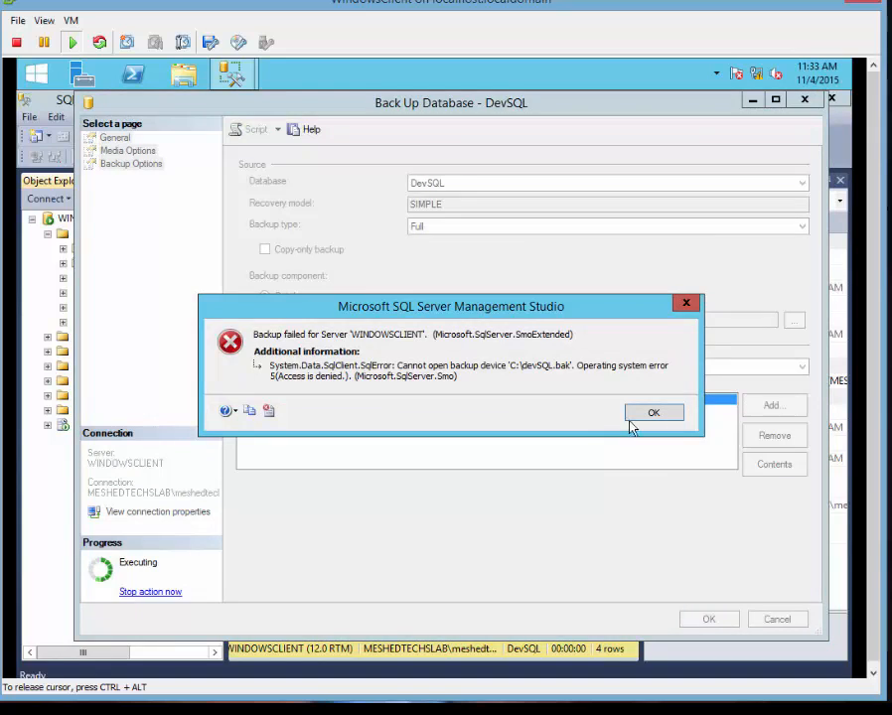
click(631, 415)
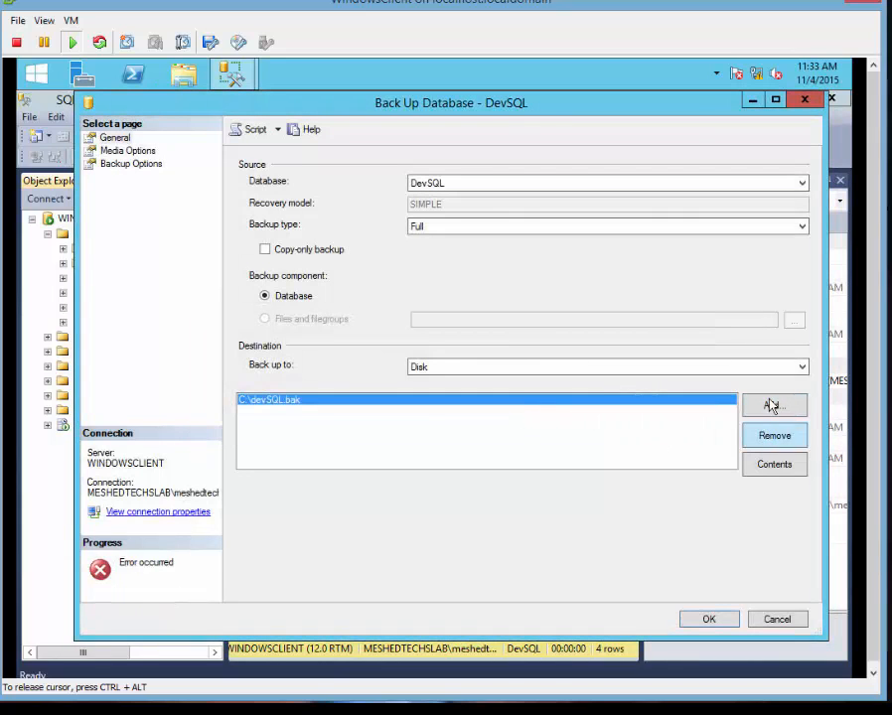
click(804, 100)
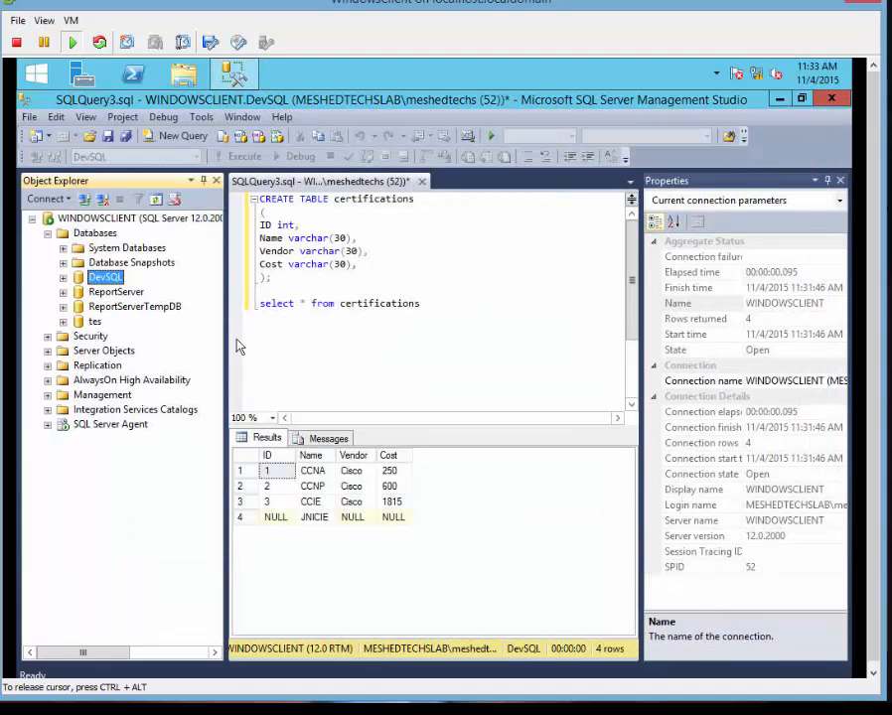
Back up DevSQL to Disk using the default Backup folder path and acknowledge success.
right_click(108, 280)
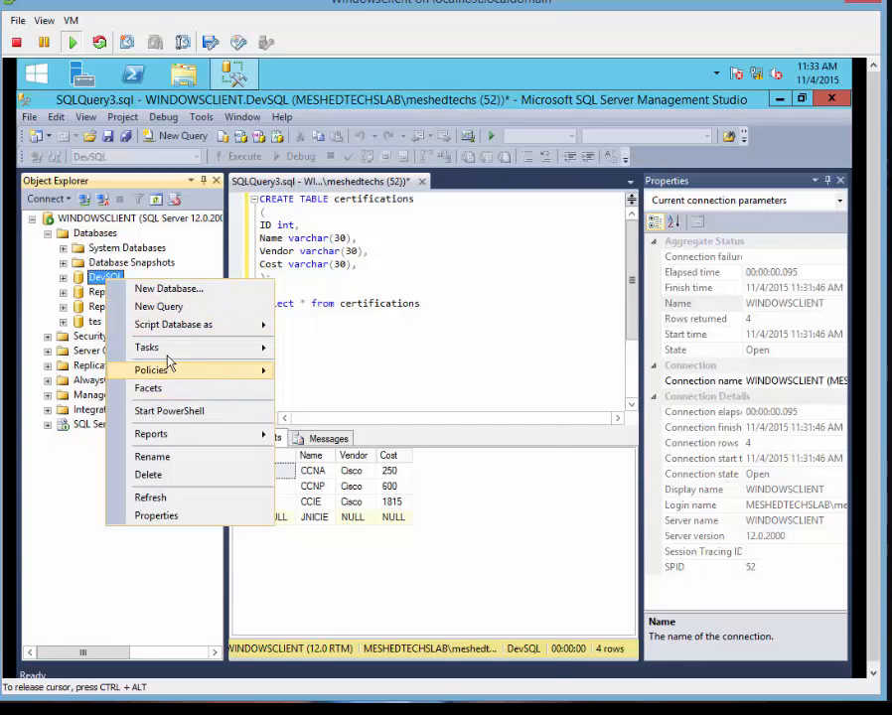
mouse_move(166, 350)
click(373, 361)
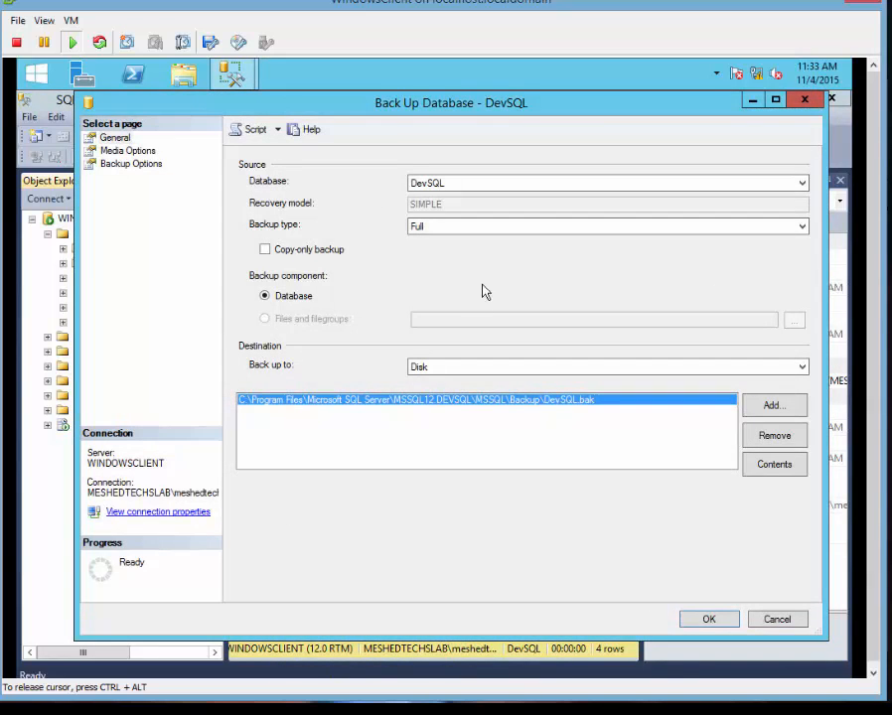
click(482, 371)
click(482, 371)
click(685, 623)
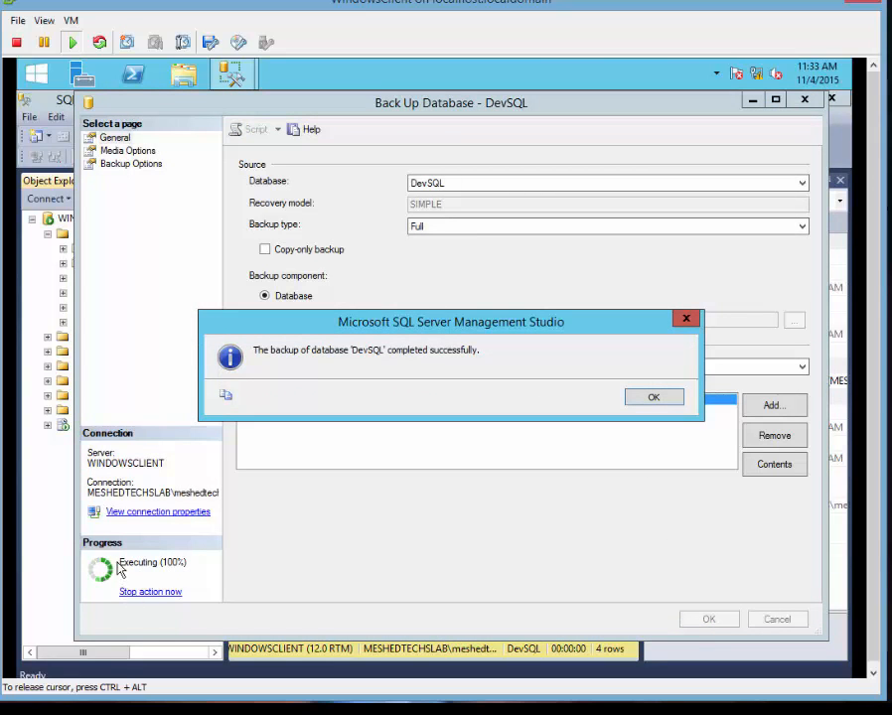
click(655, 398)
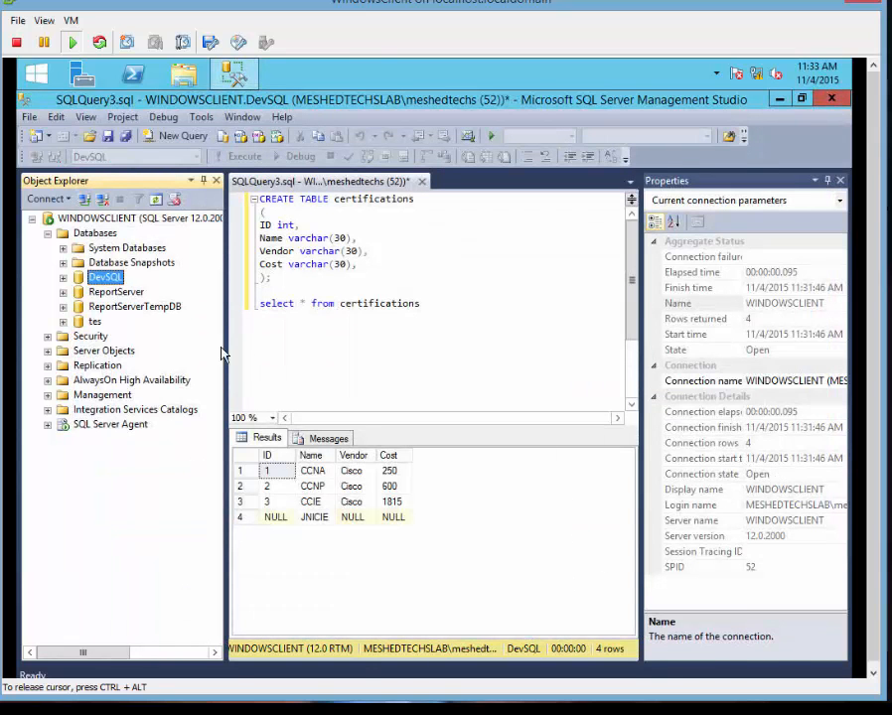
Open This PC in File Explorer.
right_click(115, 282)
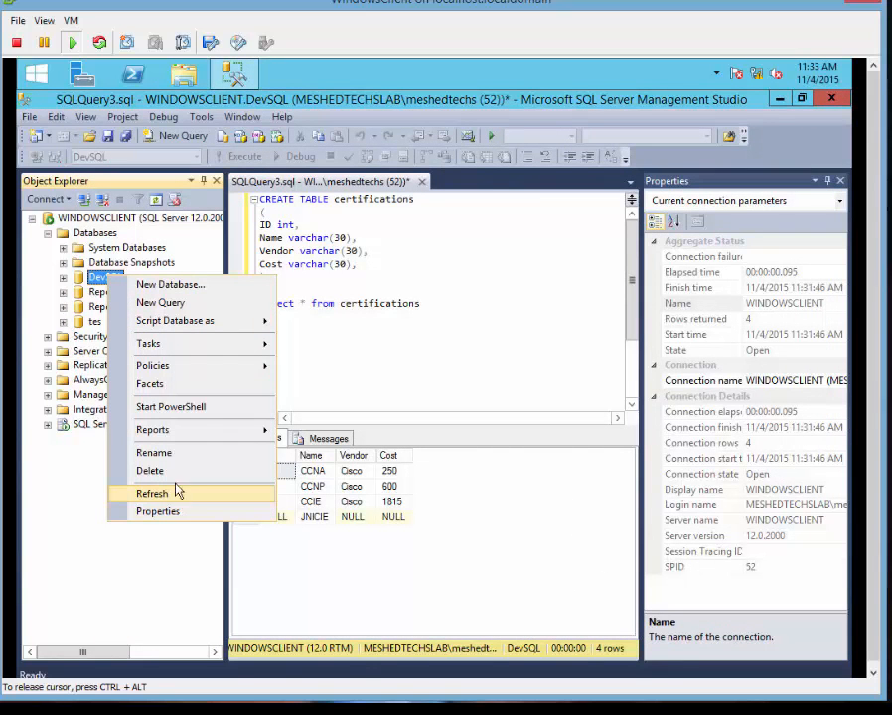
click(69, 575)
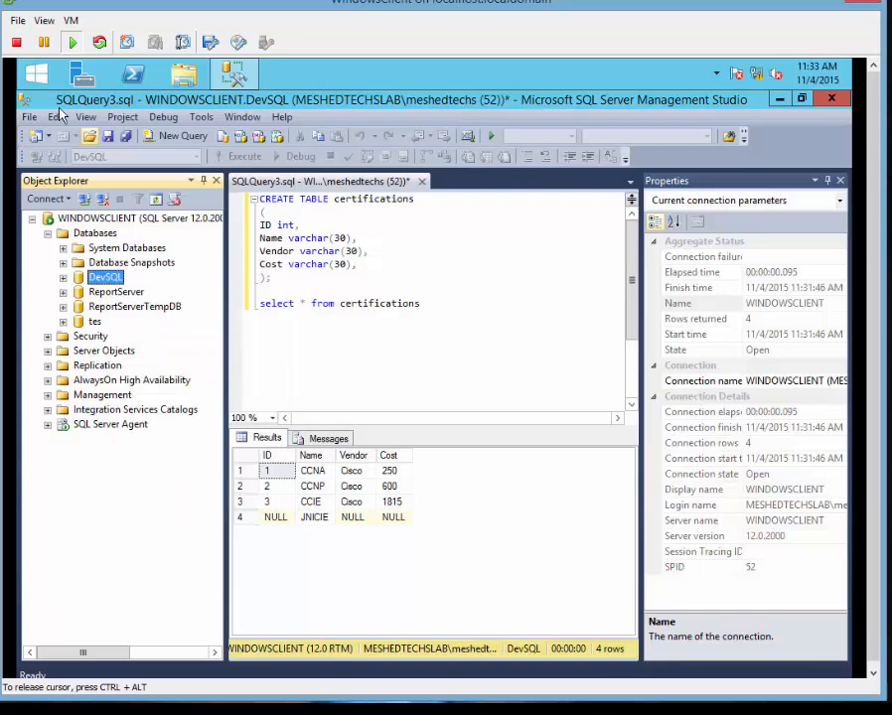
click(35, 77)
click(164, 369)
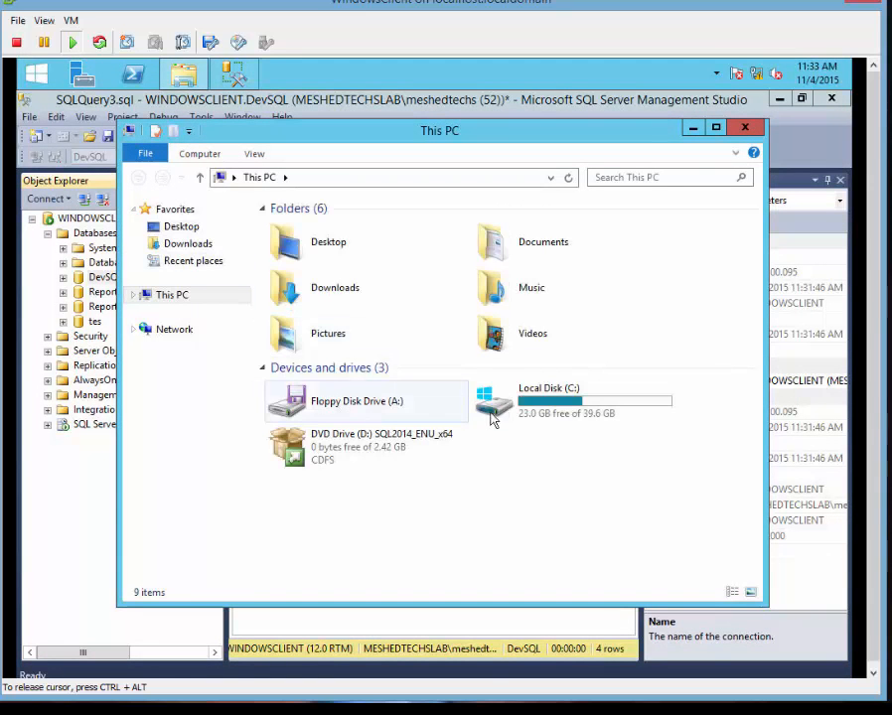
Browse to C:\Program Files\Microsoft SQL Server\MSSQL12.DEVSQL\MSSQL\Backup and confirm DevSQL.bak (2,453 KB) is there.
double_click(492, 419)
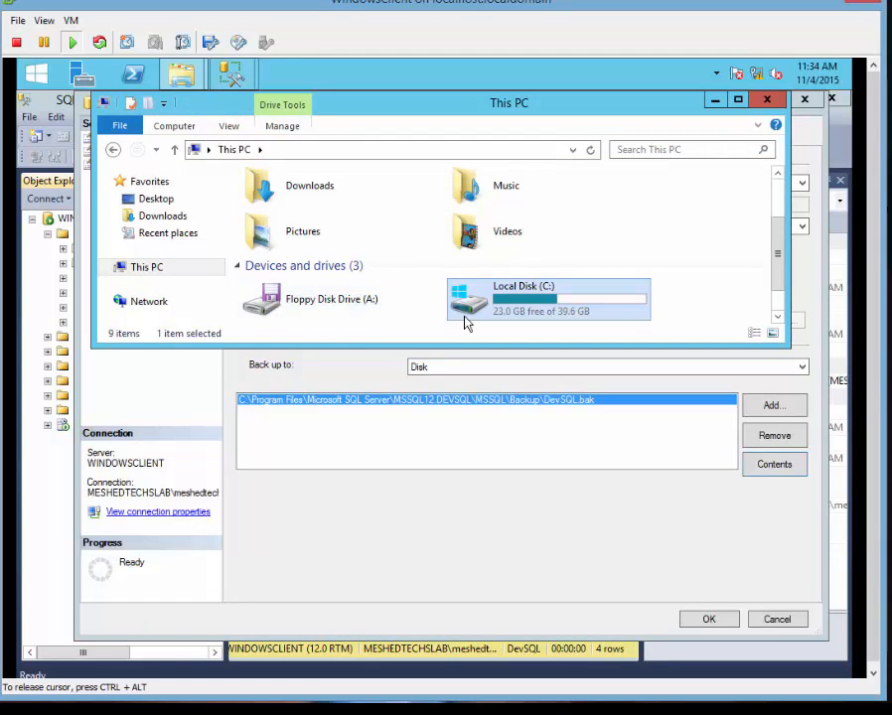
double_click(508, 309)
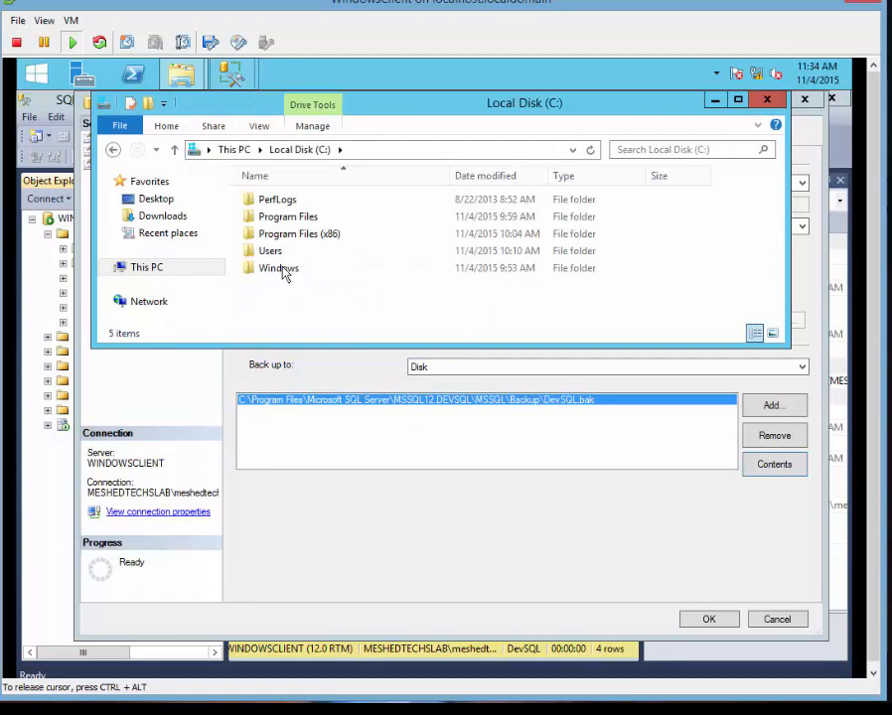
double_click(288, 217)
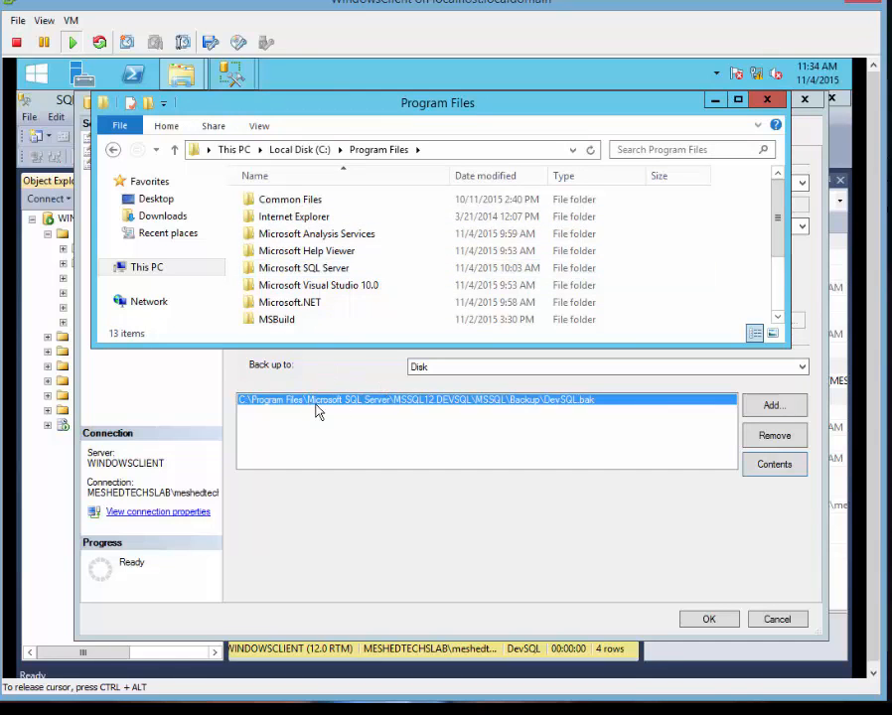
double_click(314, 268)
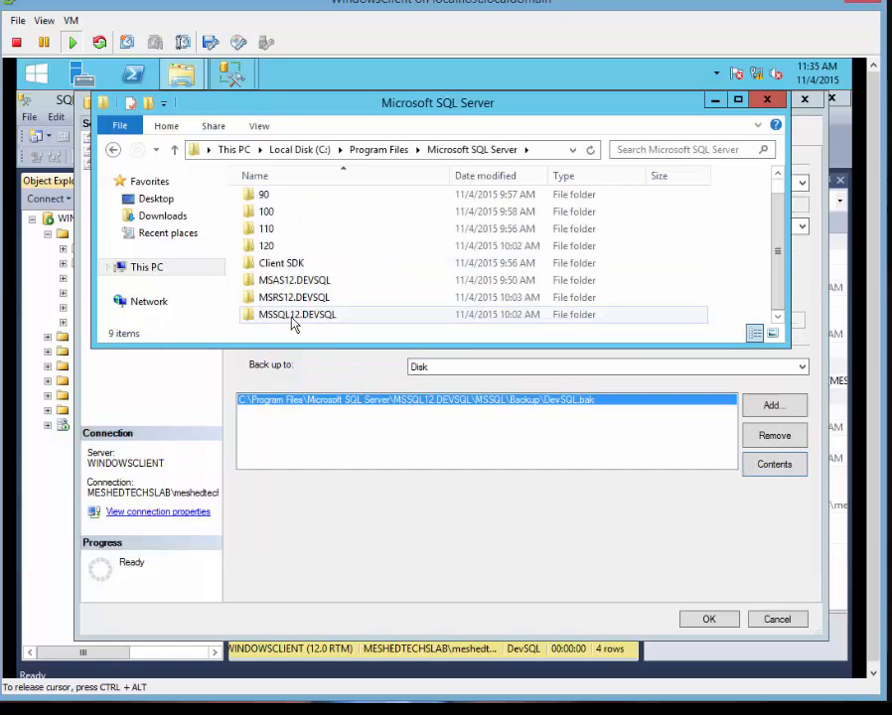
double_click(293, 316)
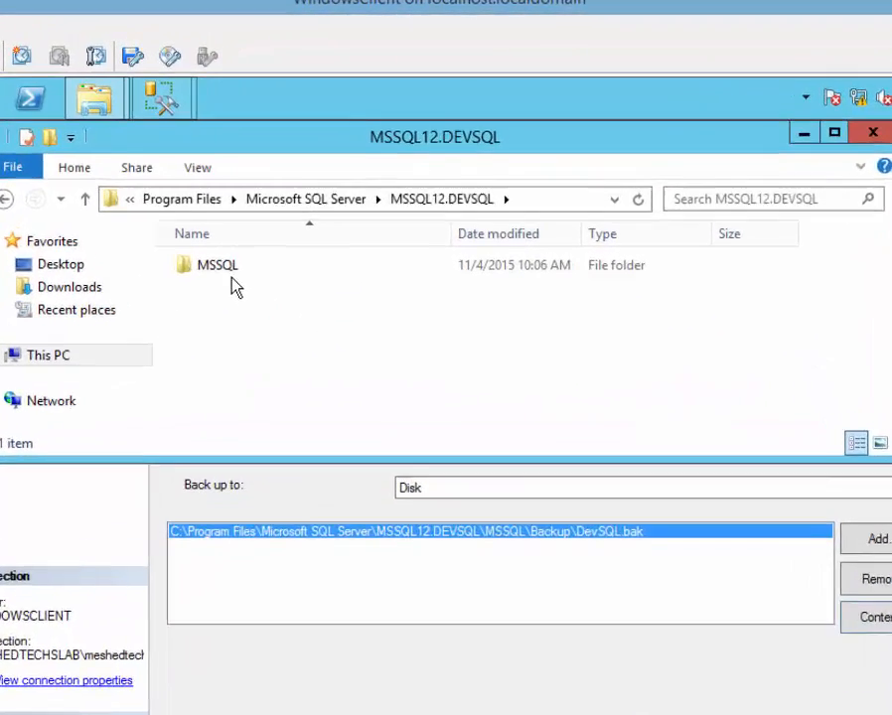
double_click(279, 202)
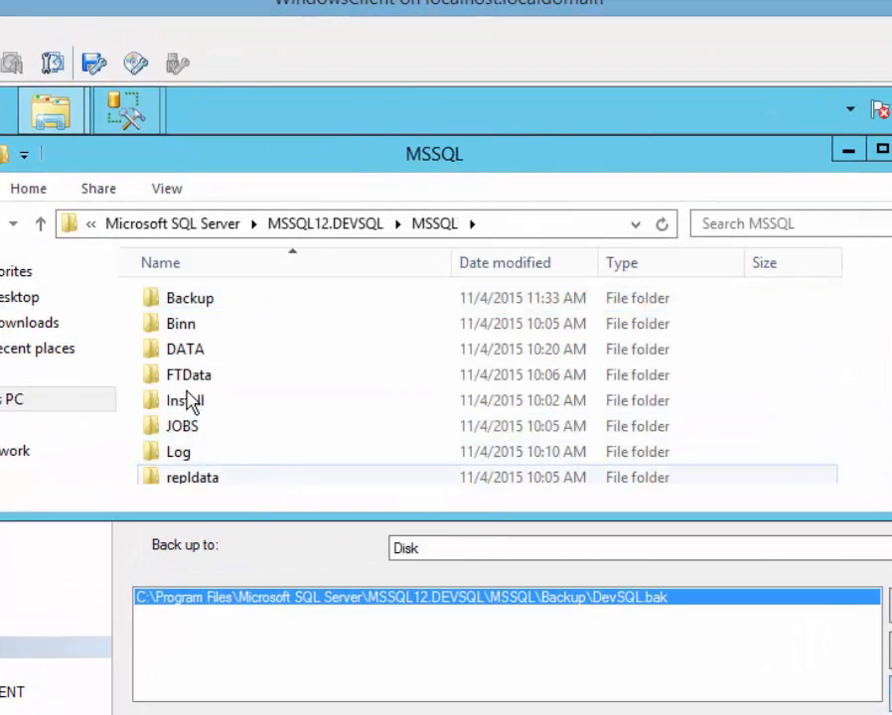
double_click(193, 301)
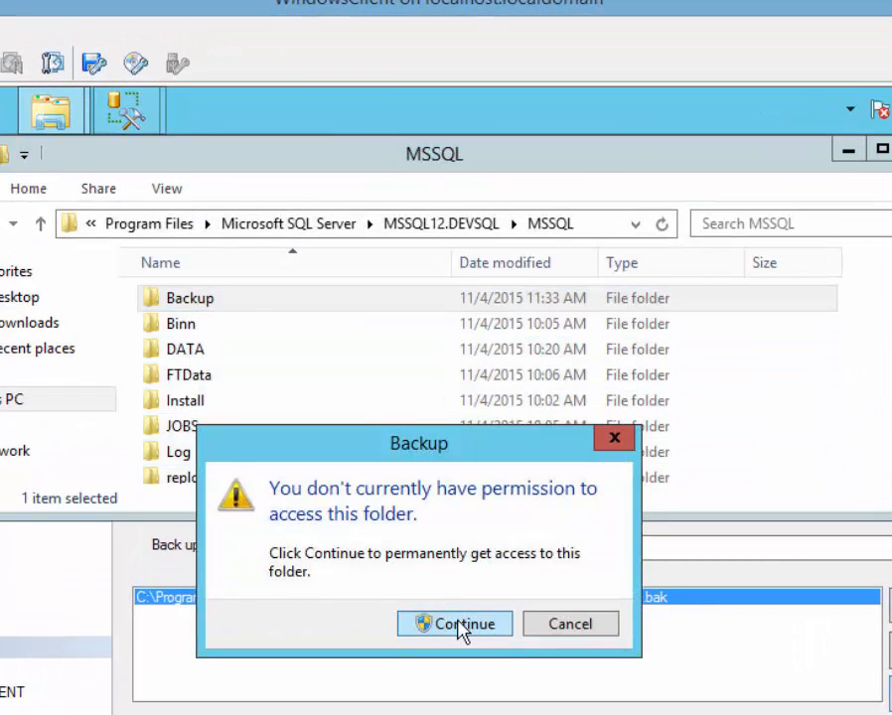
click(461, 625)
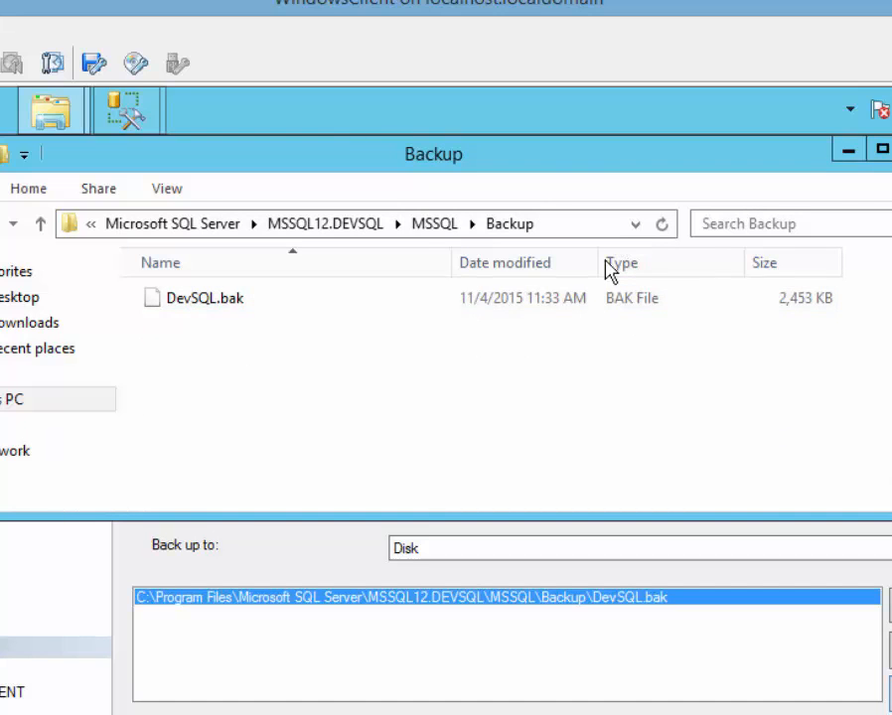
click(848, 150)
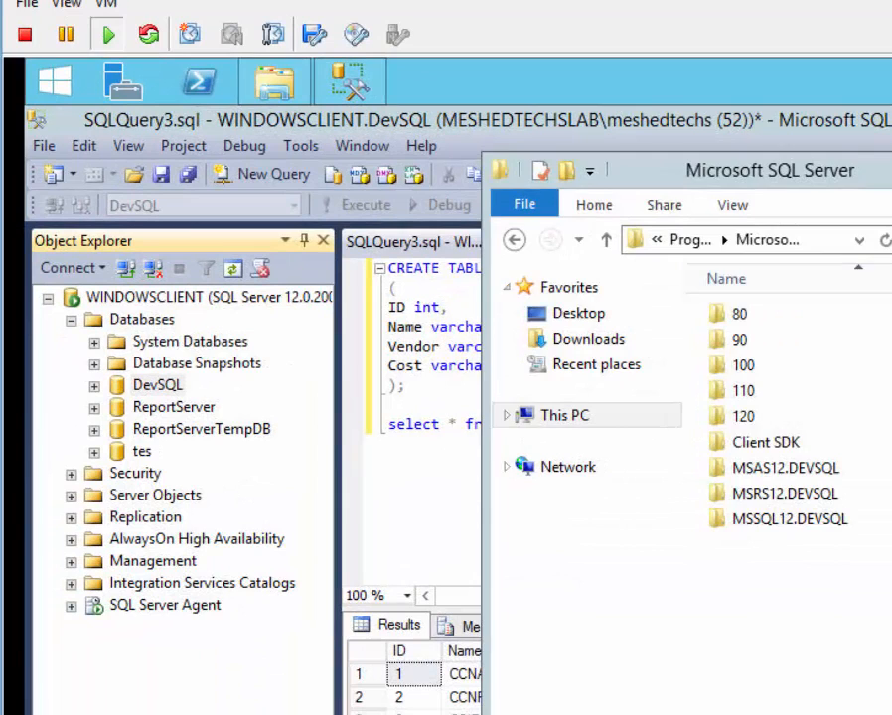
Close the SQLQuery3.sql query without saving its changes.
click(310, 417)
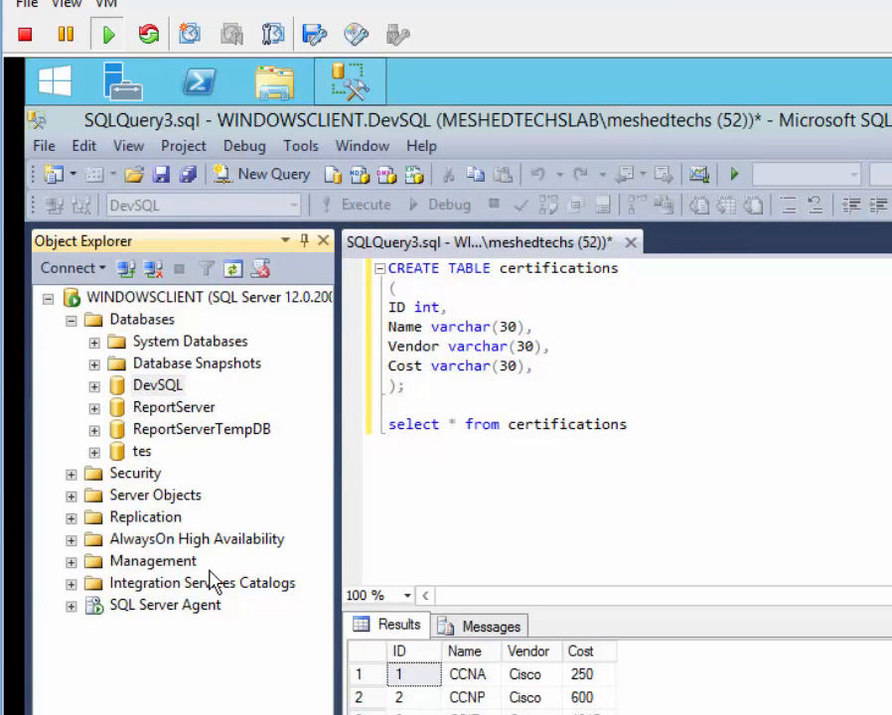
right_click(159, 385)
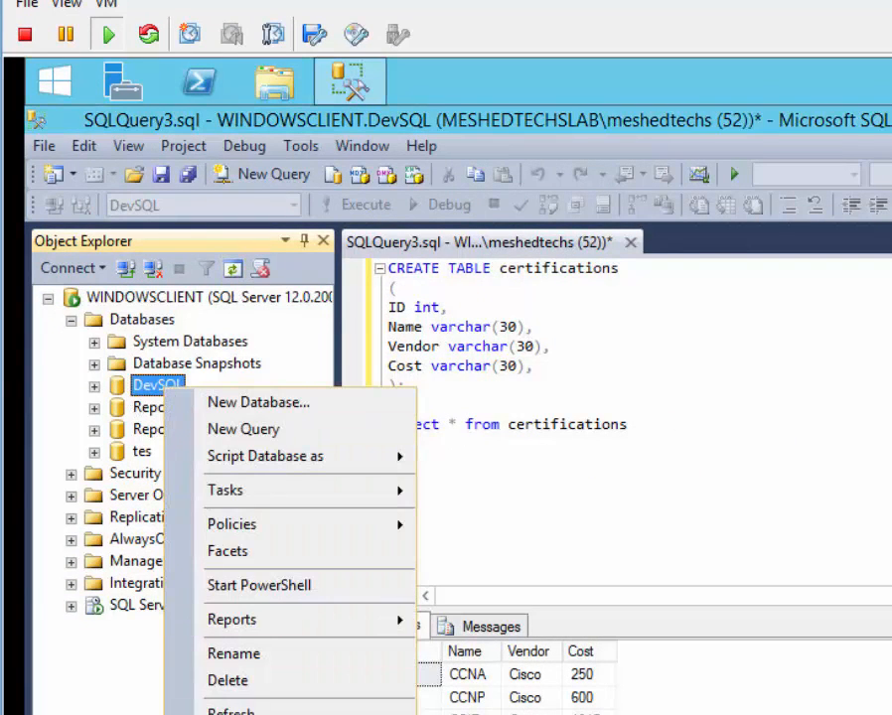
mouse_move(249, 494)
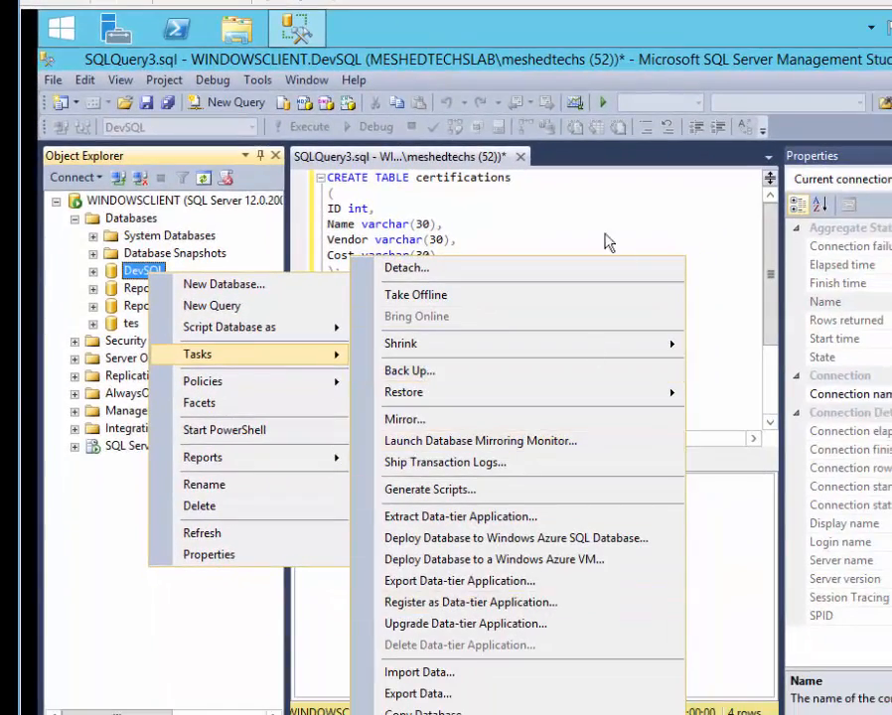
click(520, 156)
click(608, 528)
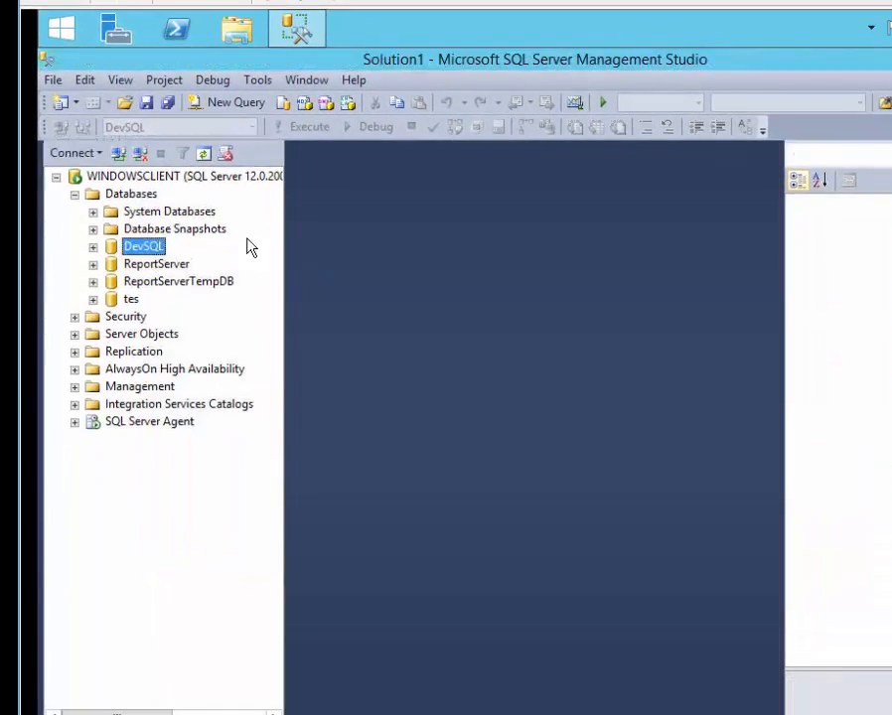
Delete DevSQL with 'Close existing connections' checked.
right_click(144, 270)
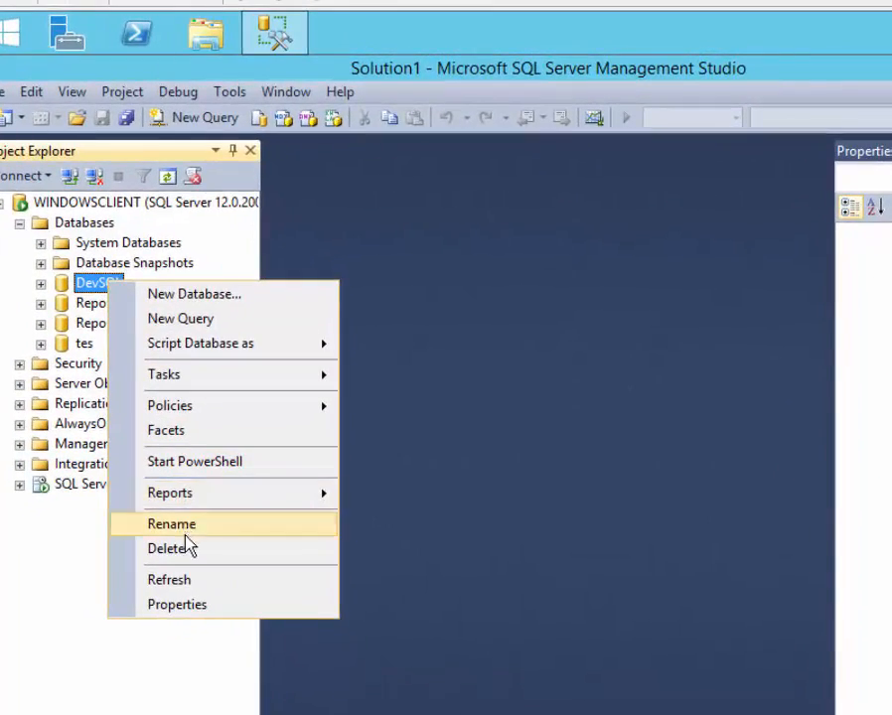
click(191, 546)
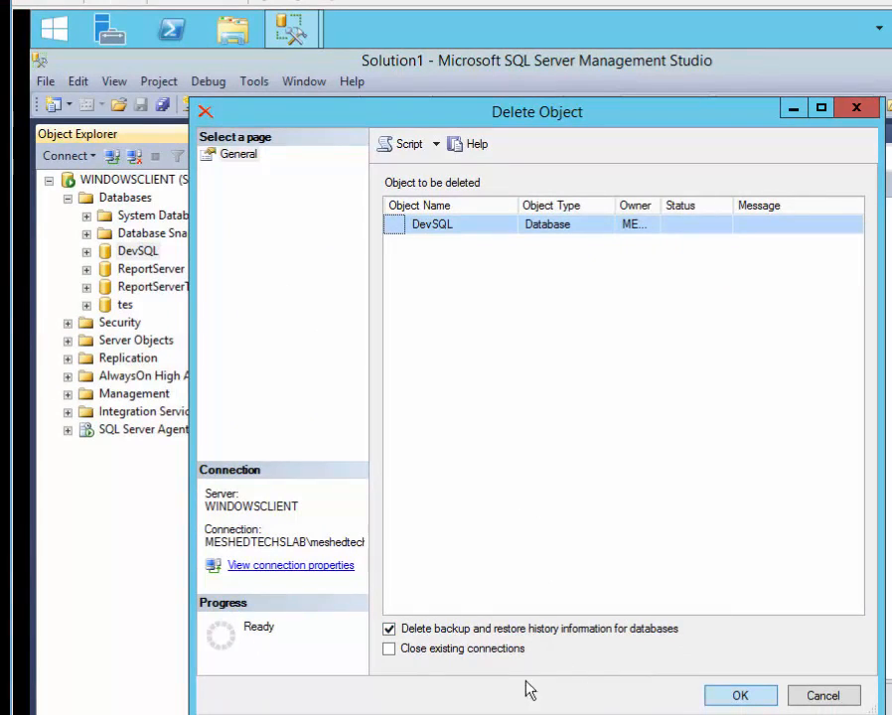
click(388, 648)
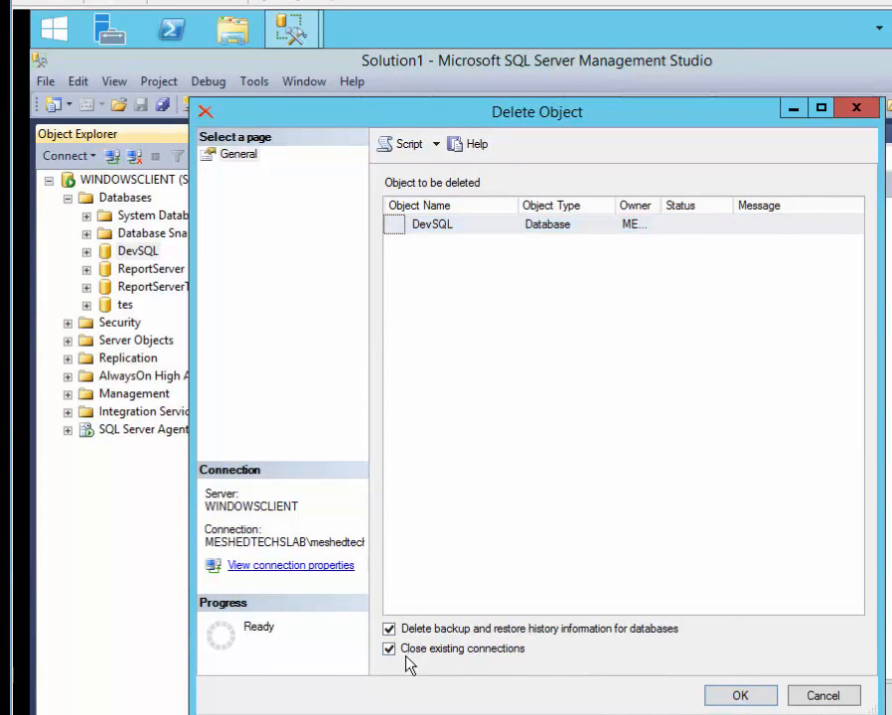
click(709, 699)
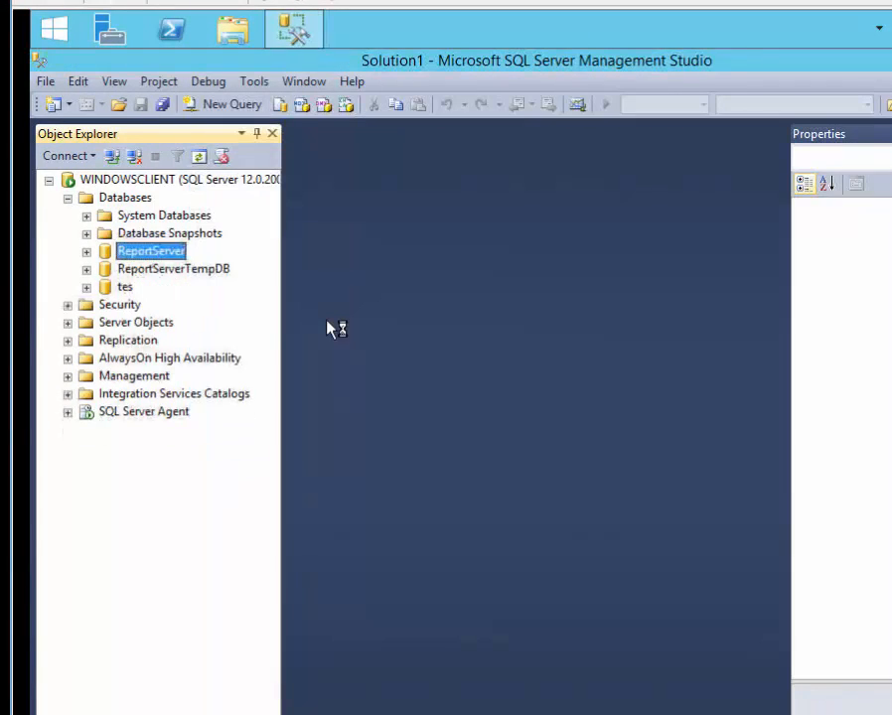
Open the Restore Database window from the Databases node.
right_click(110, 198)
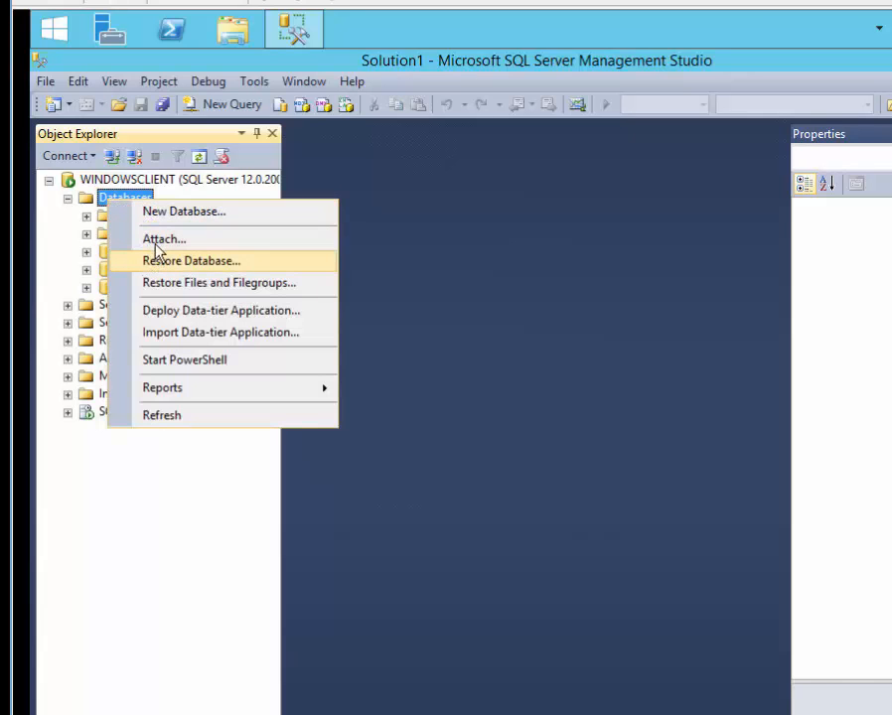
click(153, 262)
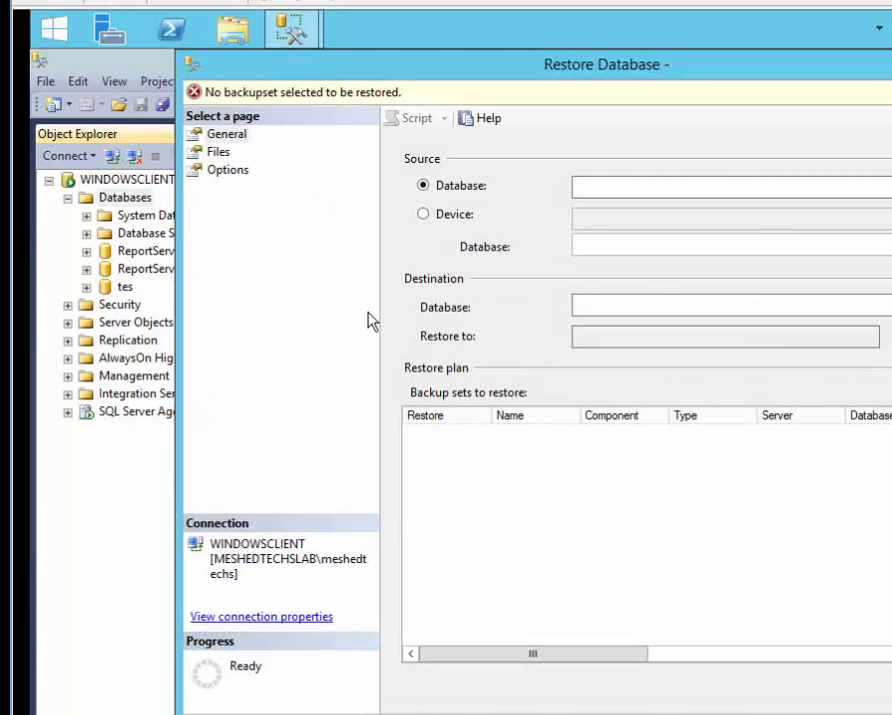
key(Escape)
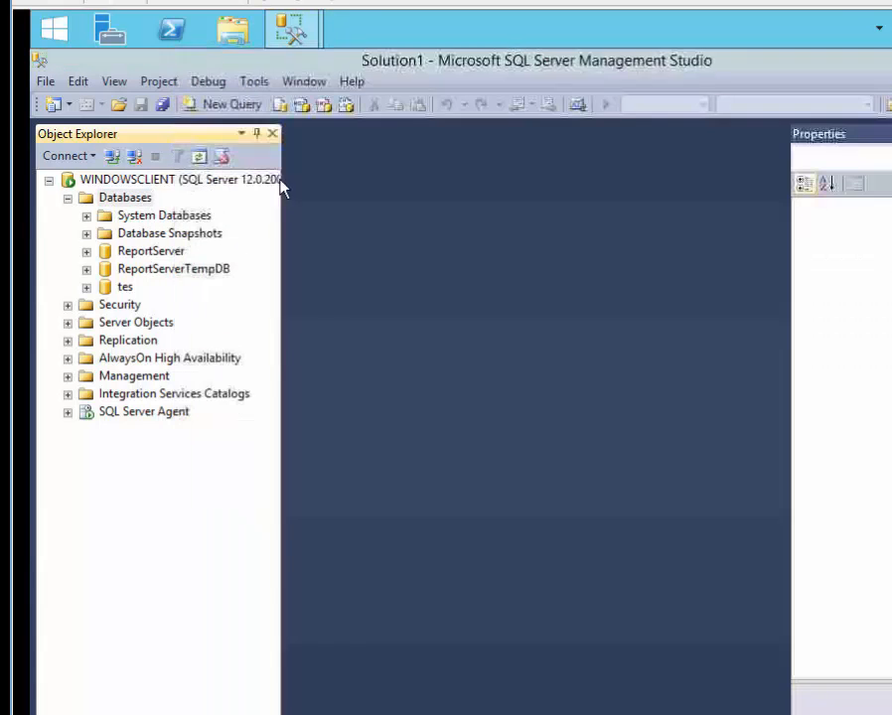
right_click(141, 197)
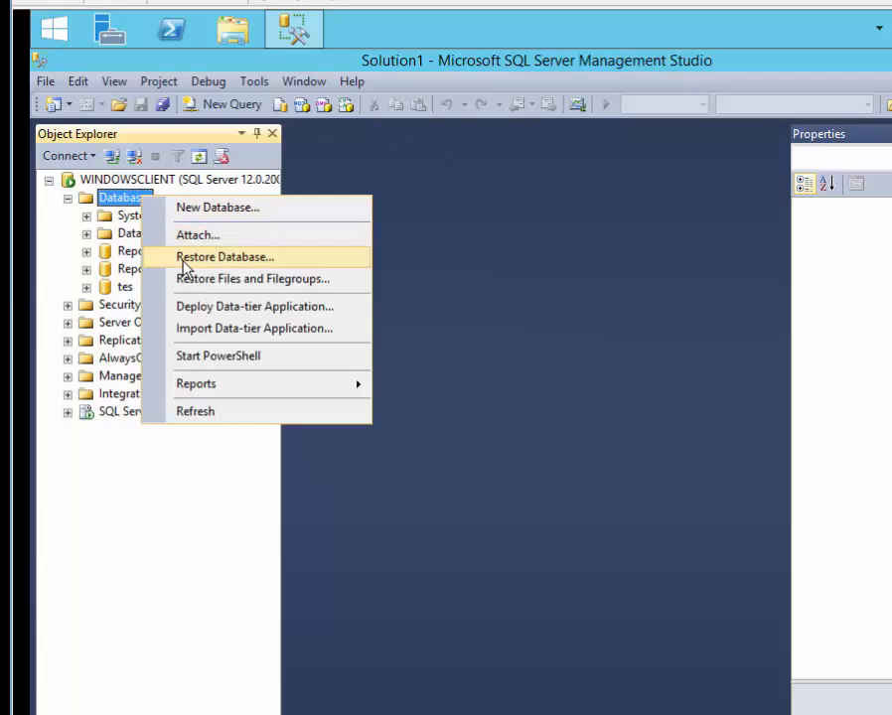
click(184, 264)
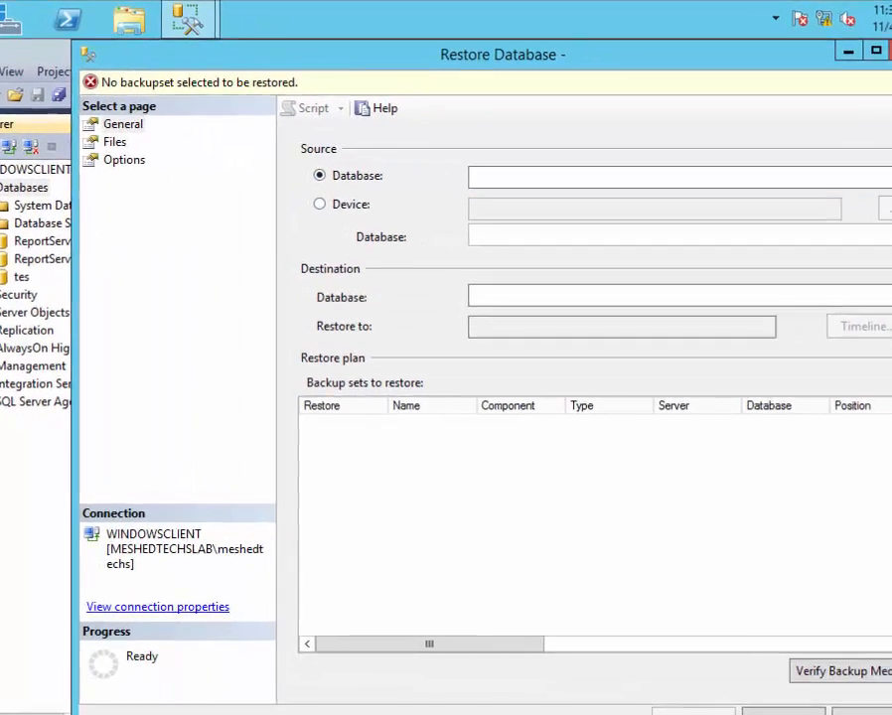
click(866, 177)
click(867, 176)
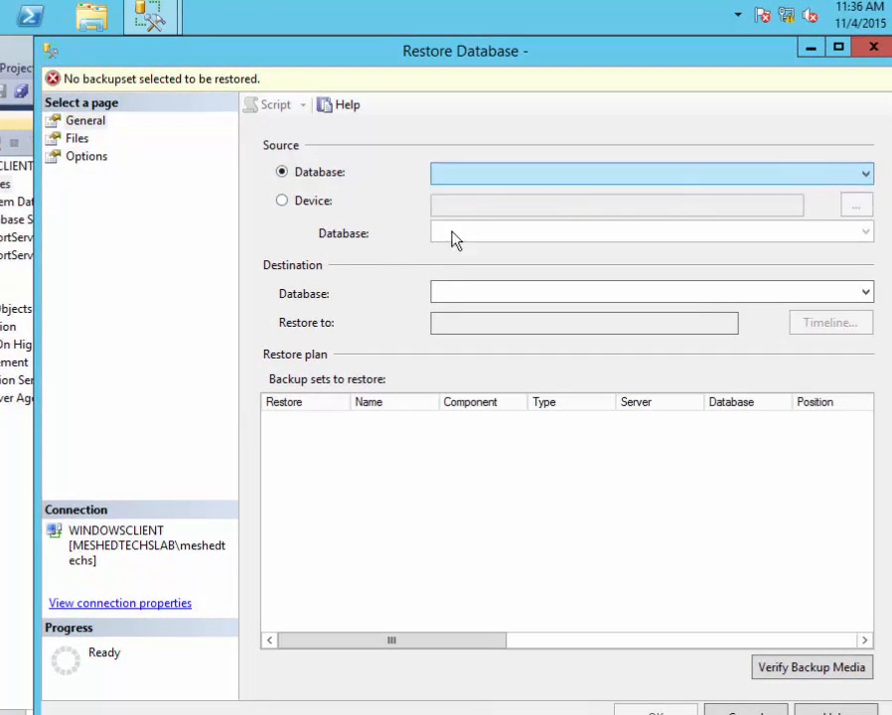
Restore DevSQL from the DevSQL.bak device file and acknowledge the success message.
click(282, 200)
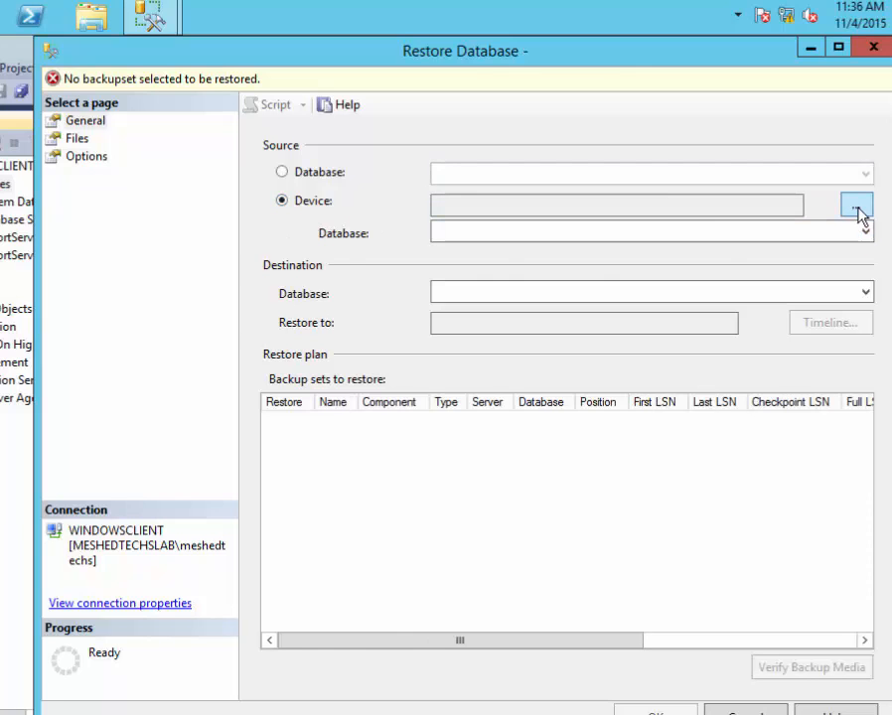
click(856, 205)
click(636, 345)
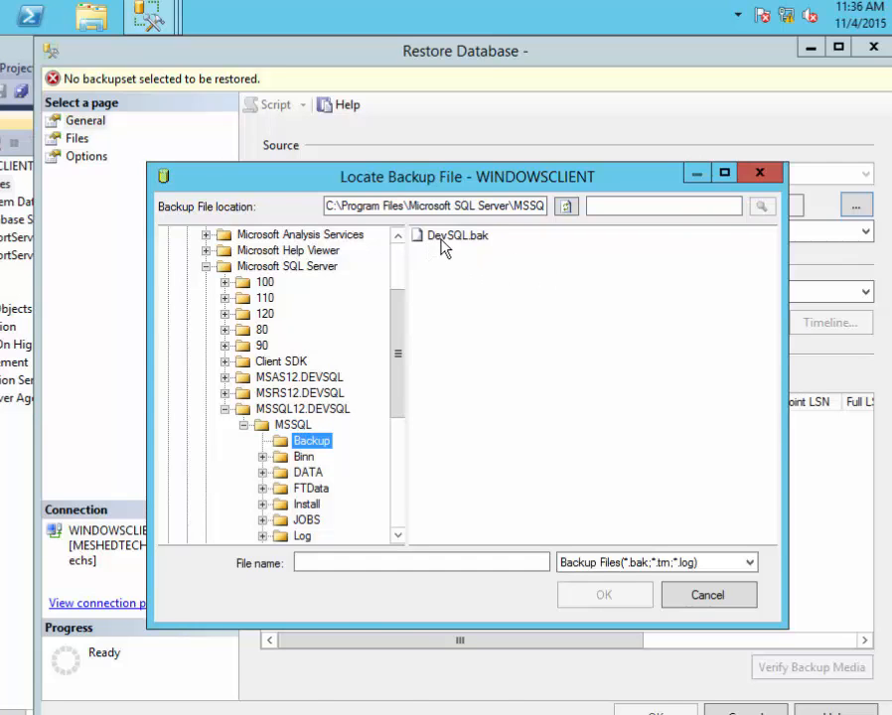
double_click(449, 237)
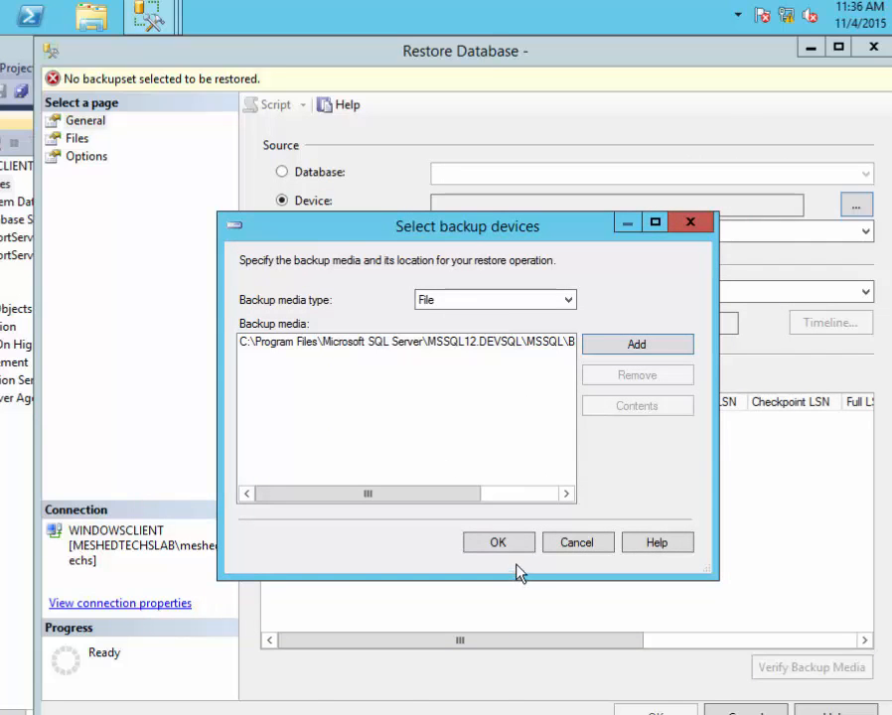
click(508, 544)
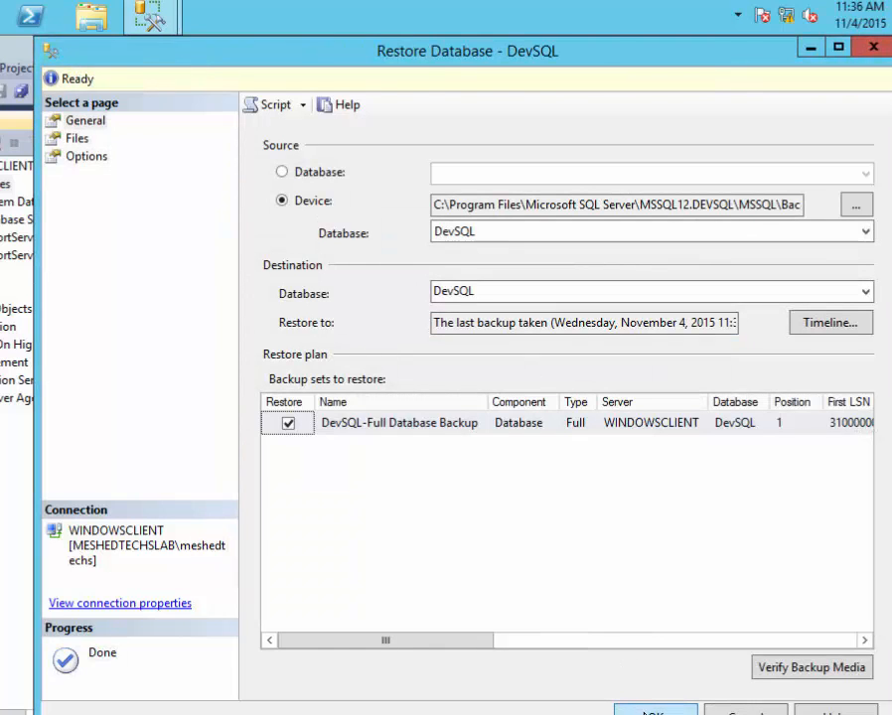
click(656, 709)
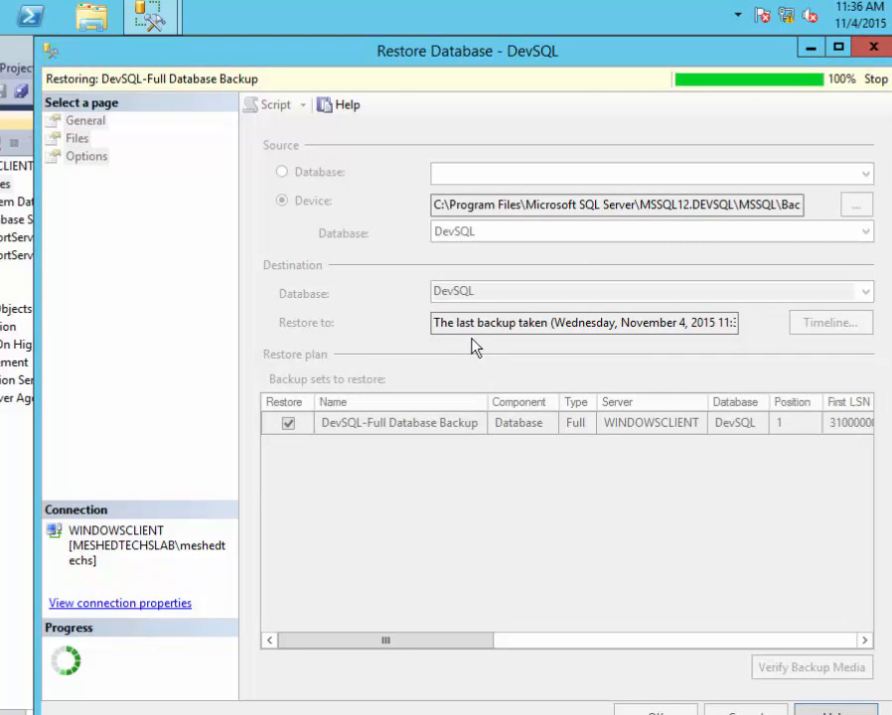
click(504, 475)
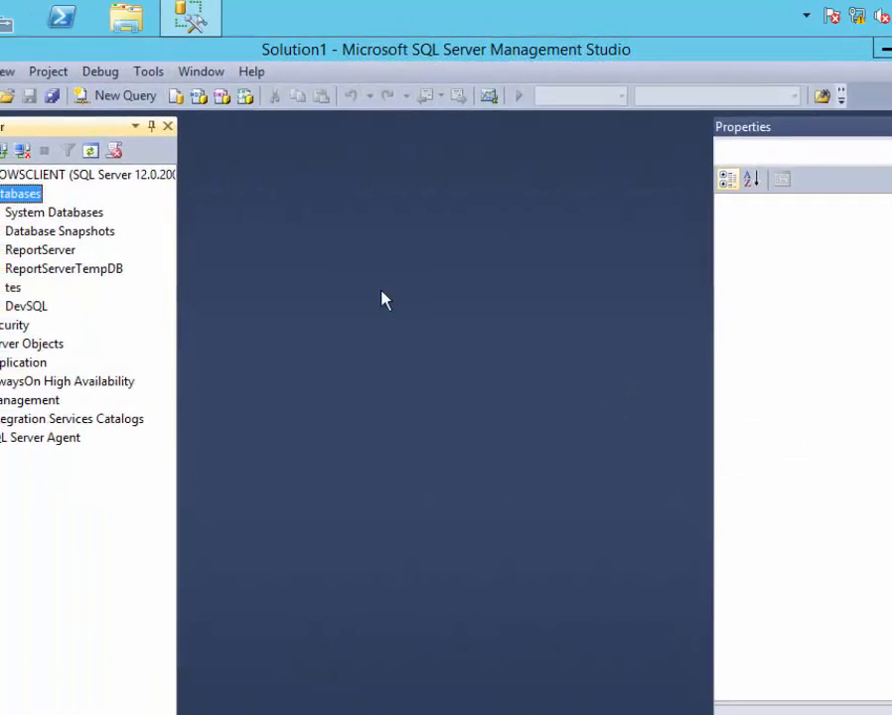
Select Top 1000 Rows from DevSQL's dbo.certifications, showing CCNA, CCNP, CCIE and JNICIE.
click(124, 358)
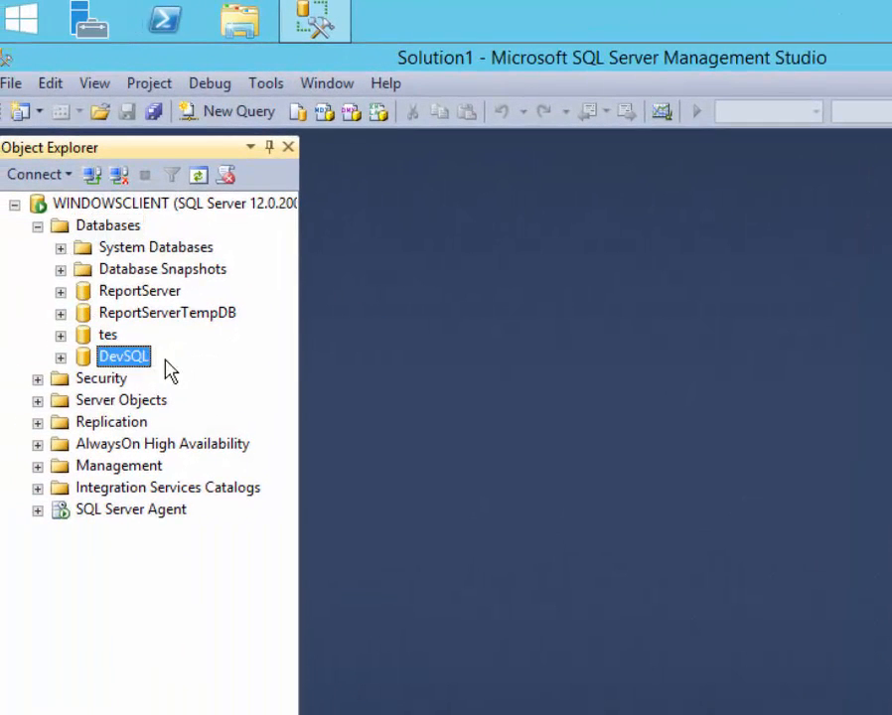
click(61, 358)
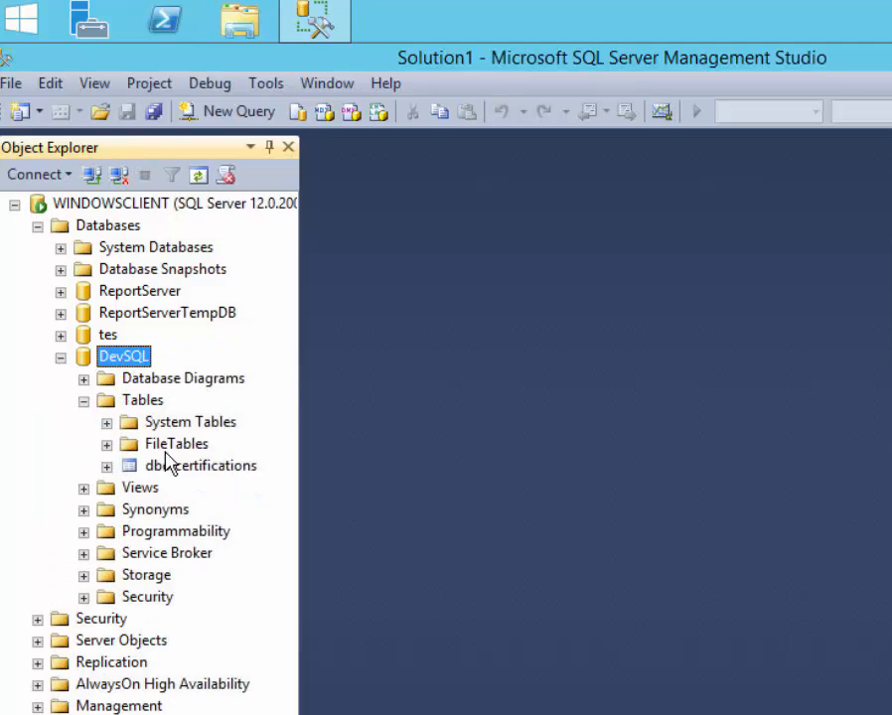
click(171, 467)
right_click(179, 468)
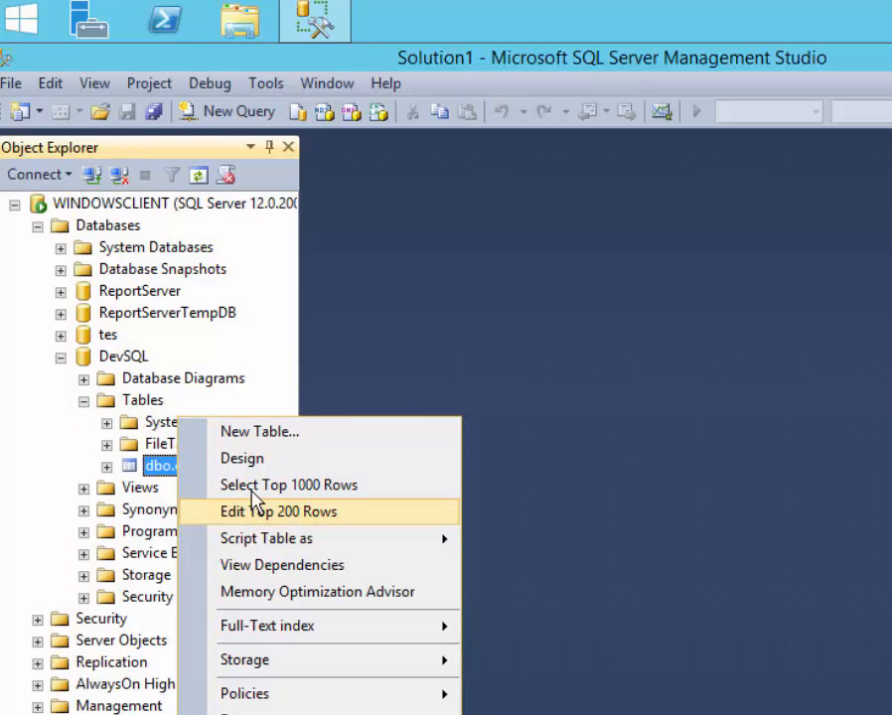
click(232, 485)
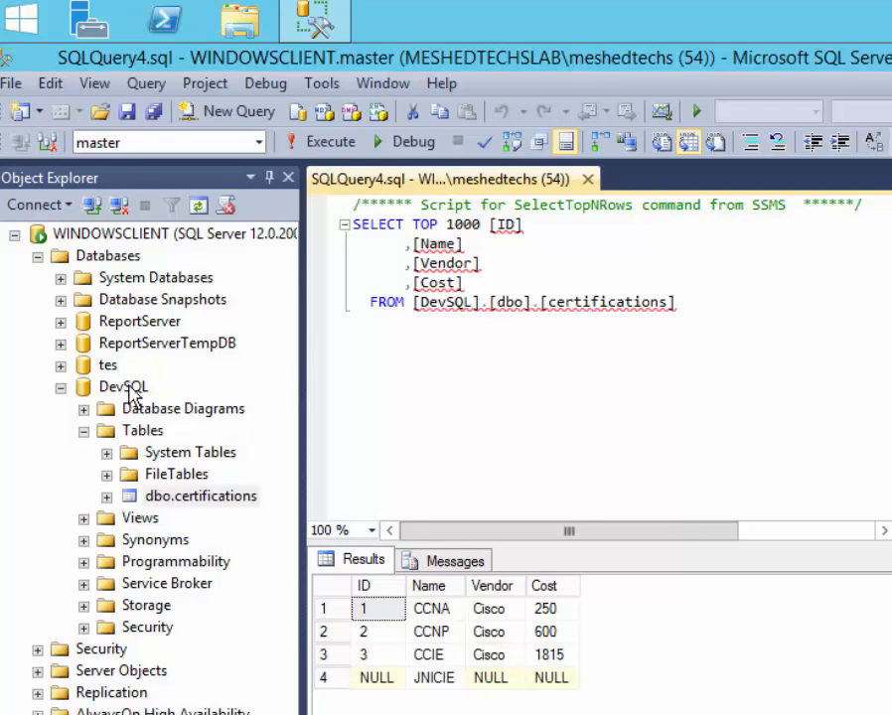
right_click(132, 390)
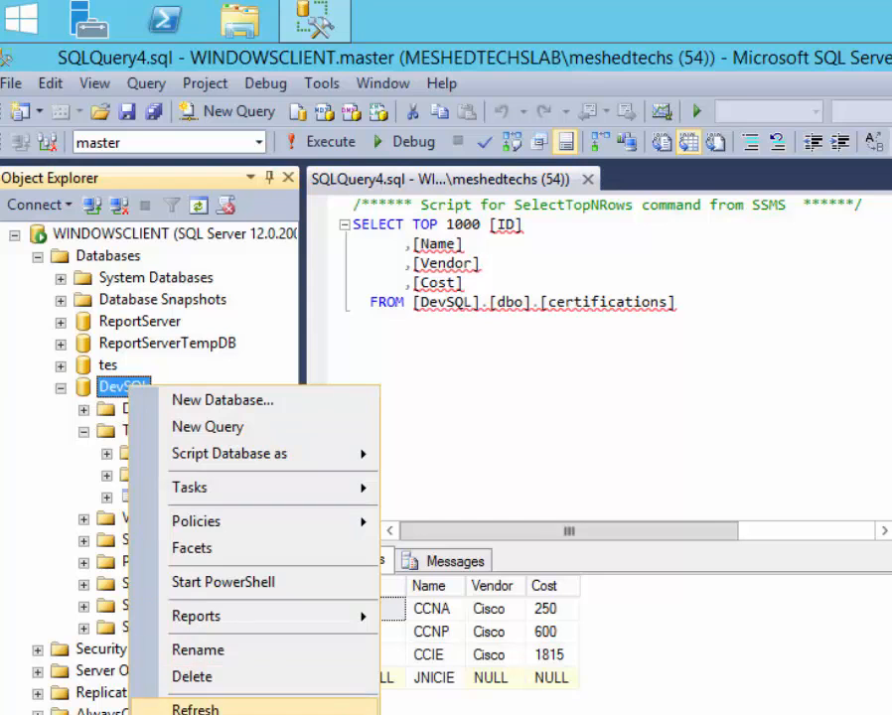
Set restored DevSQL's recovery model to Full, then collapse DevSQL and Databases in Object Explorer.
click(201, 714)
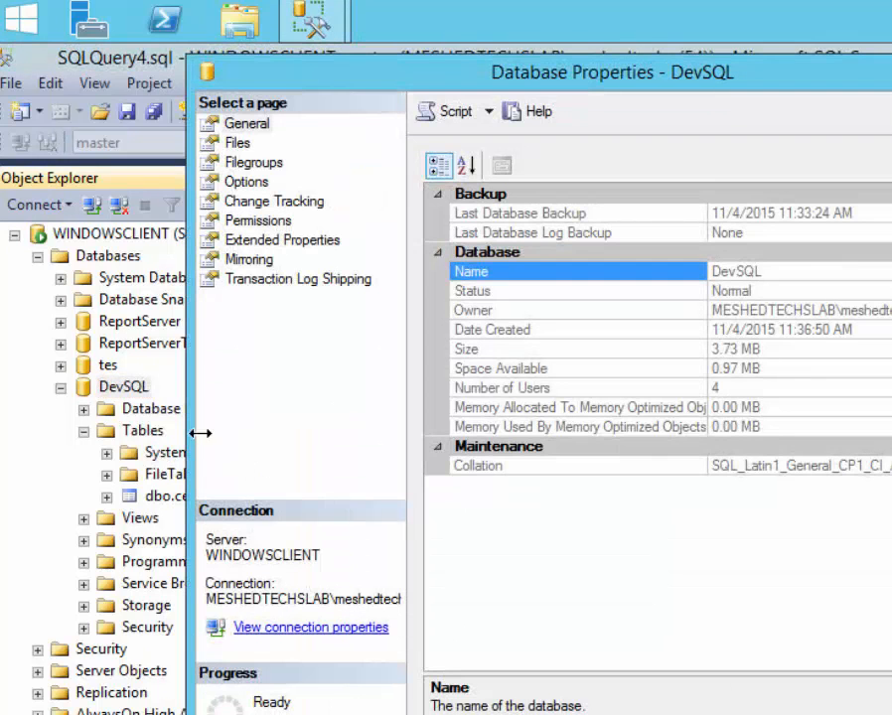
click(245, 182)
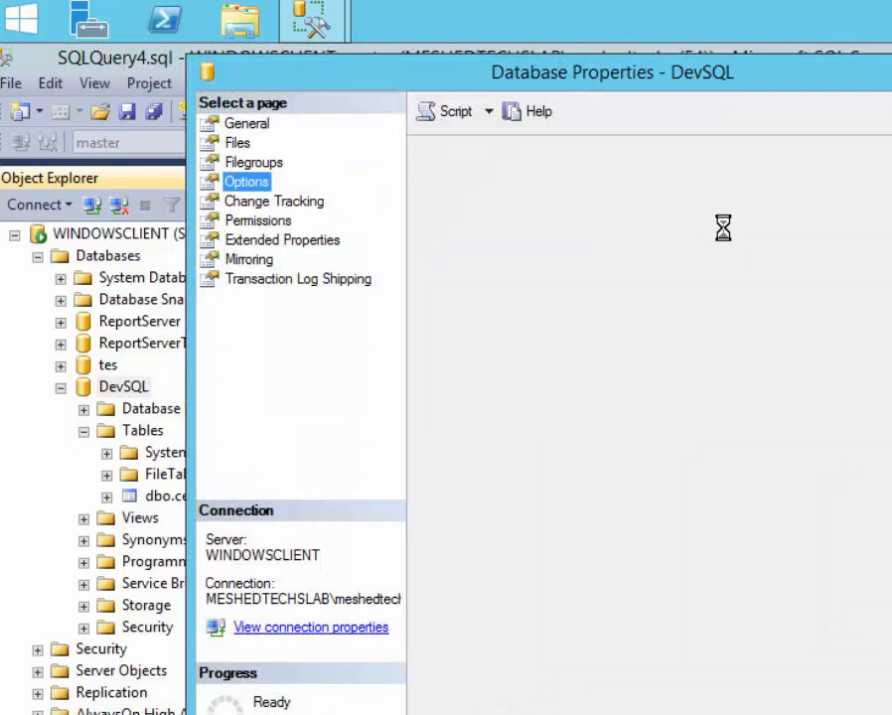
click(688, 192)
click(675, 211)
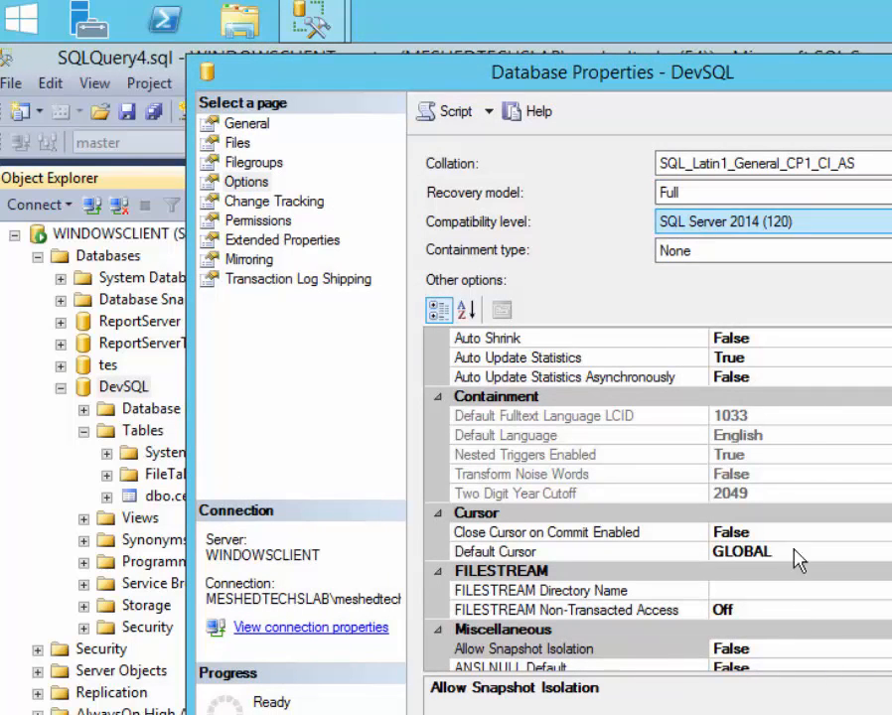
key(Return)
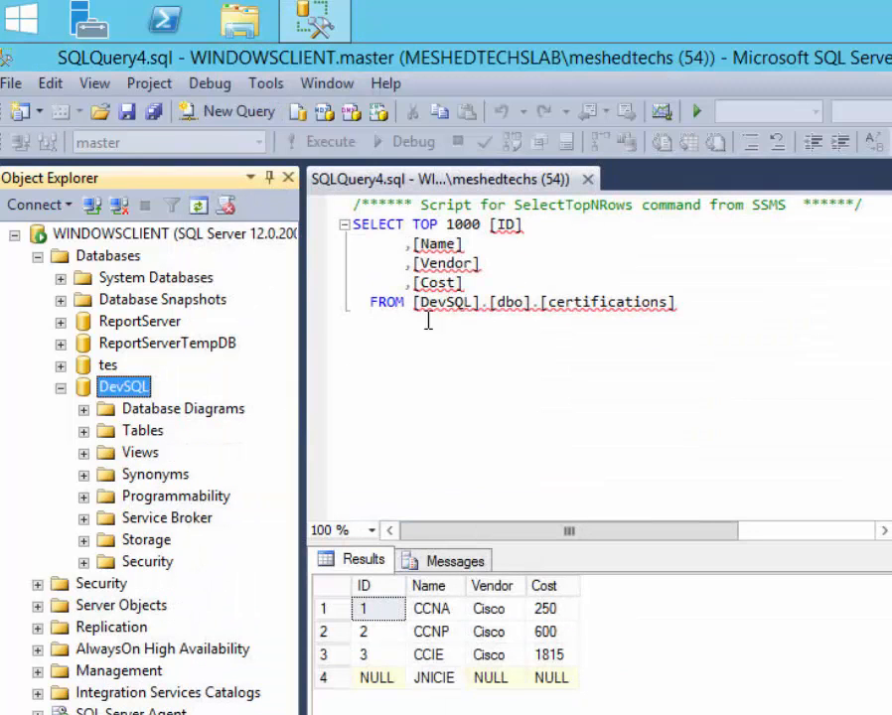
click(61, 387)
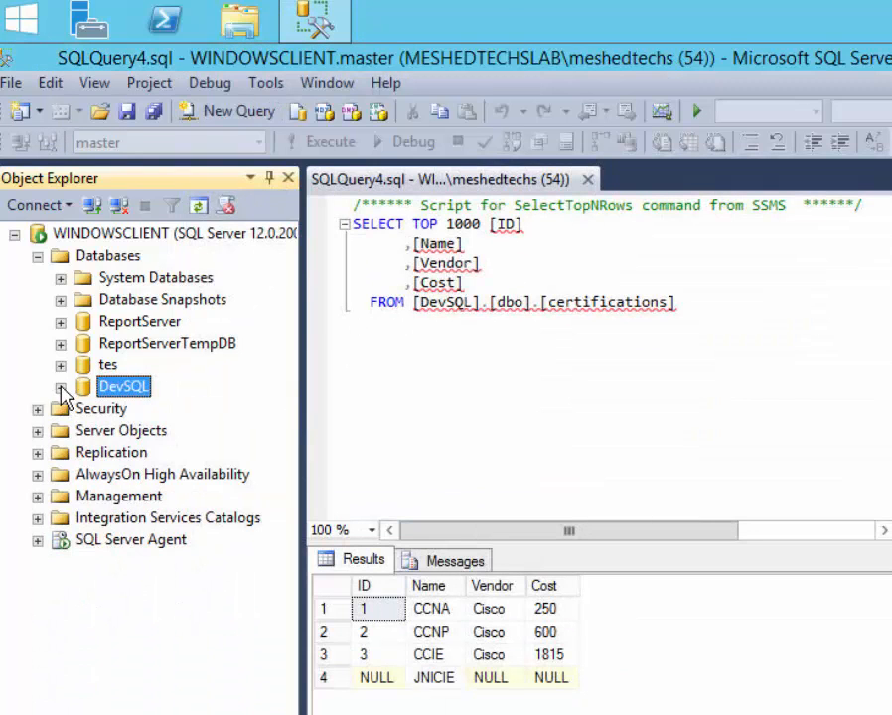
click(37, 256)
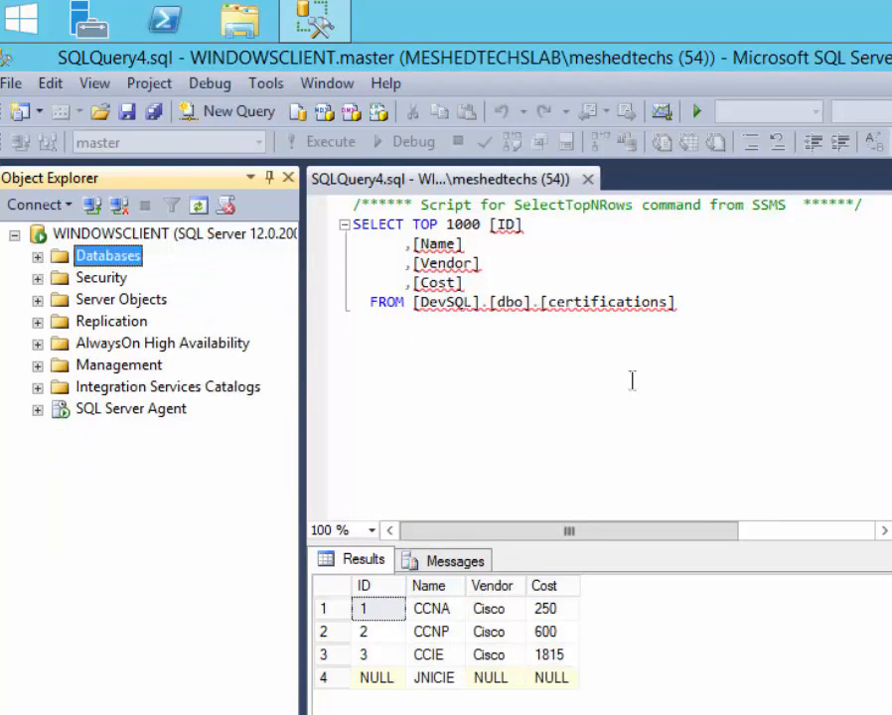